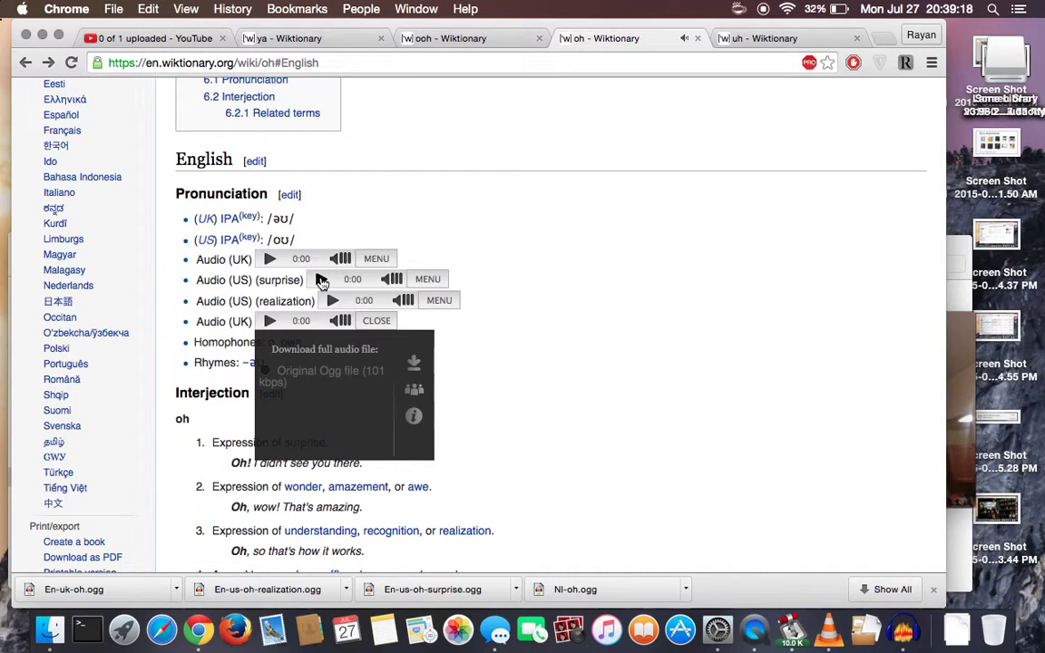
Play the English UK, Dutch and US realization pronunciation recordings on the Wiktionary "oh" page
{"action": "left_click", "coordinate": [270, 323]}
{"action": "scroll", "coordinate": [331, 459], "scroll_direction": "down", "scroll_amount": 15}
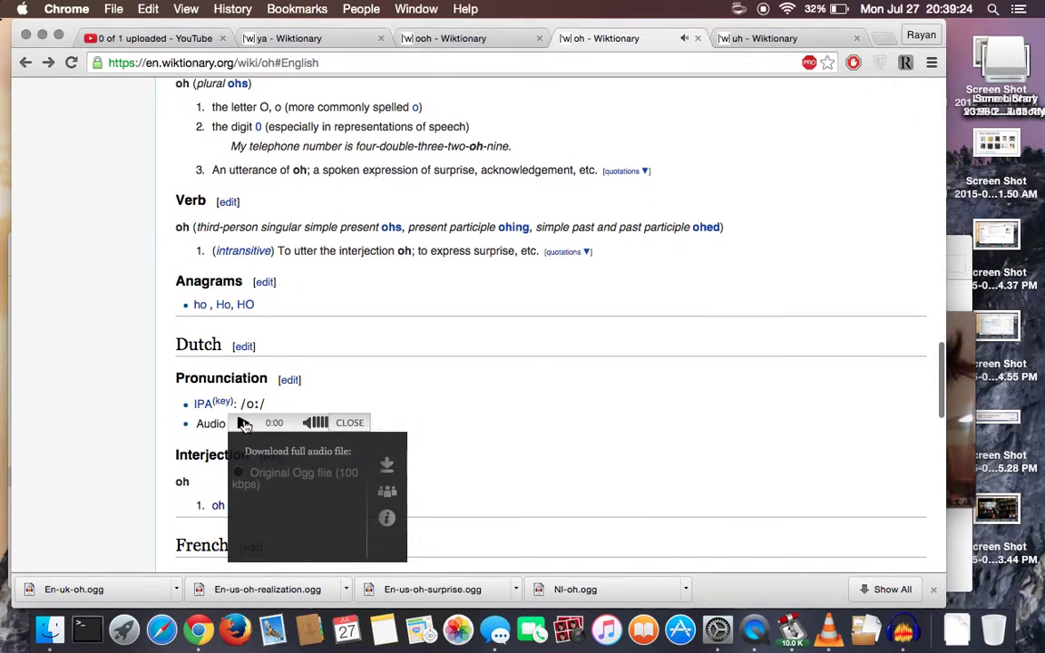
{"action": "left_click", "coordinate": [243, 423]}
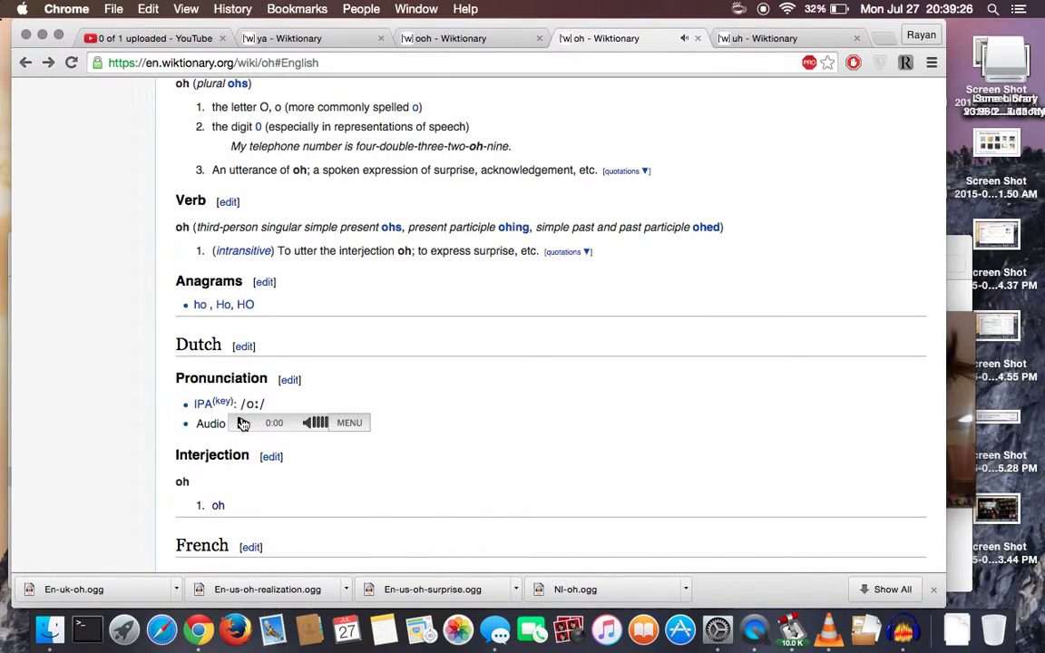
{"action": "scroll", "coordinate": [243, 422], "scroll_direction": "up", "scroll_amount": 10}
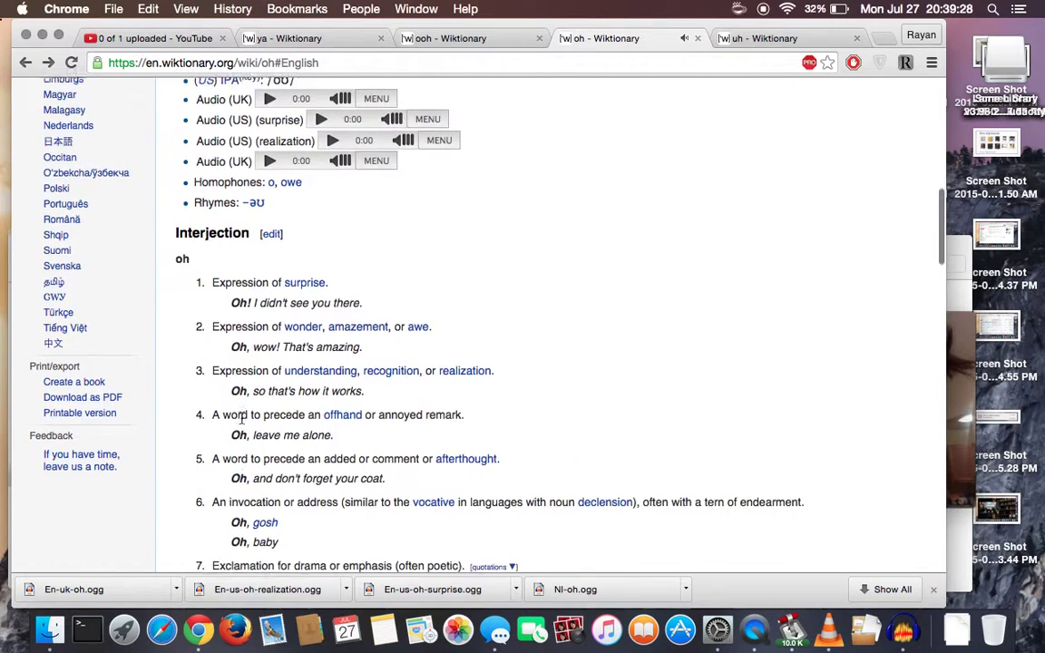
{"action": "scroll", "coordinate": [243, 418], "scroll_direction": "up", "scroll_amount": 6}
{"action": "left_click", "coordinate": [333, 423]}
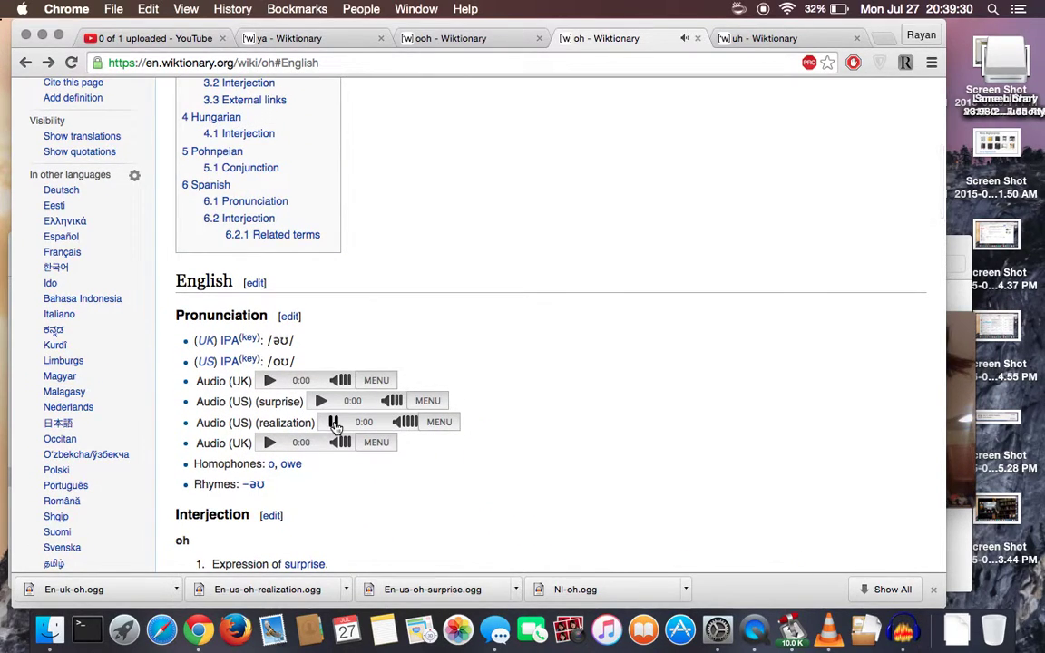
Switch to Finder, select the six Ogg files from British_oh.ogg through En-uk-oh.ogg in Downloads, and switch to Audacity
{"action": "left_click", "coordinate": [55, 626]}
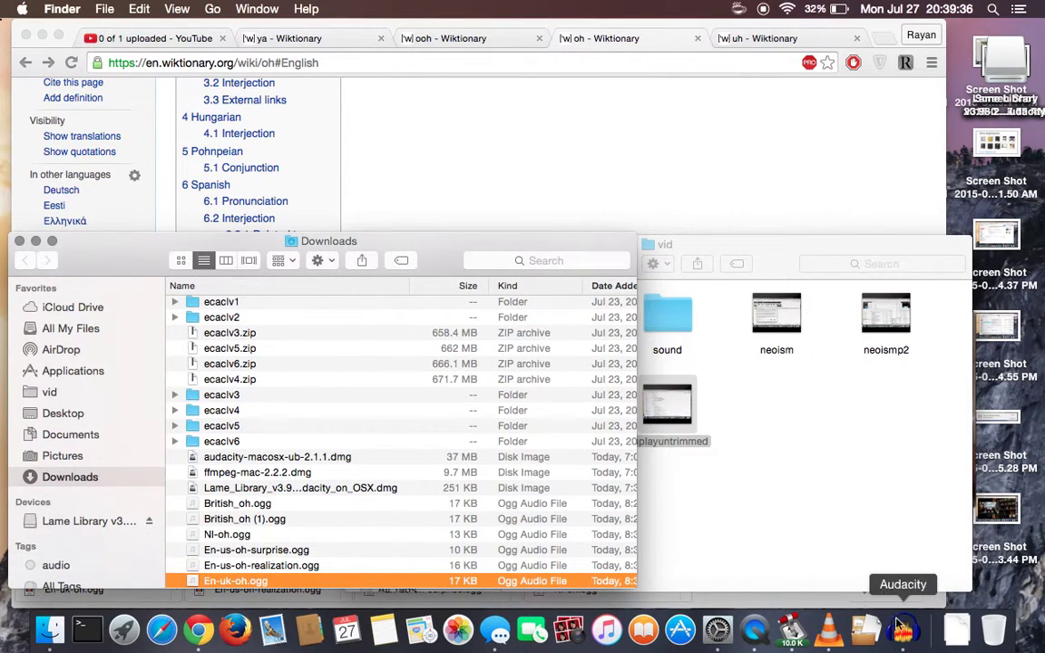
{"action": "left_click", "coordinate": [266, 505], "text": "shift"}
{"action": "key", "text": "super+Tab"}
{"action": "key", "text": "super+Tab"}
{"action": "key", "text": "super+Tab"}
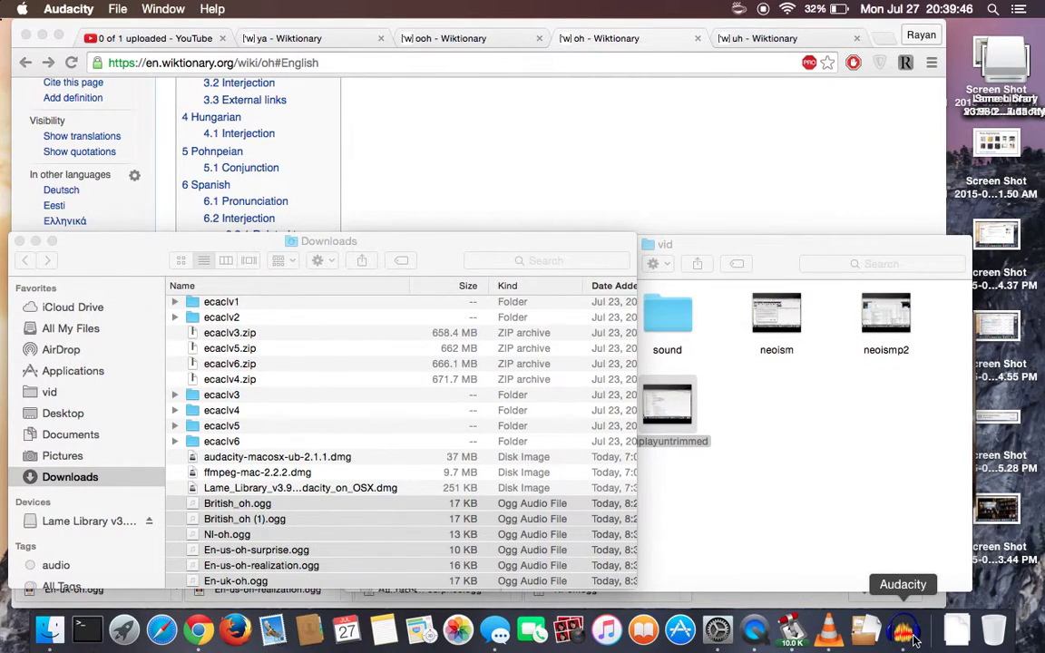
Create a new Audacity project and import the six selected Ogg files from the Downloads folder as separate tracks
{"action": "left_click", "coordinate": [117, 9]}
{"action": "left_click", "coordinate": [125, 30]}
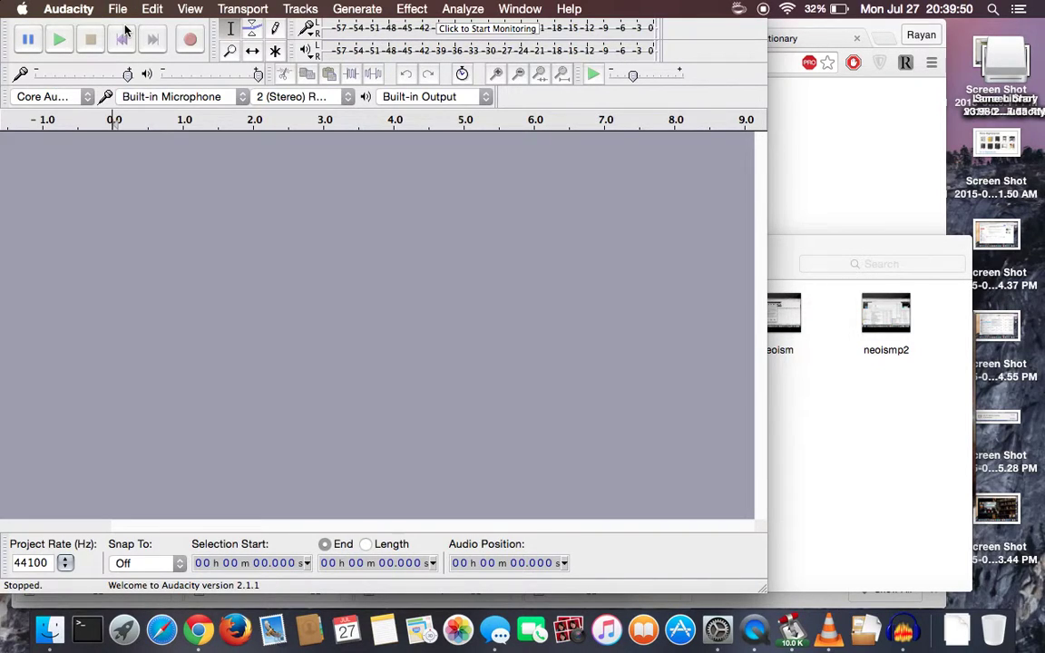
{"action": "key", "text": "super+Tab"}
{"action": "left_click_drag", "start_coordinate": [234, 526], "coordinate": [215, 189]}
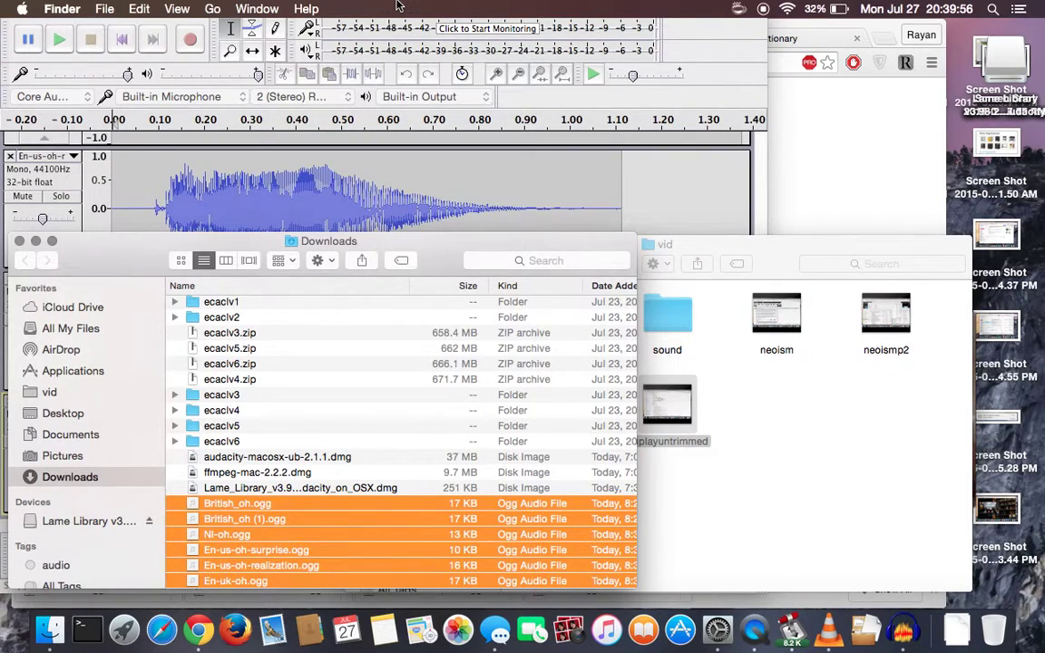
{"action": "left_click_drag", "start_coordinate": [376, 248], "coordinate": [780, 269]}
{"action": "left_click", "coordinate": [478, 164]}
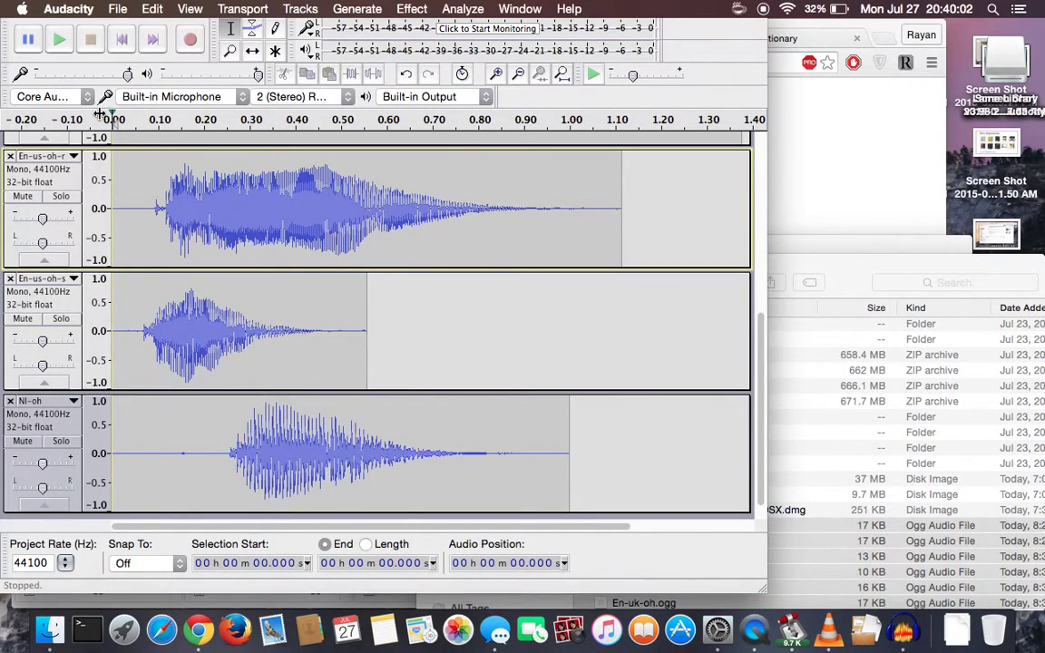
Time-shift the US surprise clip to start at about 0.67 s and the Nl-oh clip at about 0.27 s
{"action": "left_click", "coordinate": [252, 51]}
{"action": "left_click_drag", "start_coordinate": [217, 319], "coordinate": [525, 313]}
{"action": "left_click_drag", "start_coordinate": [228, 461], "coordinate": [354, 458]}
Time-shift British_oh to start at about 0.48 s, British_oh (1) at about 0.69 s, and En-uk-oh at about 0.77 s
{"action": "scroll", "coordinate": [305, 329], "scroll_direction": "down", "scroll_amount": 1}
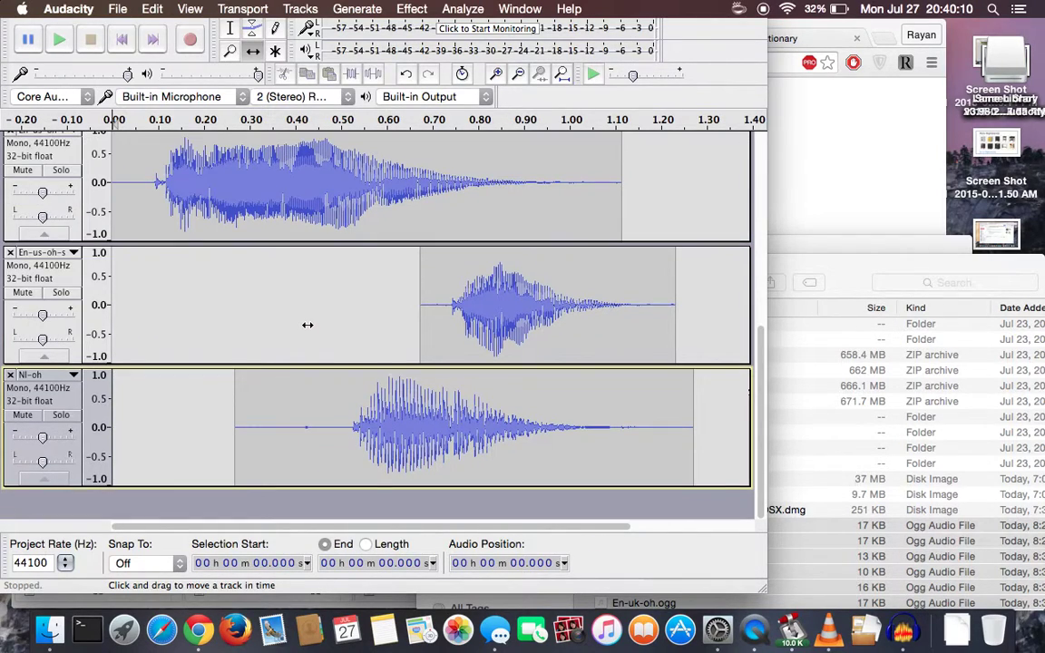
{"action": "scroll", "coordinate": [307, 324], "scroll_direction": "up", "scroll_amount": 10}
{"action": "left_click_drag", "start_coordinate": [360, 298], "coordinate": [580, 312]}
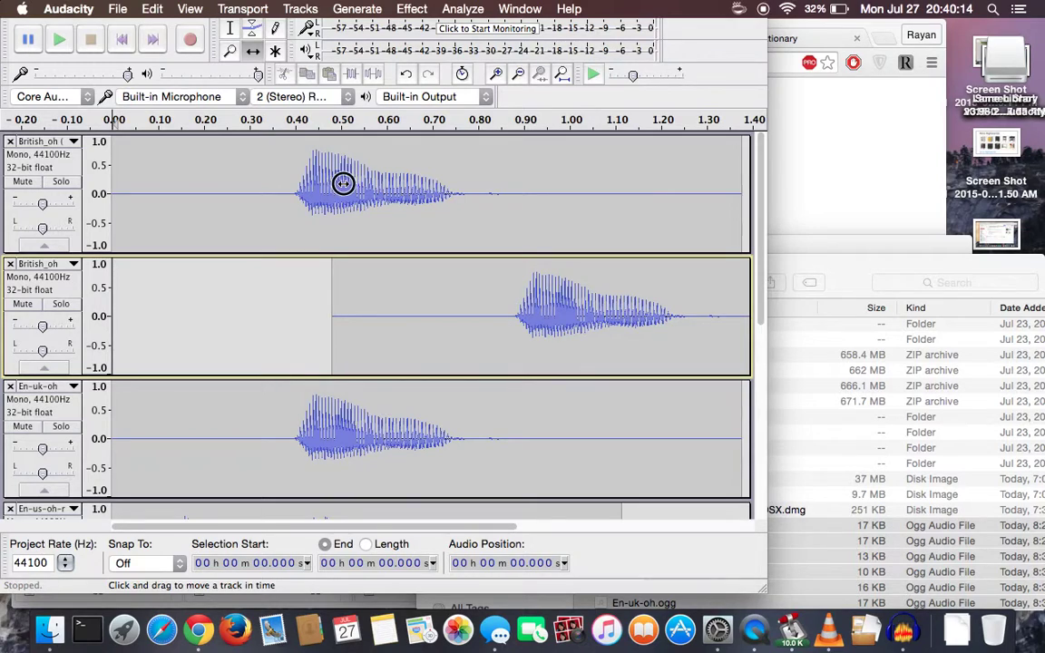
{"action": "left_click_drag", "start_coordinate": [343, 182], "coordinate": [658, 222]}
{"action": "left_click_drag", "start_coordinate": [370, 422], "coordinate": [784, 450]}
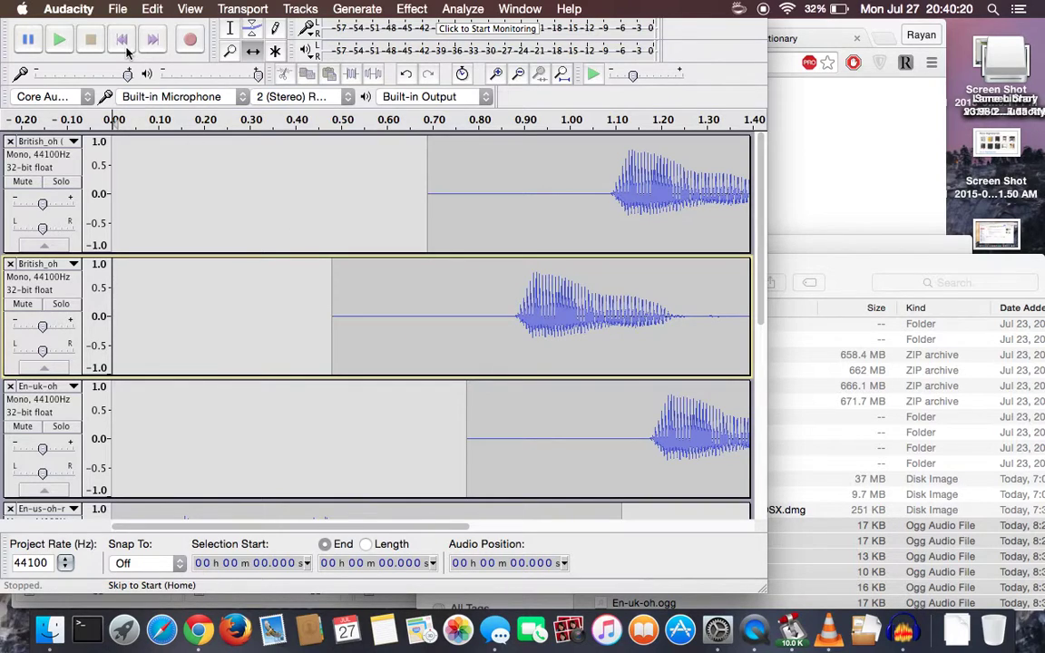
Play back the staggered six-track mix twice from the start
{"action": "key", "text": "space"}
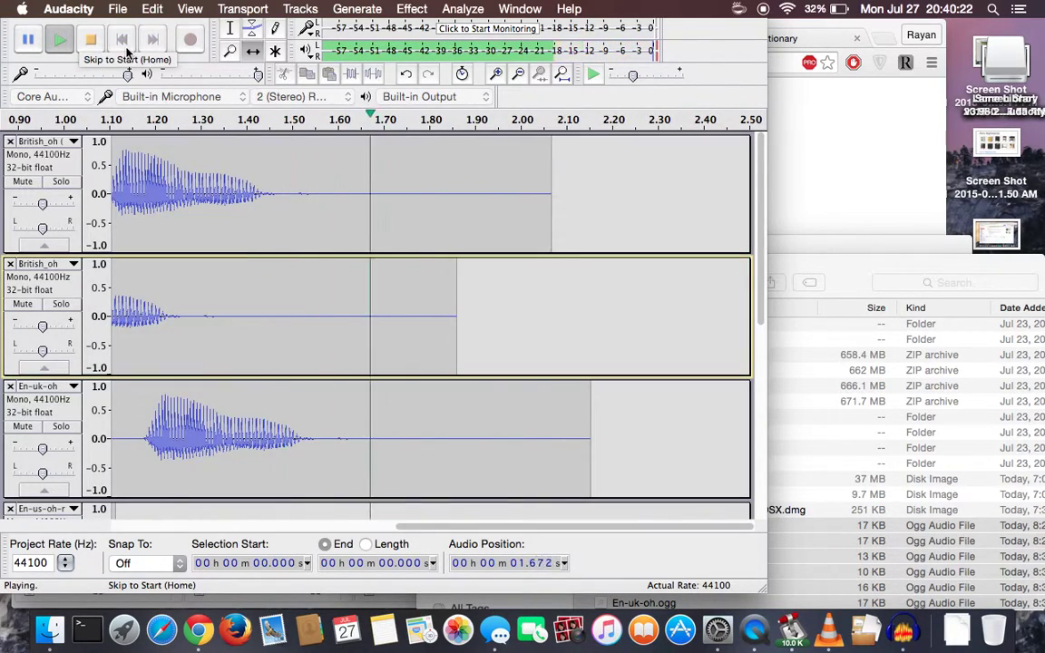
{"action": "key", "text": "space"}
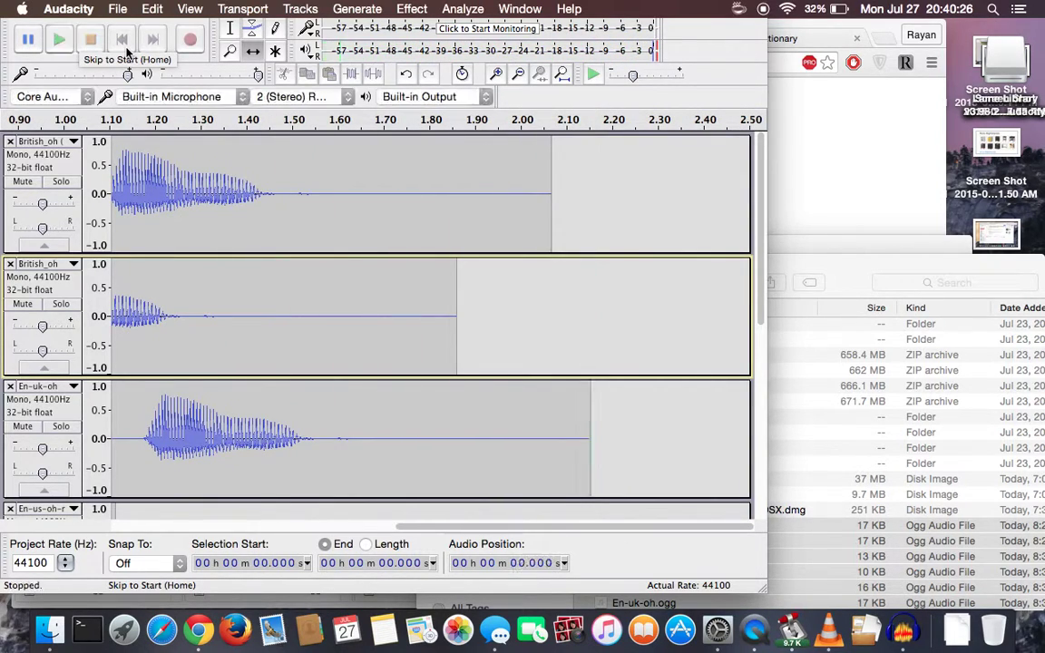
{"action": "key", "text": "space"}
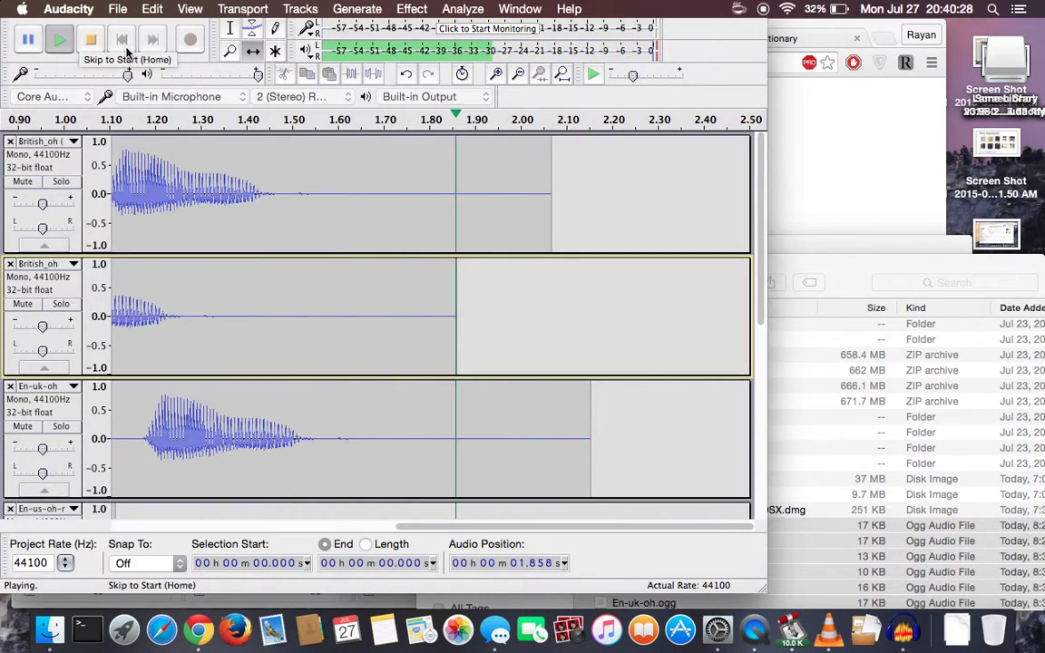
{"action": "key", "text": "space"}
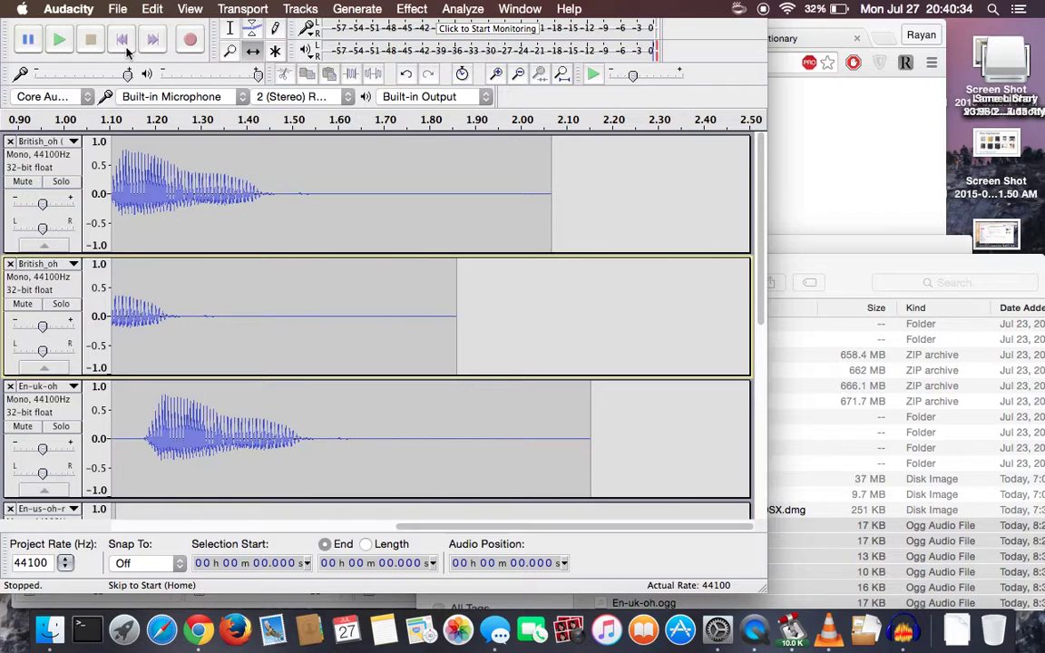
Create a second Audacity project and import the same six Ogg files from Downloads into it
{"action": "key", "text": "super+n"}
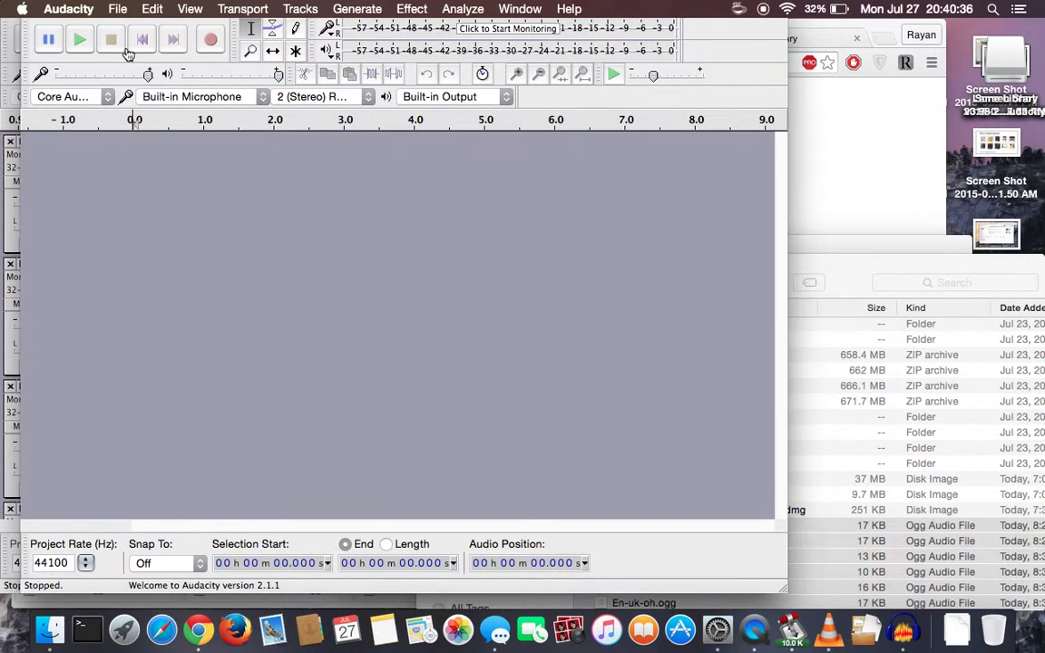
{"action": "key", "text": "super+Tab"}
{"action": "left_click_drag", "start_coordinate": [635, 541], "coordinate": [159, 215]}
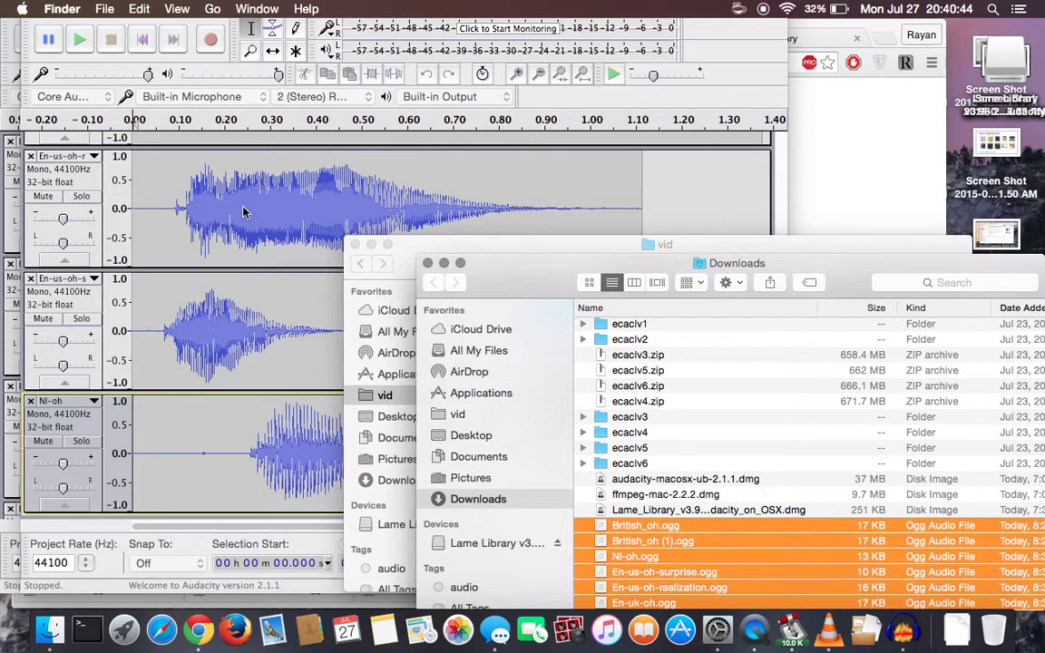
{"action": "scroll", "coordinate": [241, 206], "scroll_direction": "up", "scroll_amount": 5}
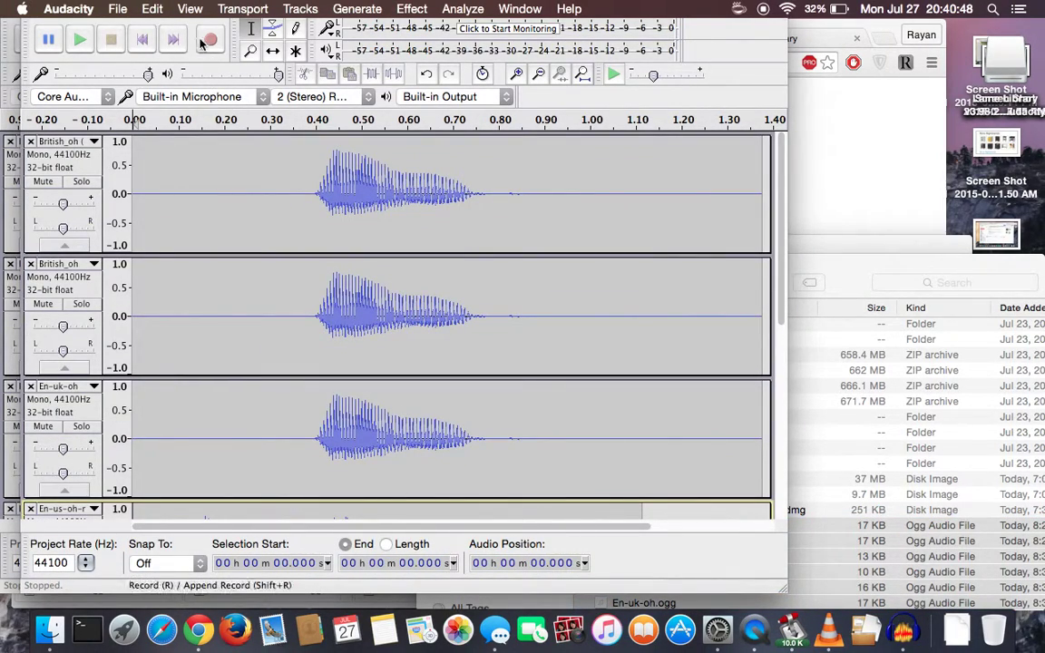
Time-shift the British_oh clip about 0.28 s earlier and the En-uk-oh clip about 0.22 s earlier
{"action": "left_click", "coordinate": [272, 51]}
{"action": "left_click_drag", "start_coordinate": [401, 301], "coordinate": [276, 300]}
{"action": "left_click_drag", "start_coordinate": [391, 429], "coordinate": [288, 412]}
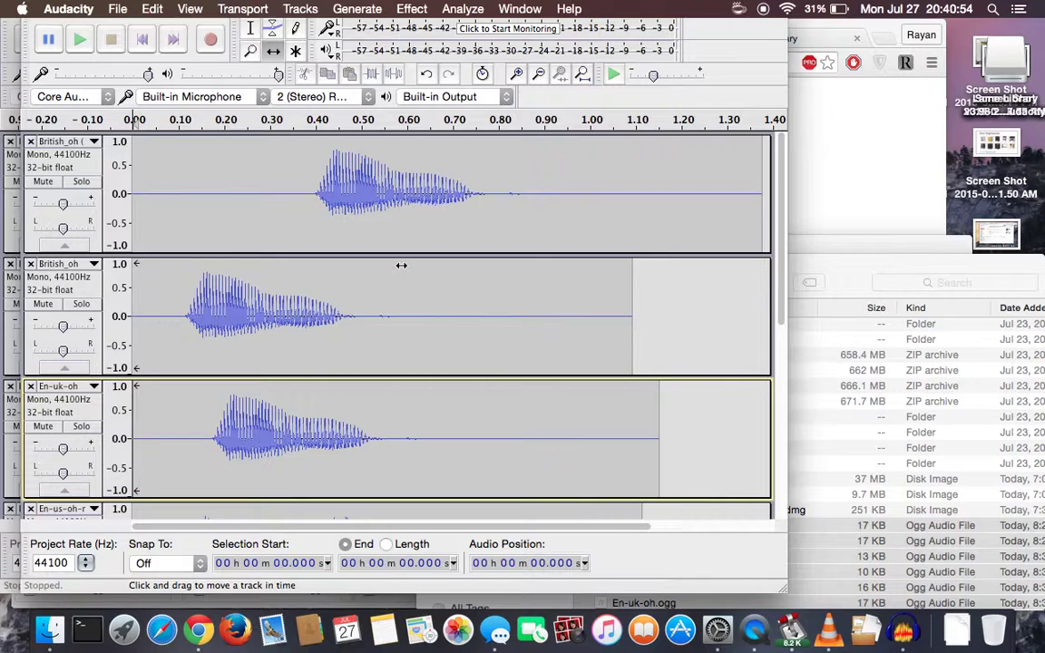
Pan British_oh (1) and En-uk-oh fully right and British_oh 100% left, moving the En-uk-oh clip slightly earlier
{"action": "left_click", "coordinate": [56, 216]}
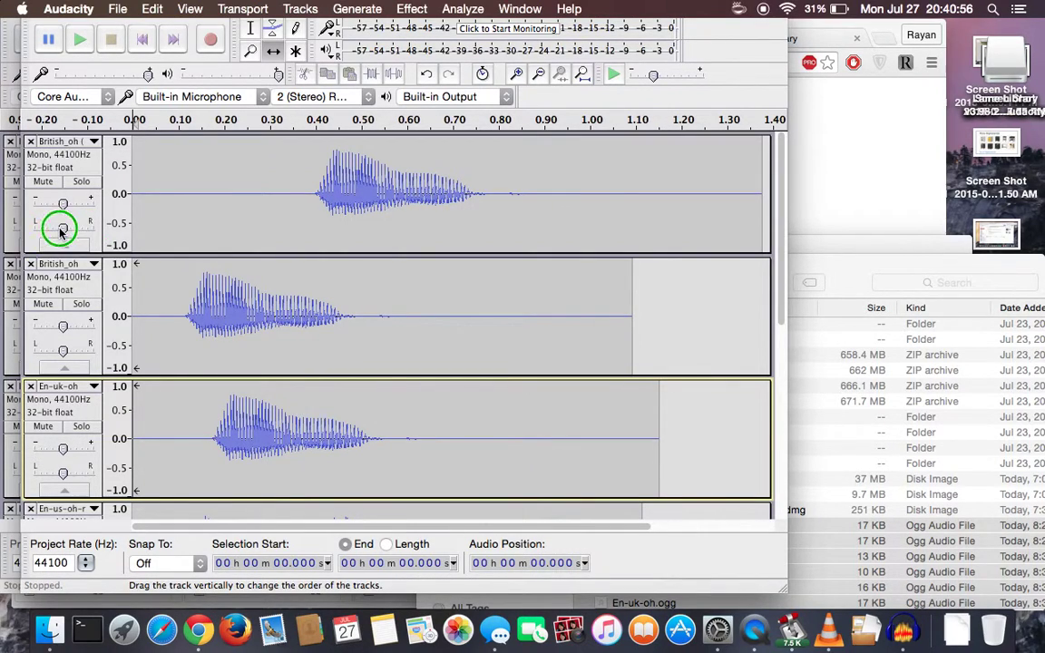
{"action": "left_click", "coordinate": [56, 216]}
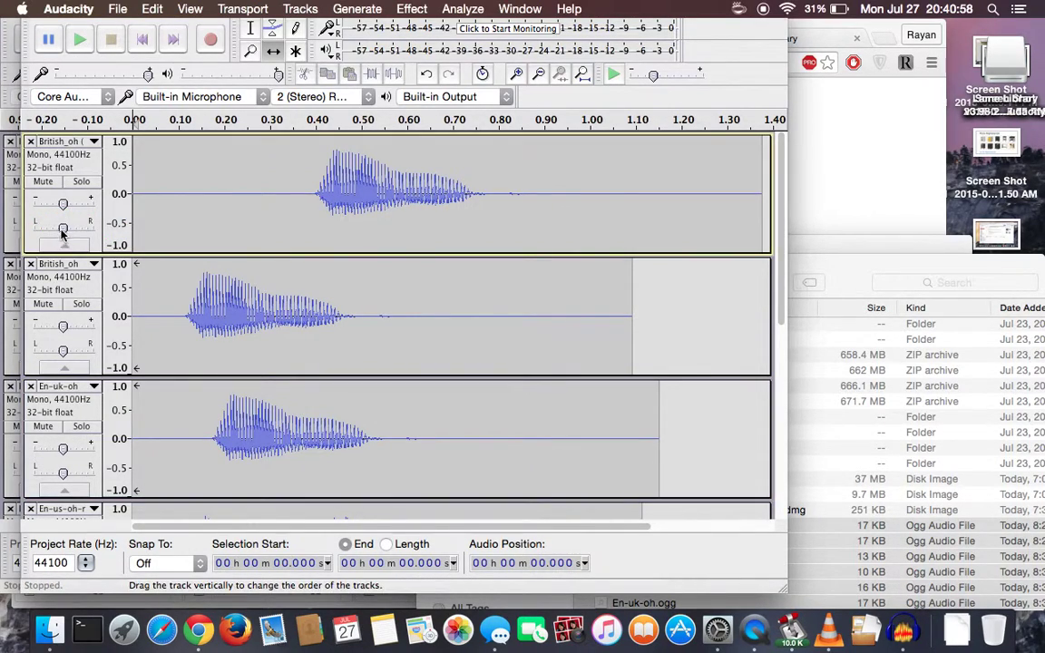
{"action": "left_click_drag", "start_coordinate": [62, 228], "coordinate": [93, 227]}
{"action": "left_click_drag", "start_coordinate": [63, 351], "coordinate": [20, 350]}
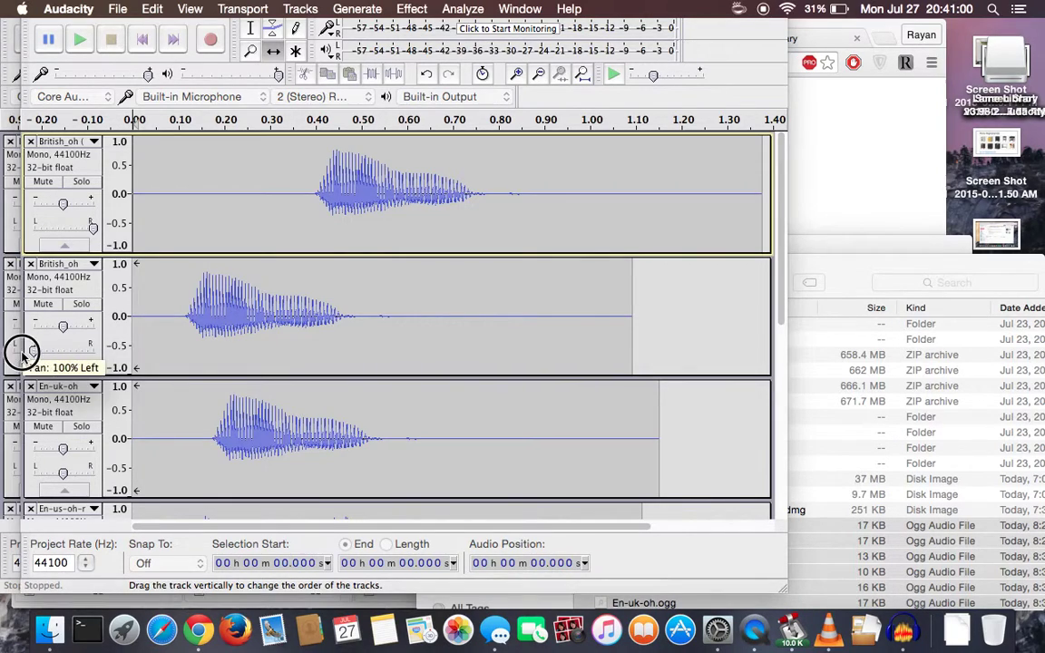
{"action": "mouse_move", "coordinate": [273, 423]}
{"action": "left_mouse_down"}
{"action": "mouse_move", "coordinate": [214, 411]}
{"action": "mouse_move", "coordinate": [270, 410]}
{"action": "mouse_move", "coordinate": [255, 413]}
{"action": "left_mouse_up"}
{"action": "left_click_drag", "start_coordinate": [63, 472], "coordinate": [95, 475]}
Play back the second project's panned mix from the start
{"action": "scroll", "coordinate": [244, 427], "scroll_direction": "down", "scroll_amount": 5}
{"action": "scroll", "coordinate": [244, 427], "scroll_direction": "up", "scroll_amount": 5}
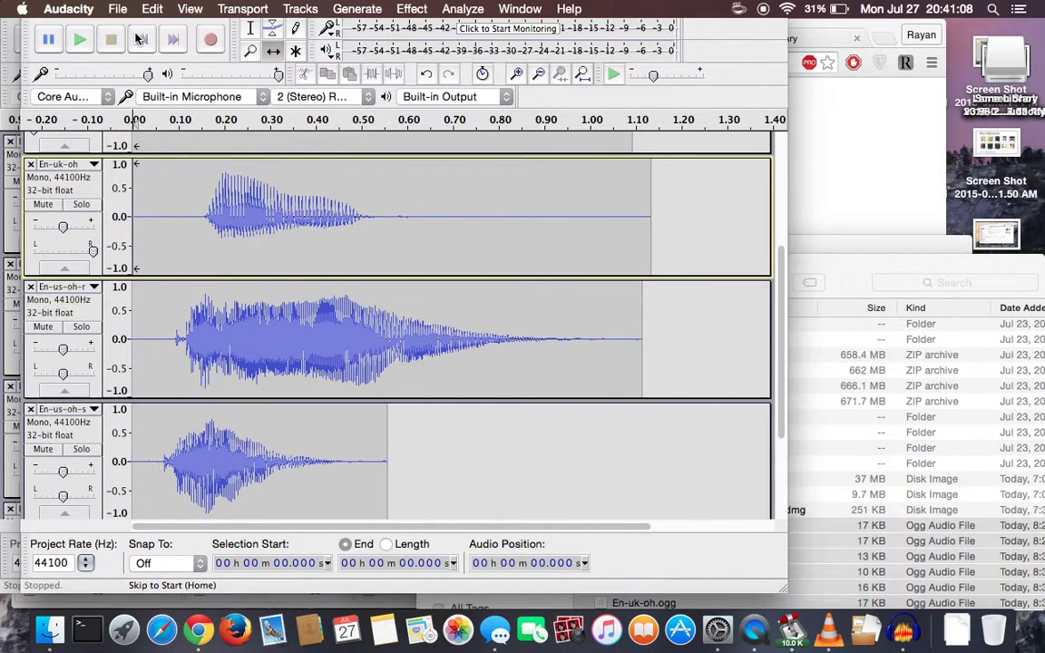
{"action": "key", "text": "space"}
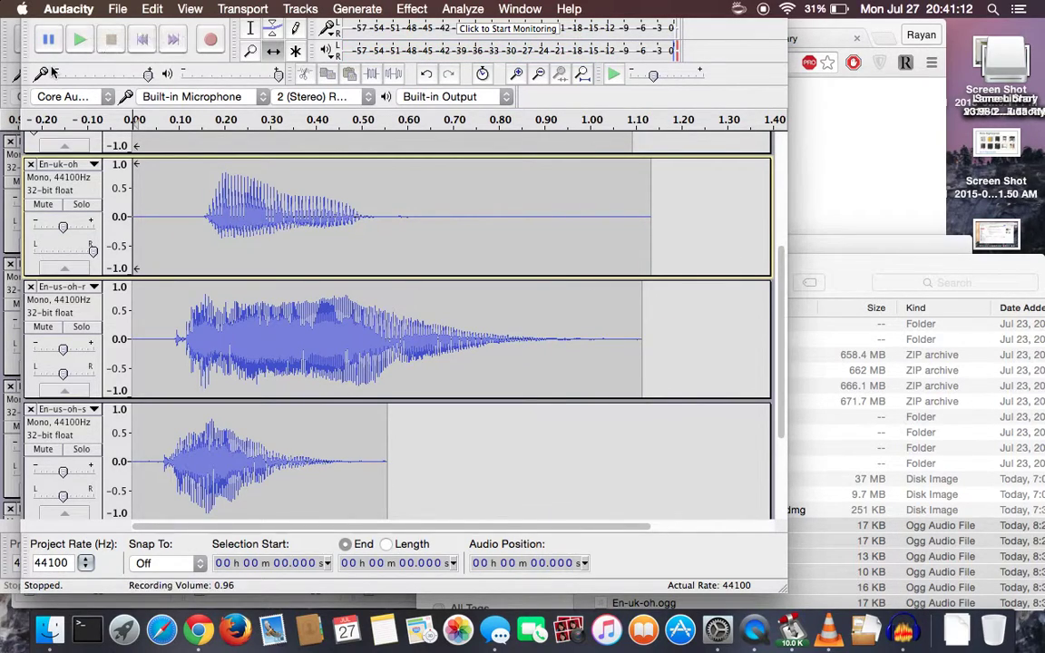
Return to the first project, select all its audio, and pan British_oh (1) partly right and British_oh partly left
{"action": "left_click", "coordinate": [13, 67]}
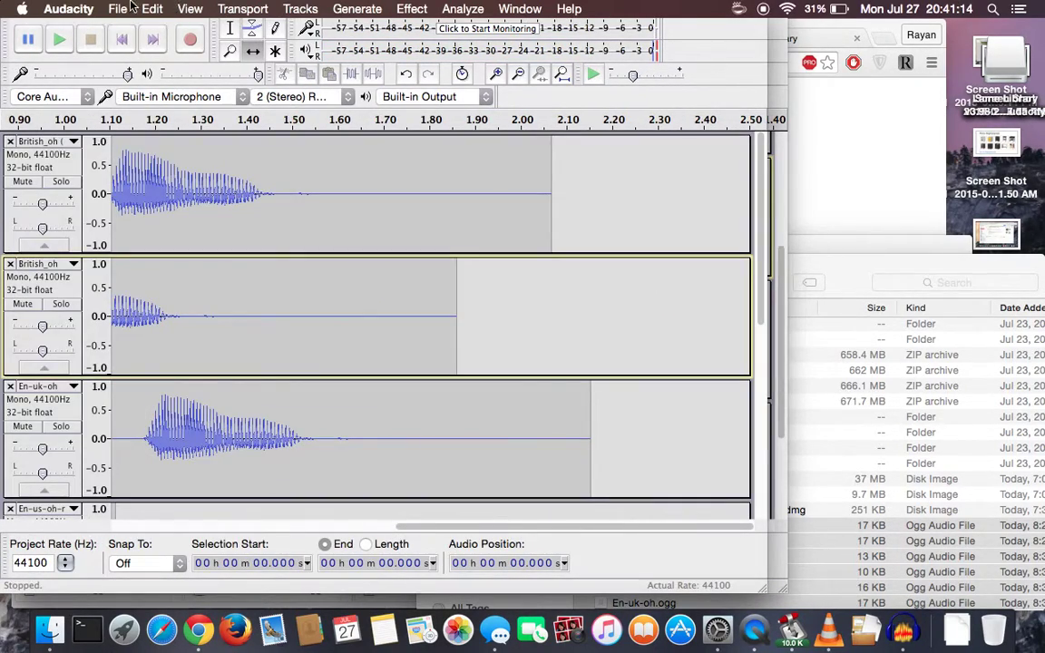
{"action": "key", "text": "super+a"}
{"action": "left_click", "coordinate": [227, 8]}
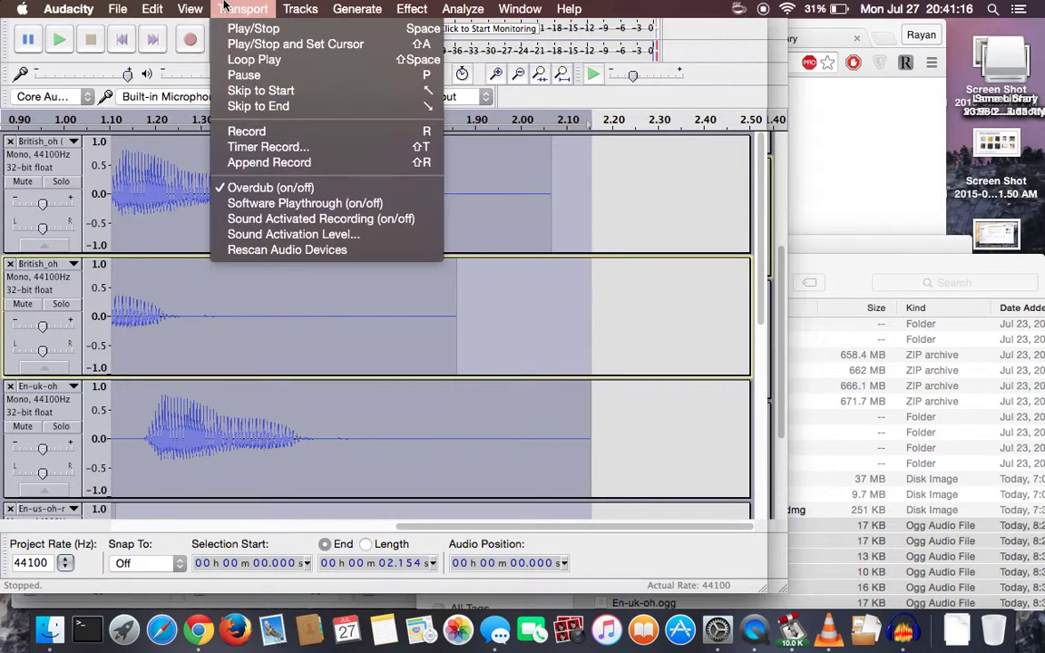
{"action": "left_click", "coordinate": [224, 6]}
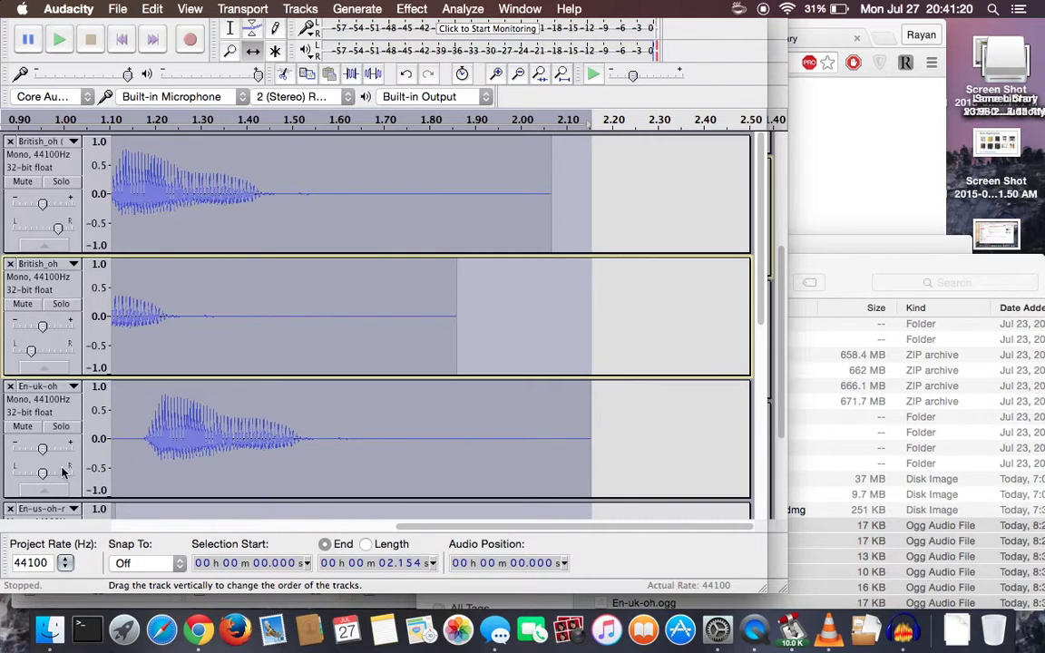
Set the En-uk-oh track's pan to -0.7
{"action": "double_click", "coordinate": [34, 474]}
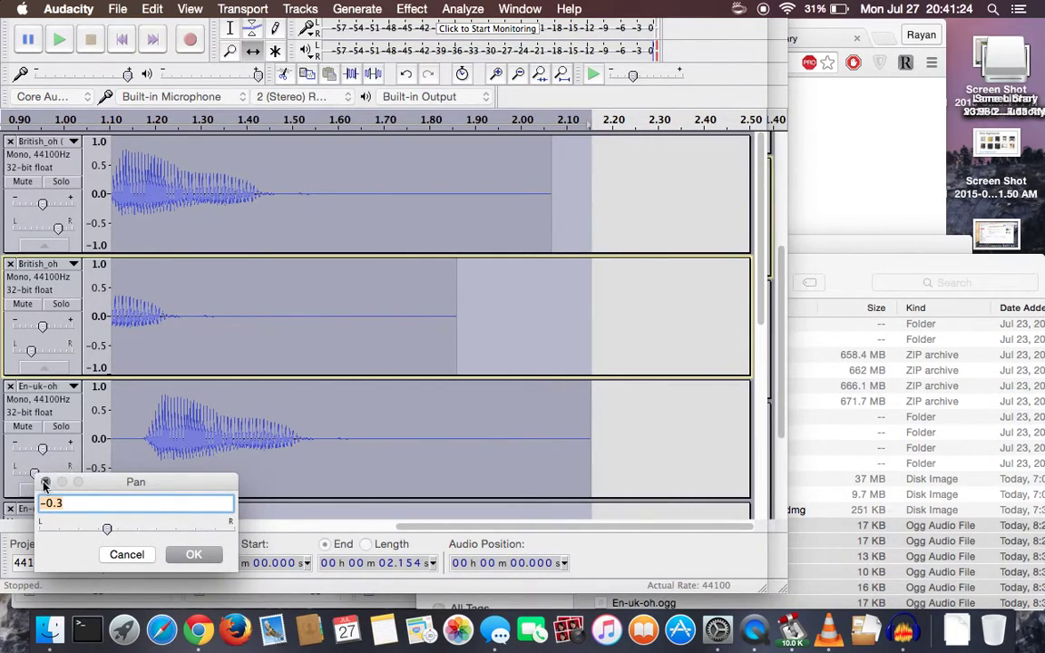
{"action": "type", "text": "-0.7"}
{"action": "key", "text": "Return"}
{"action": "double_click", "coordinate": [24, 476]}
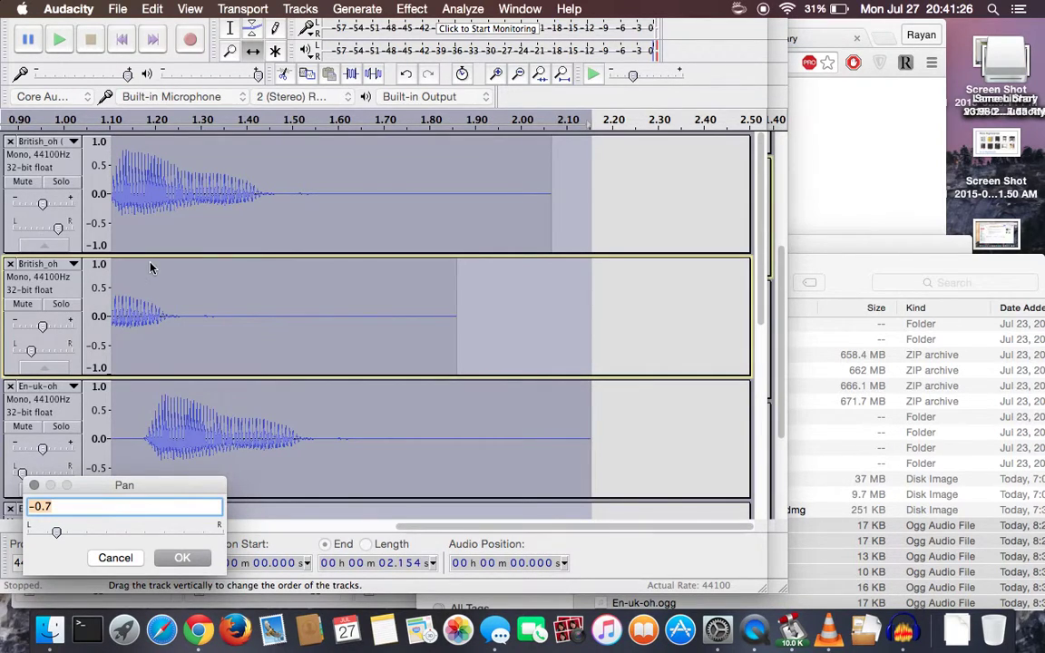
{"action": "left_click", "coordinate": [114, 559]}
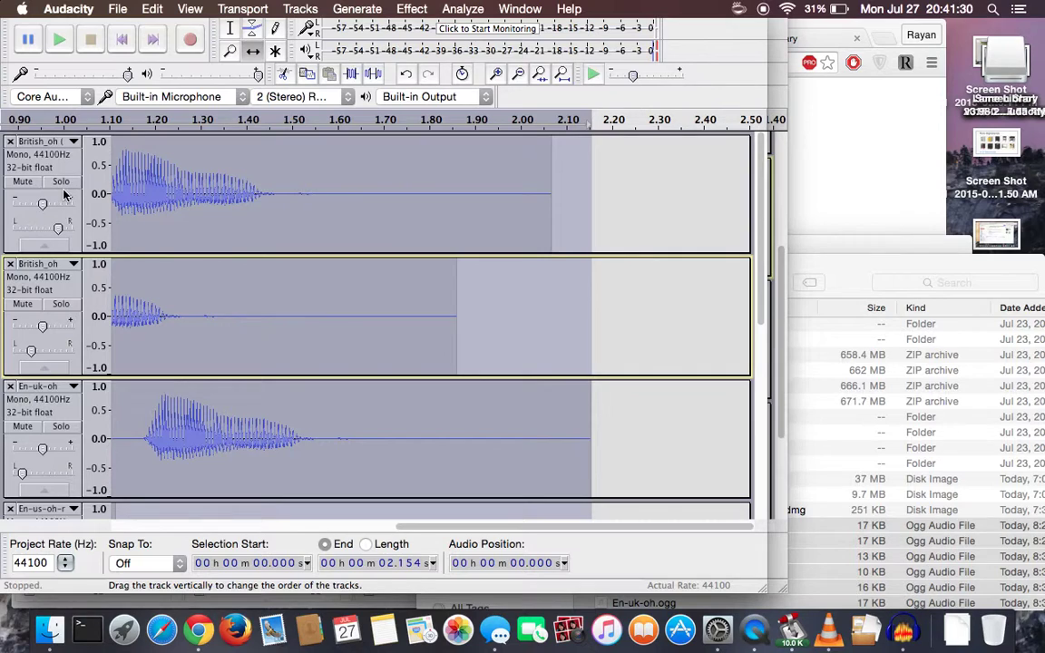
Pan the US surprise and Nl-oh tracks partly right and the US realization track 60% left
{"action": "scroll", "coordinate": [291, 275], "scroll_direction": "down", "scroll_amount": 5}
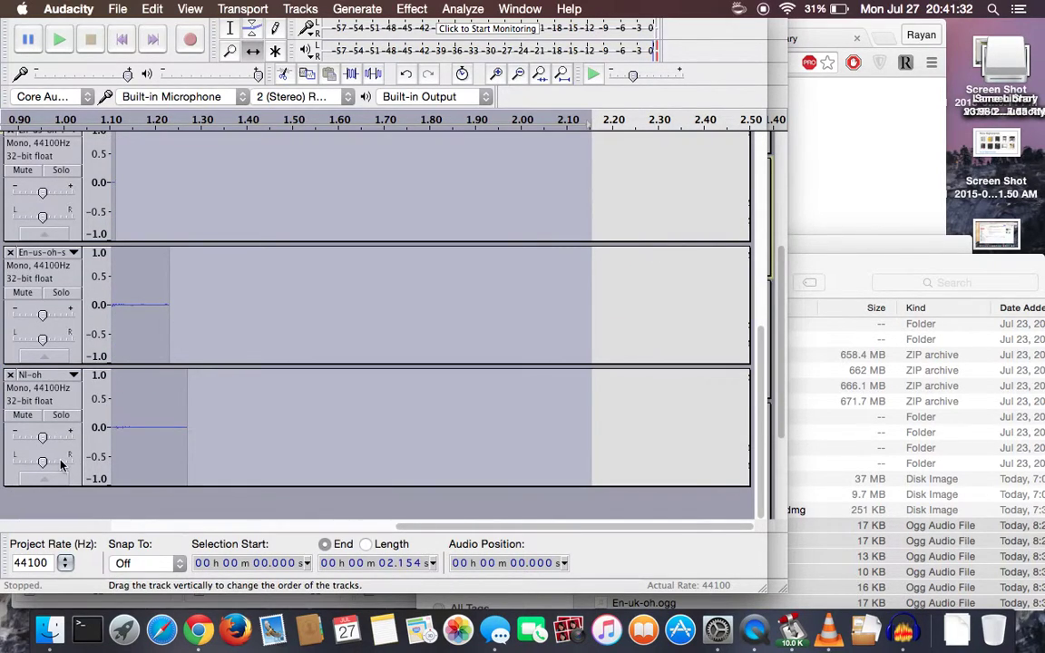
{"action": "left_click", "coordinate": [46, 339]}
{"action": "left_click", "coordinate": [53, 341]}
{"action": "left_click_drag", "start_coordinate": [42, 340], "coordinate": [58, 340]}
{"action": "left_click_drag", "start_coordinate": [42, 223], "coordinate": [24, 220]}
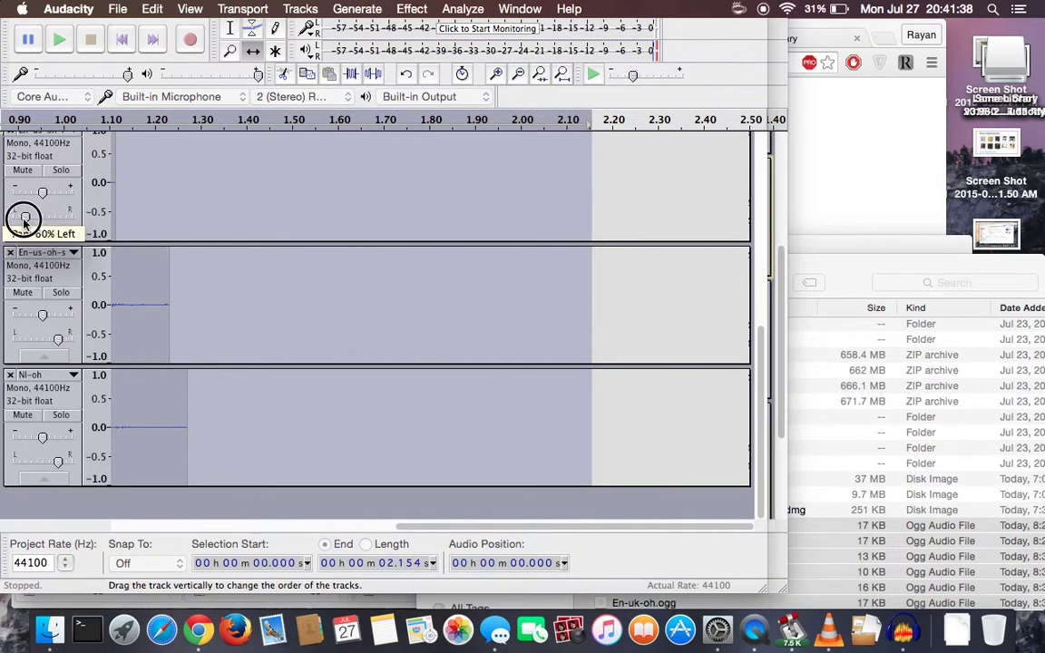
{"action": "scroll", "coordinate": [173, 226], "scroll_direction": "up", "scroll_amount": 5}
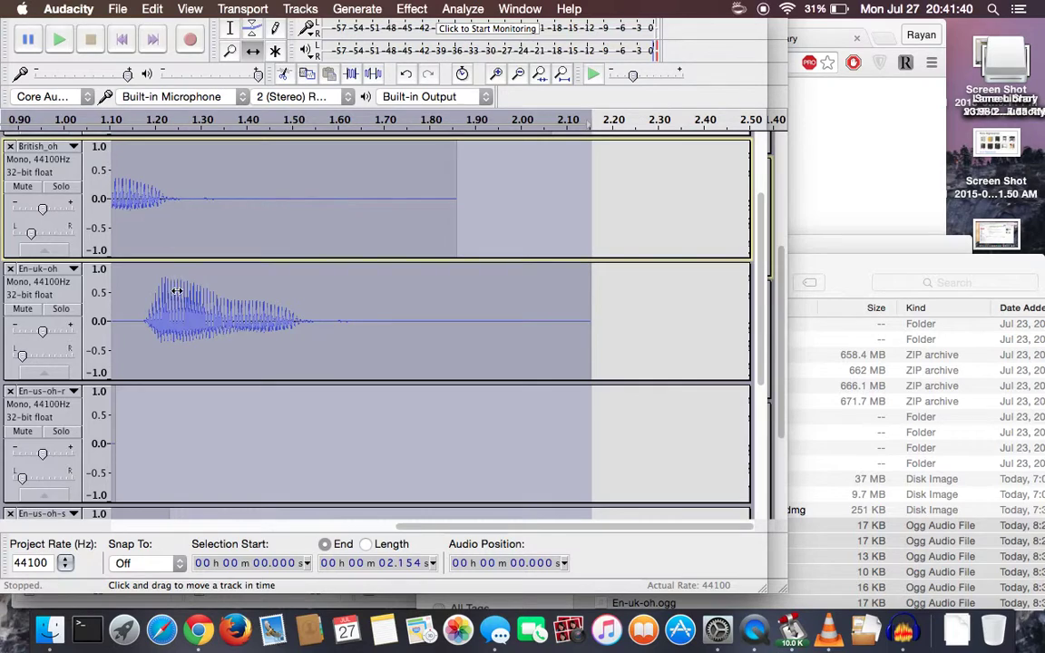
{"action": "scroll", "coordinate": [176, 290], "scroll_direction": "up", "scroll_amount": 3}
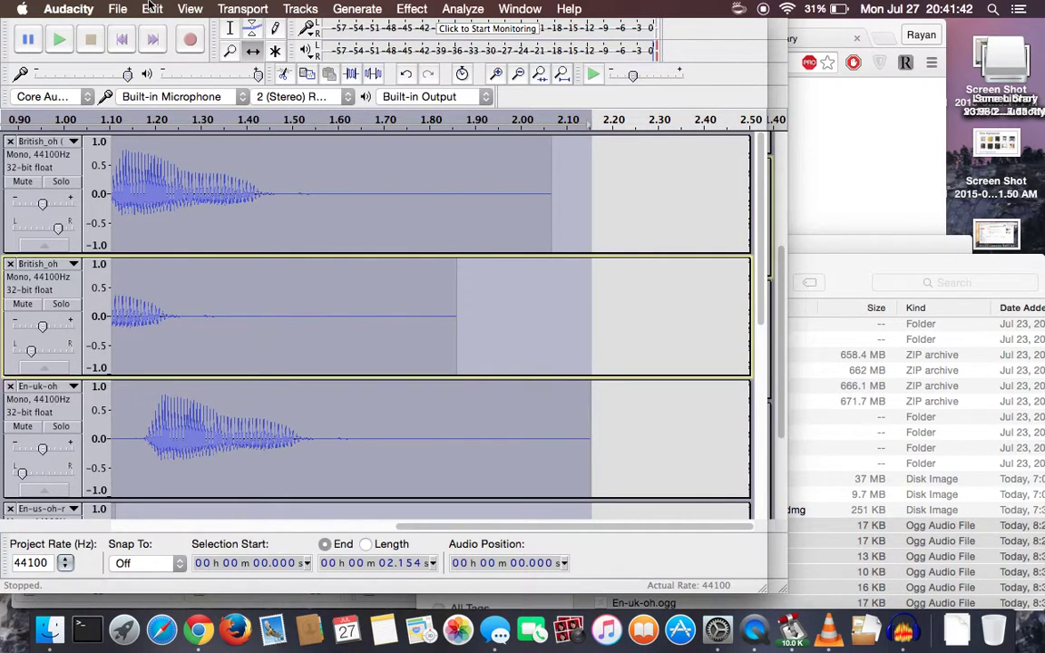
Mix and render all the selected tracks to a new stereo track
{"action": "left_click", "coordinate": [238, 9]}
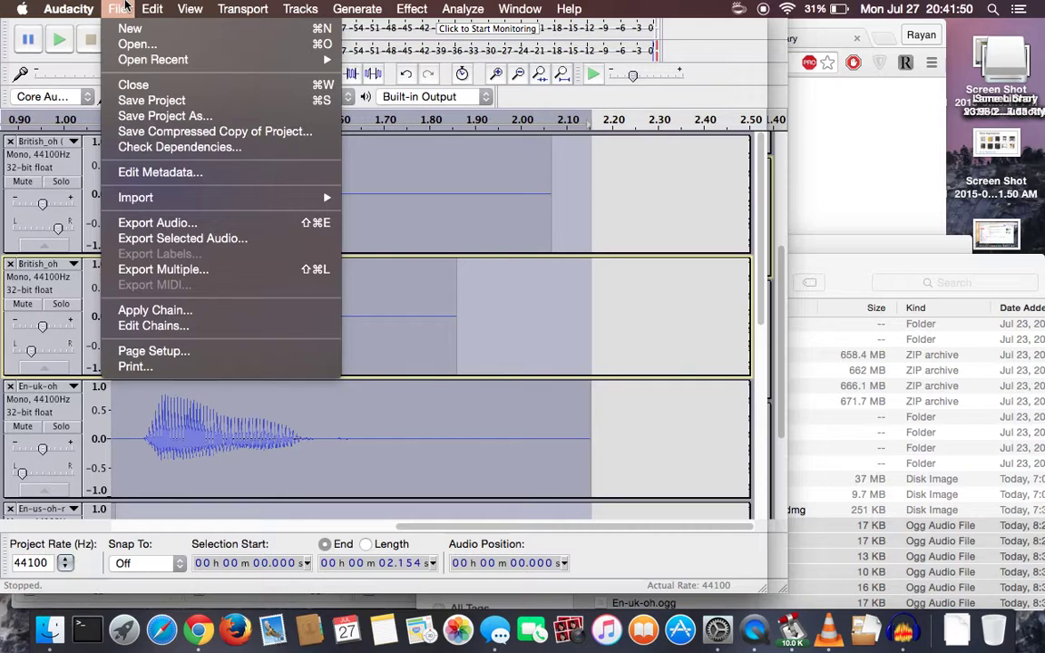
{"action": "mouse_move", "coordinate": [292, 5]}
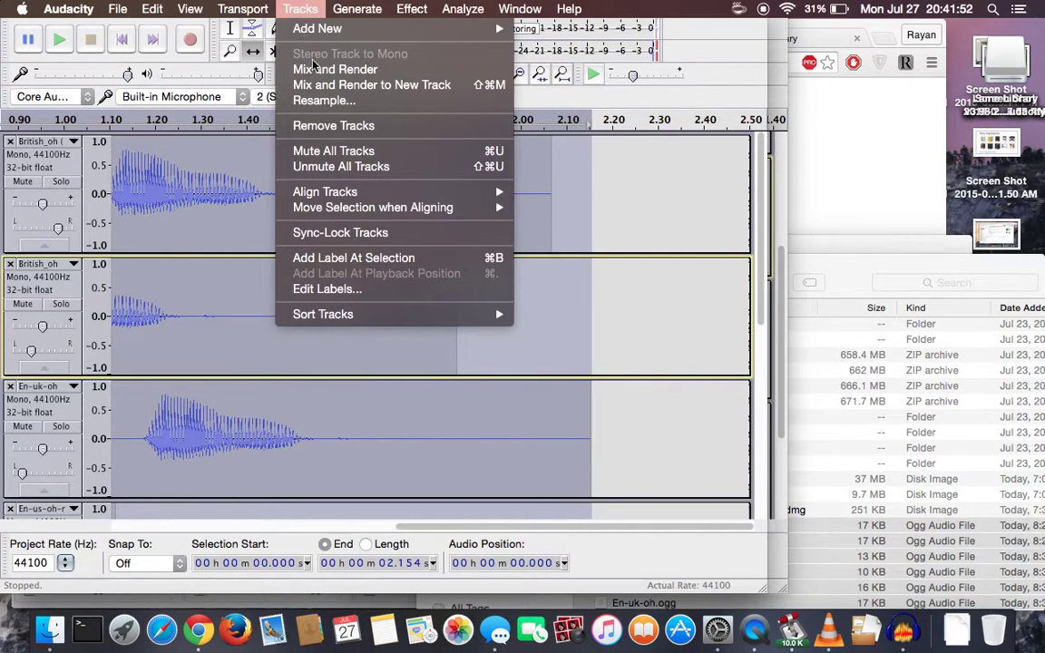
{"action": "left_click", "coordinate": [331, 86]}
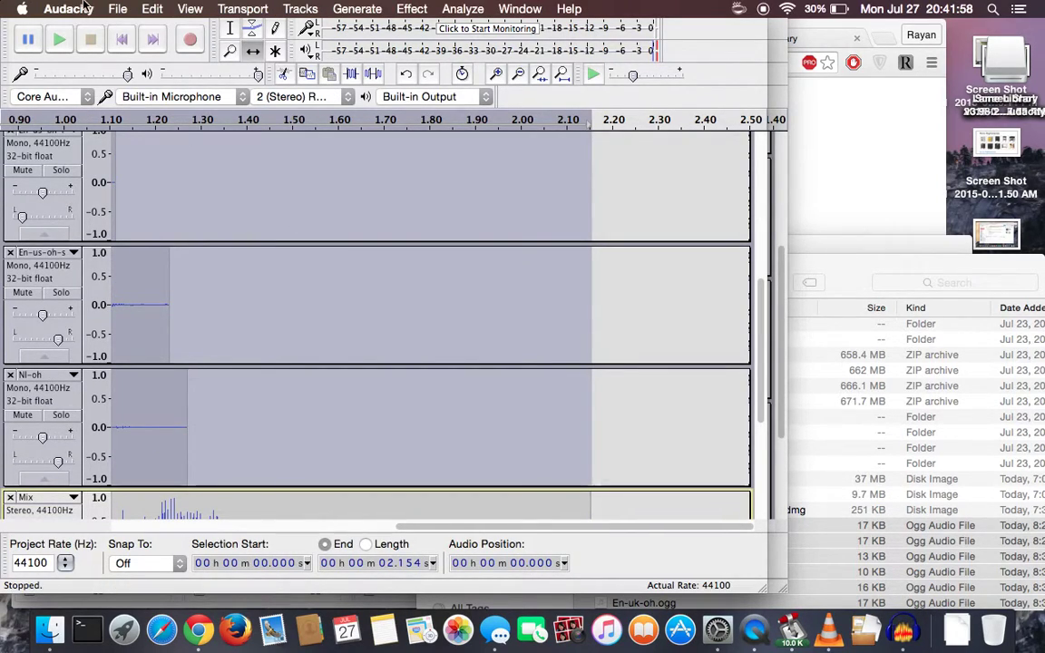
Play back the project with the rendered mix from the start and stop it
{"action": "left_click", "coordinate": [130, 43]}
{"action": "key", "text": "space"}
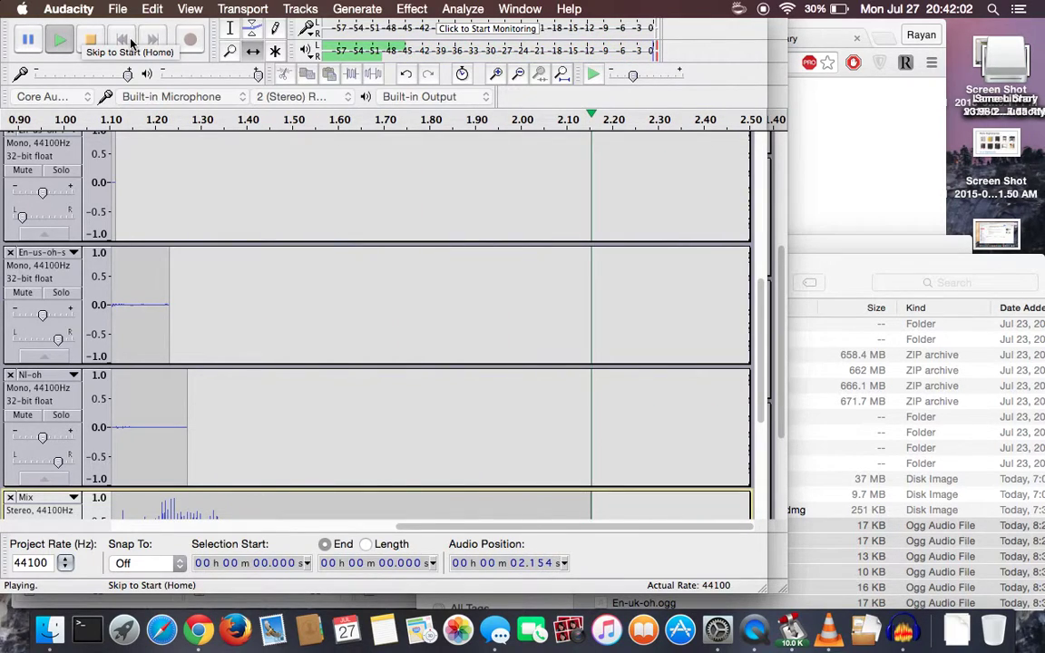
{"action": "key", "text": "space"}
Select all tracks, mix and render them into a single stereo track, and play it back
{"action": "key", "text": "super+a"}
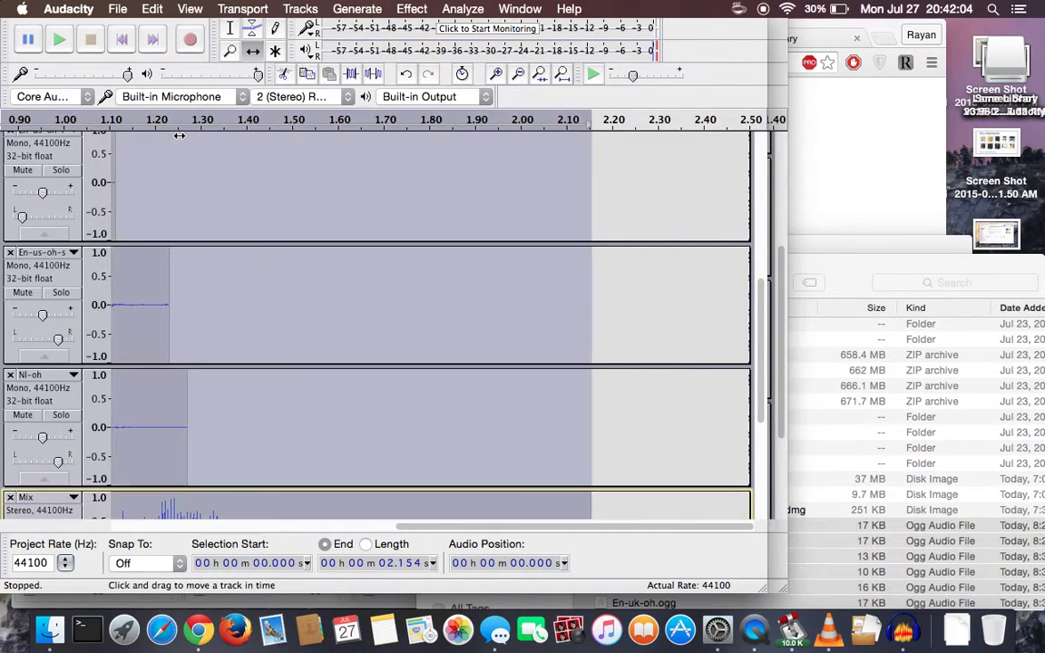
{"action": "left_click", "coordinate": [284, 6]}
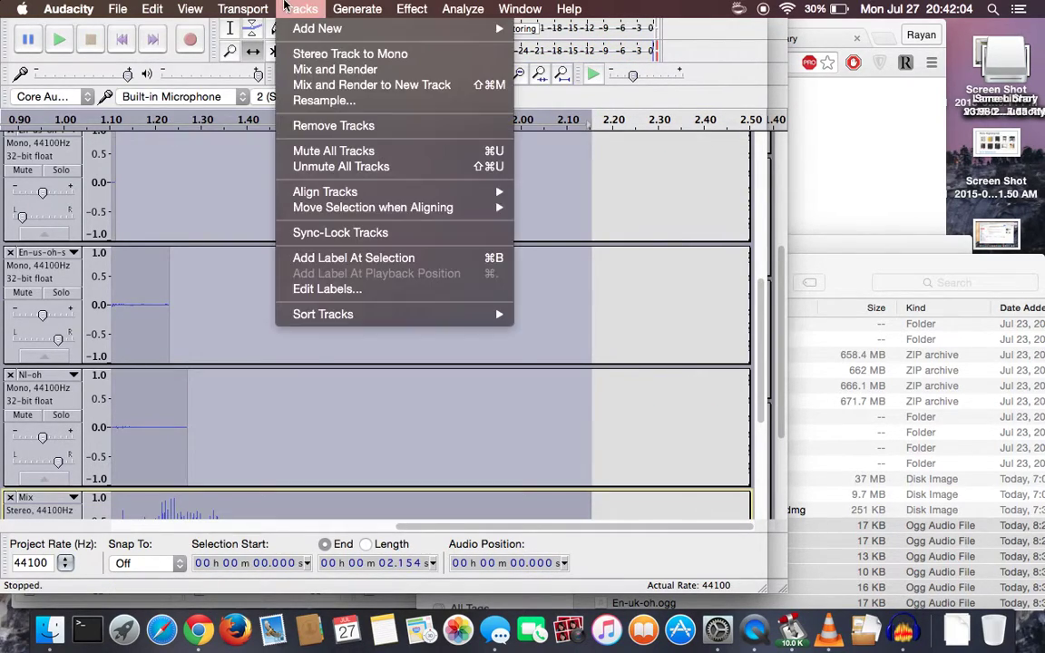
{"action": "left_click", "coordinate": [318, 70]}
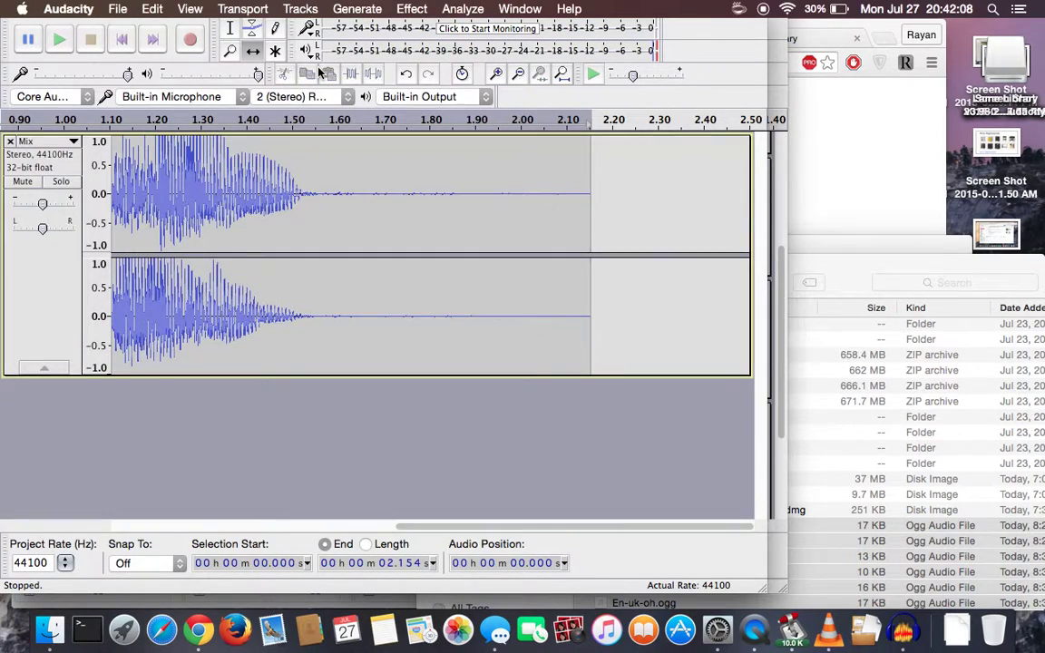
{"action": "key", "text": "space"}
Select all of the Mix track's audio and open the Repeat effect for it
{"action": "left_click", "coordinate": [239, 9]}
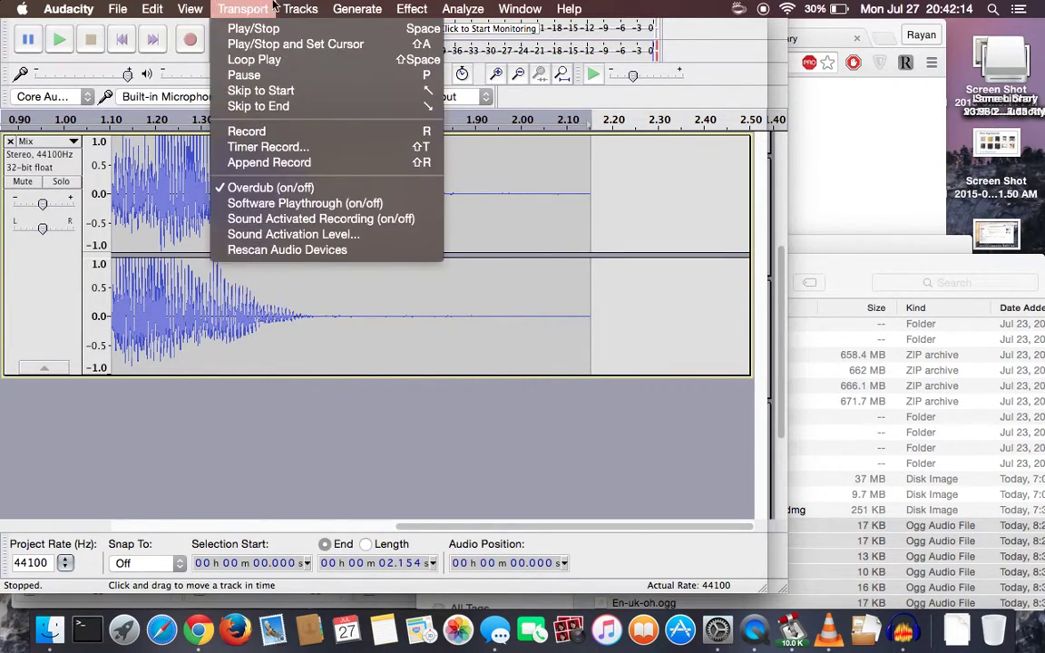
{"action": "mouse_move", "coordinate": [307, 7]}
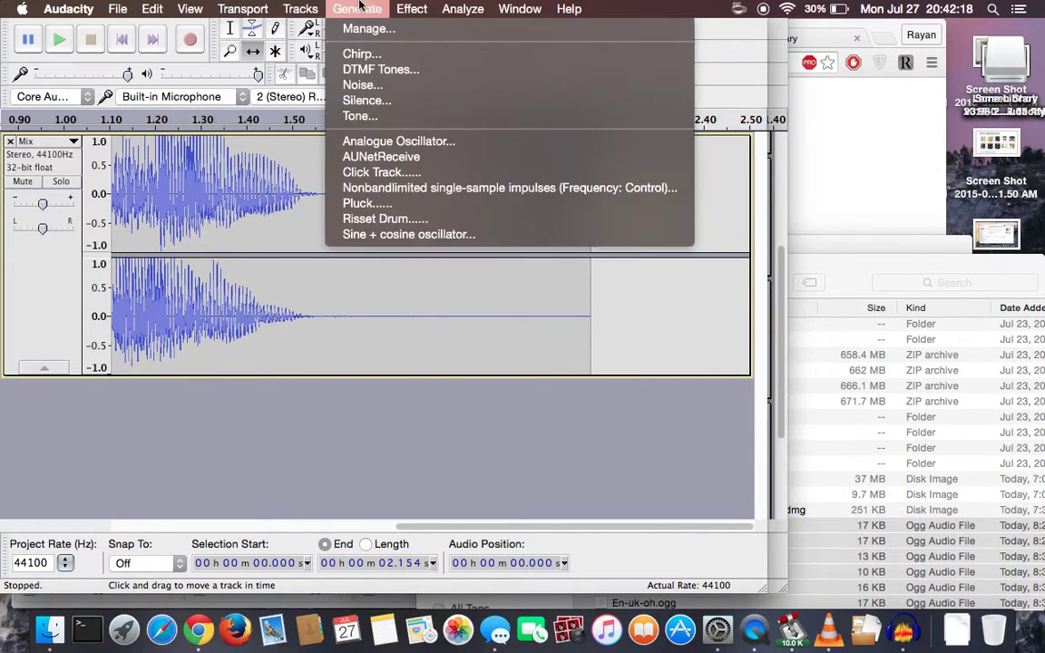
{"action": "left_click", "coordinate": [419, 8]}
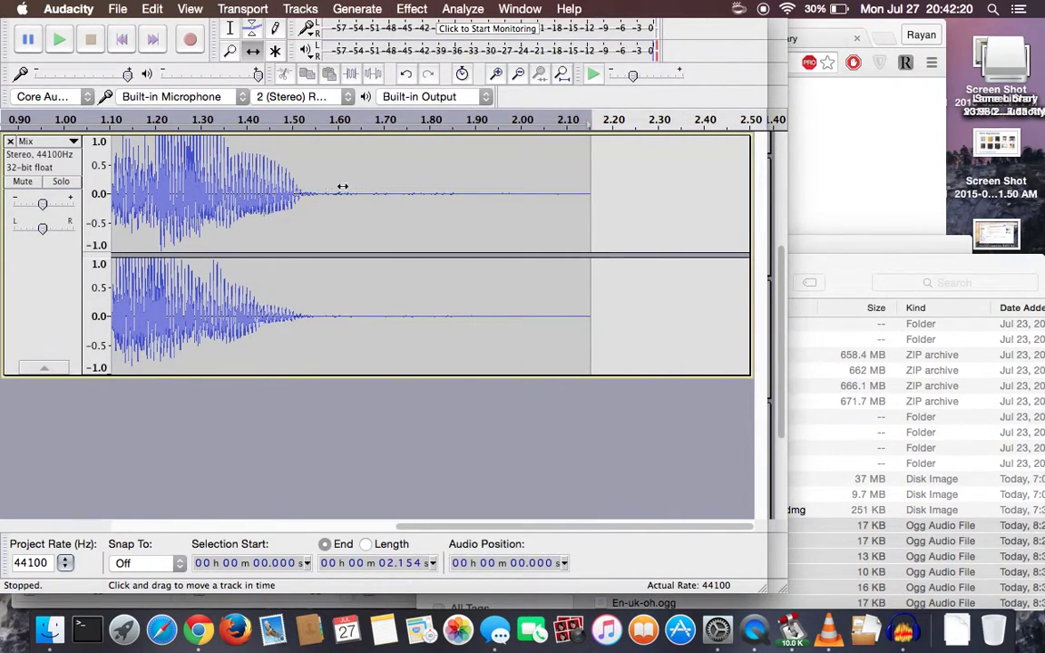
{"action": "left_click", "coordinate": [354, 8]}
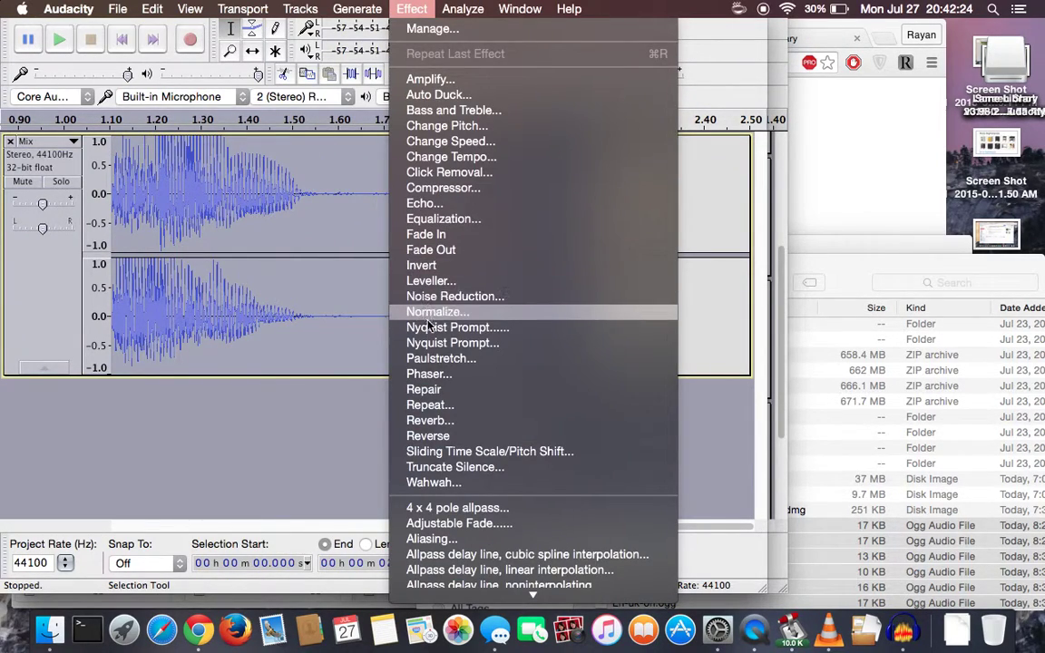
{"action": "left_click", "coordinate": [464, 410]}
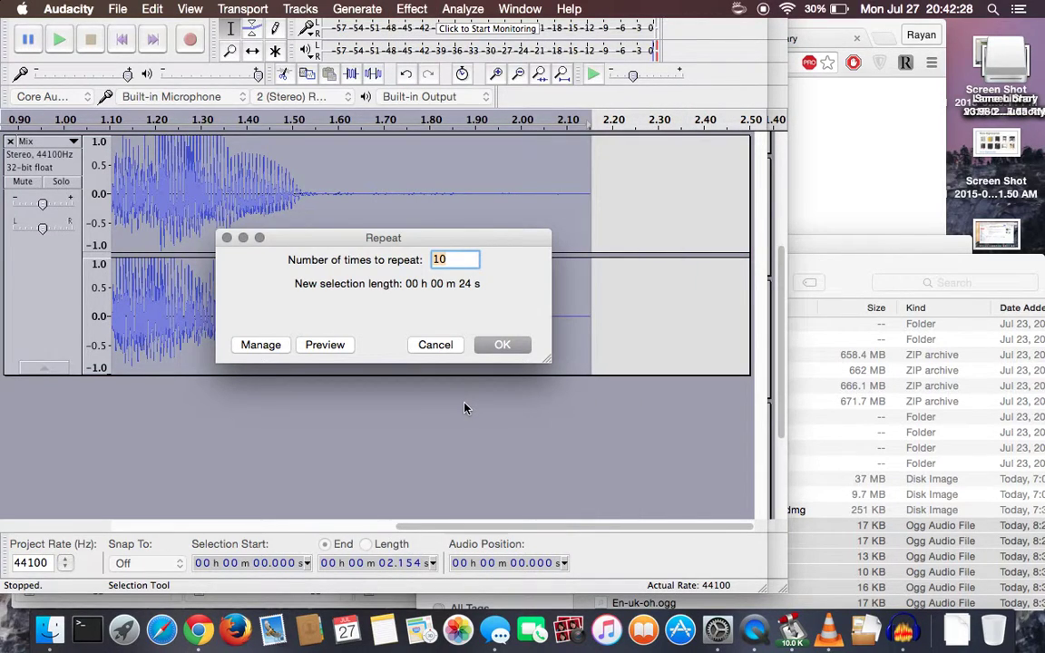
Switch to Chrome, open random.org in a new tab and generate a random number between 1 and 100
{"action": "key", "text": "super+Tab"}
{"action": "key", "text": "super+Tab"}
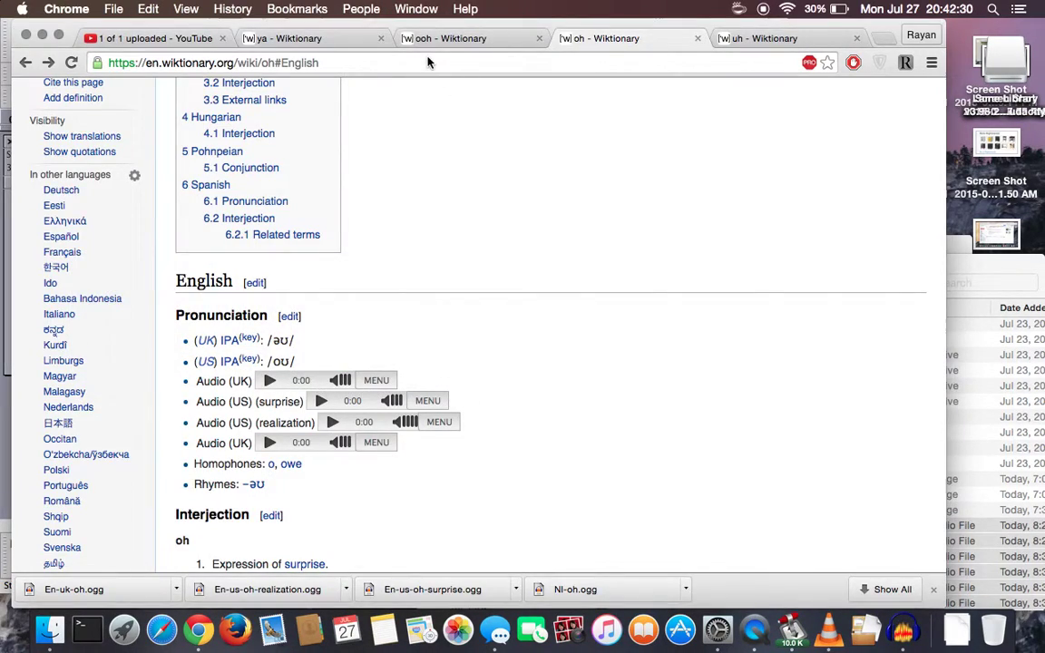
{"action": "key", "text": "super+t"}
{"action": "type", "text": "random.org"}
{"action": "key", "text": "Return"}
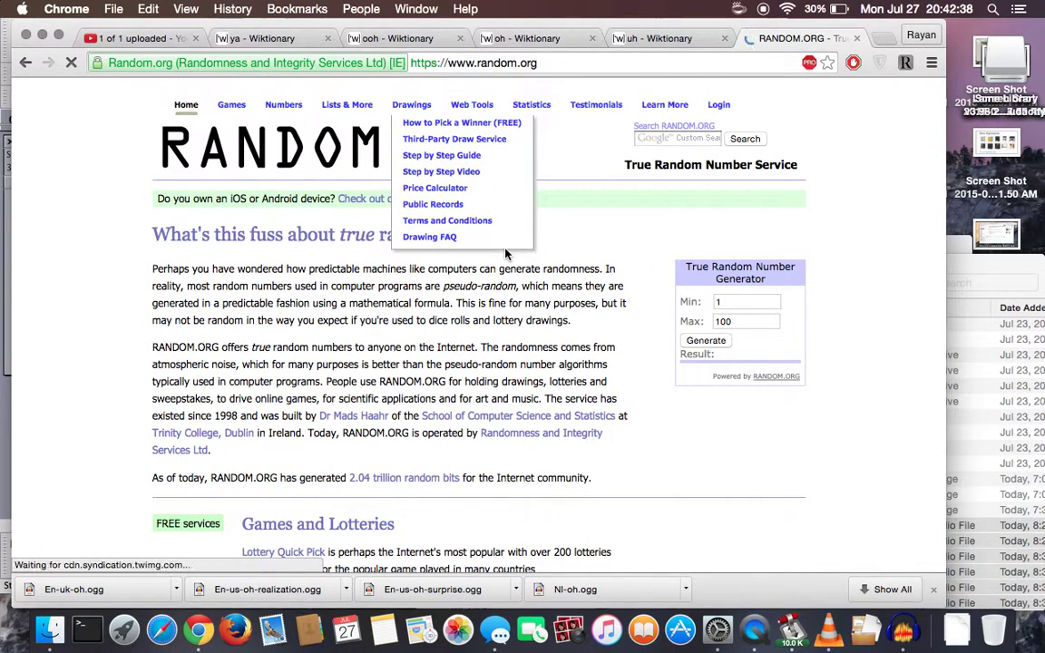
{"action": "left_click", "coordinate": [706, 340]}
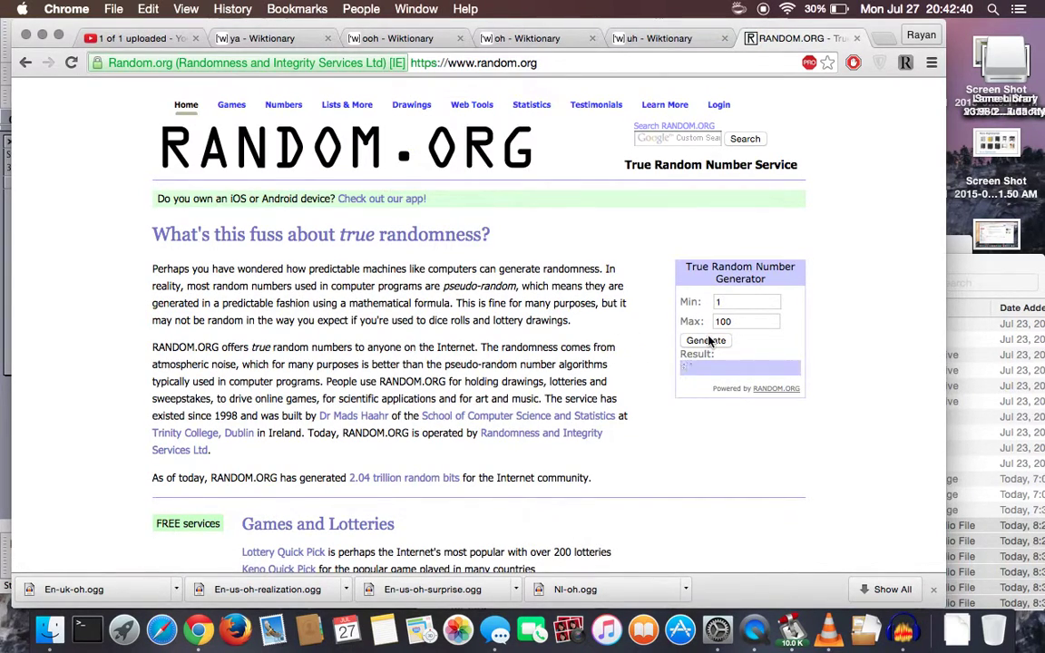
Return to Audacity and repeat the selected mix 59 times
{"action": "key", "text": "super+Tab"}
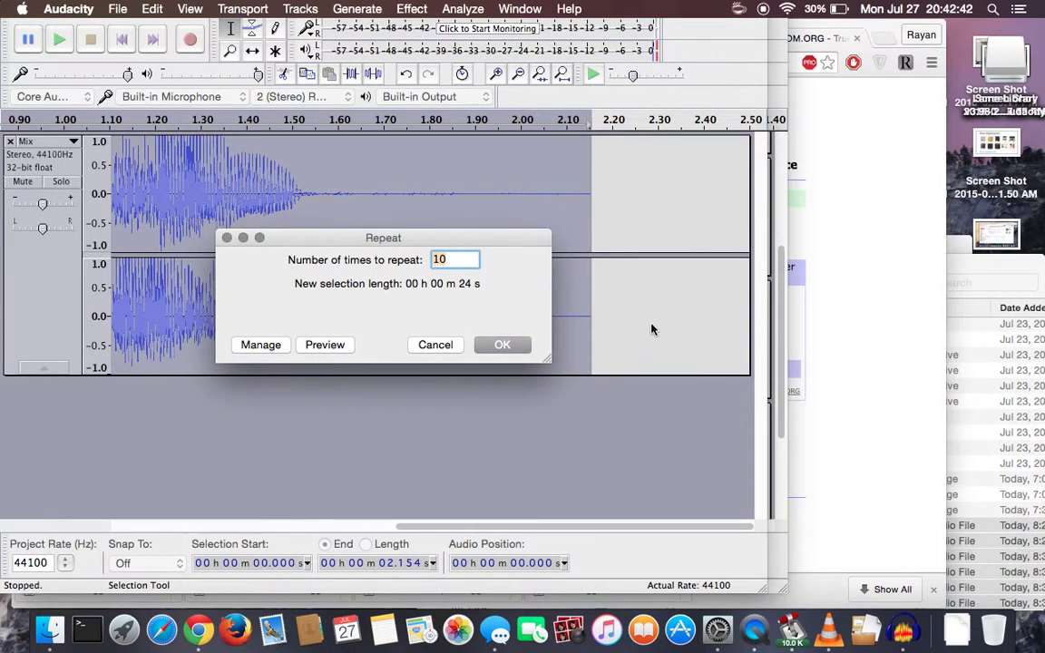
{"action": "type", "text": "59"}
{"action": "left_click", "coordinate": [525, 345]}
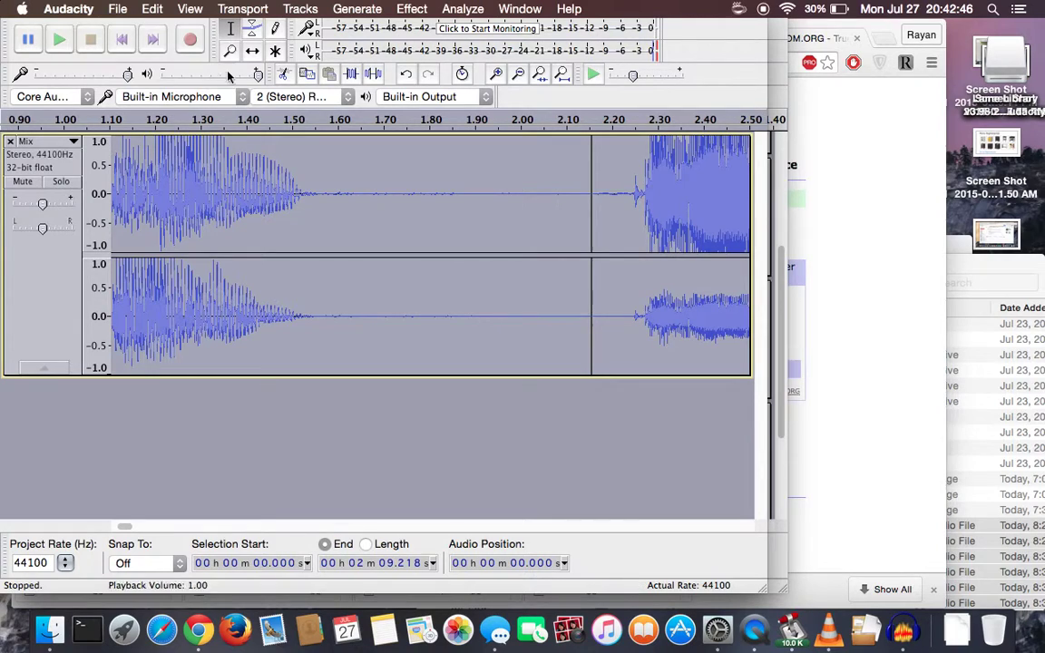
Play back the repeated mix from the start, stop it and return the playhead to the beginning
{"action": "left_click", "coordinate": [118, 37]}
{"action": "key", "text": "space"}
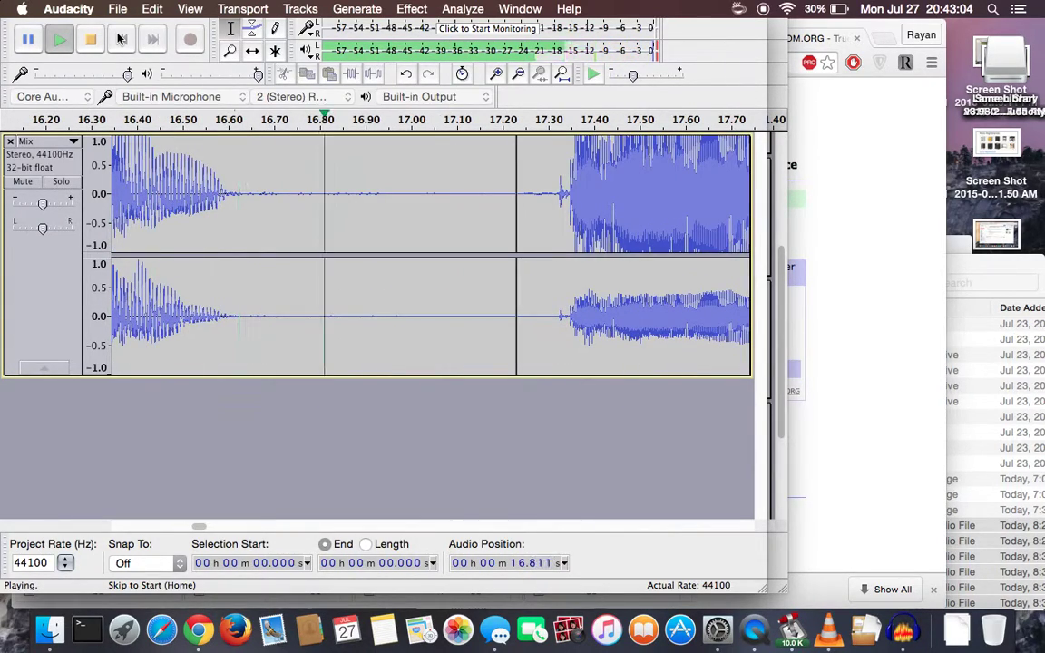
{"action": "left_click", "coordinate": [120, 38]}
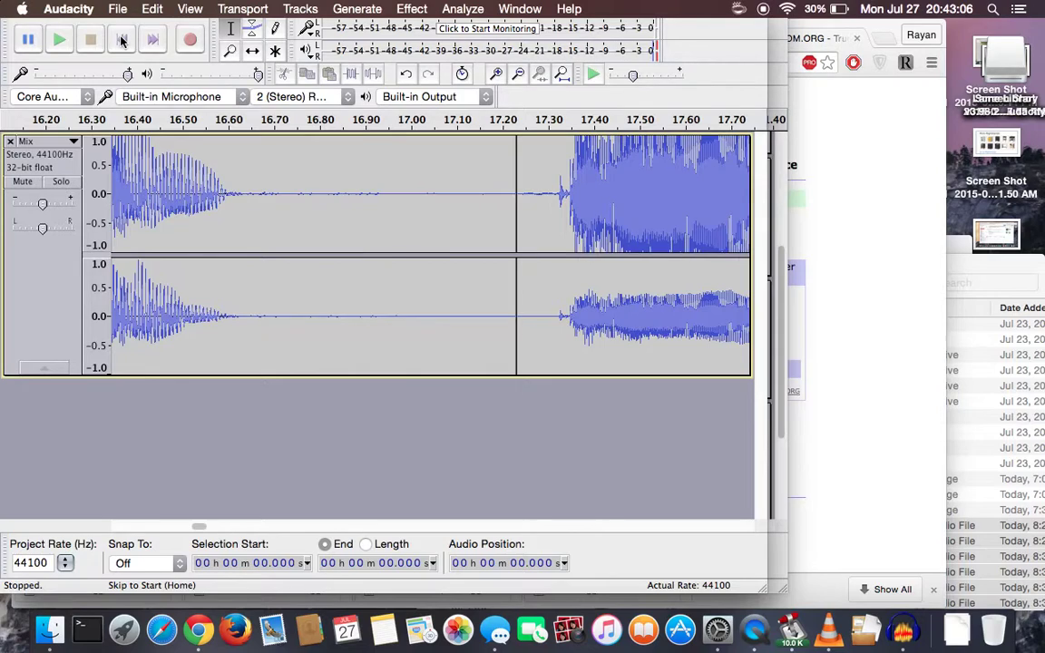
{"action": "left_click", "coordinate": [120, 38]}
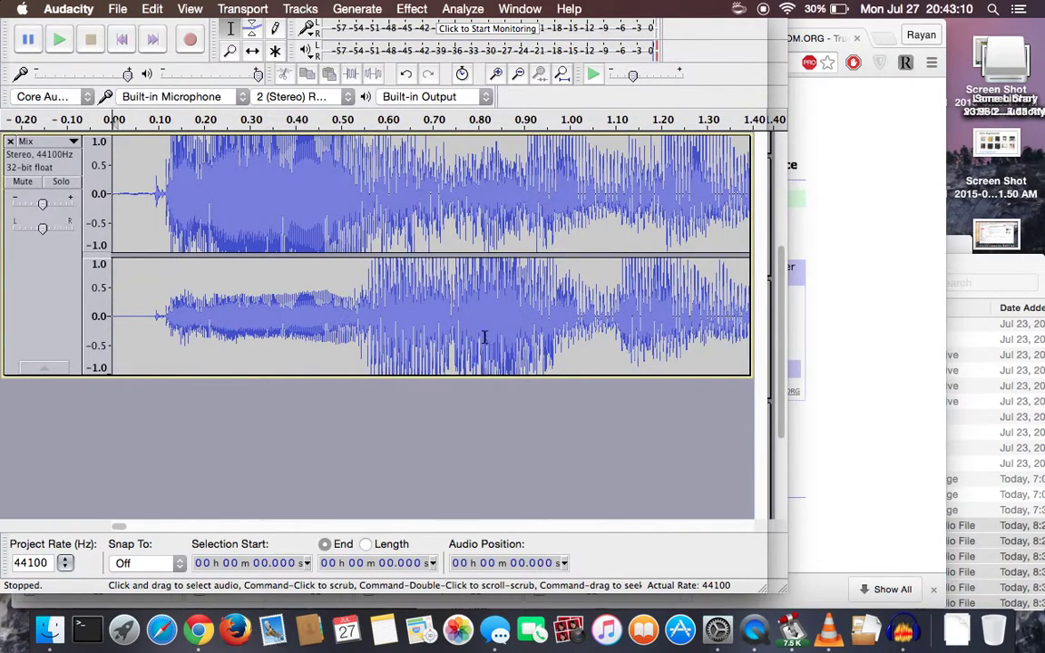
Shrink the Mix project's window so the second project's window shows behind it
{"action": "left_click", "coordinate": [227, 47]}
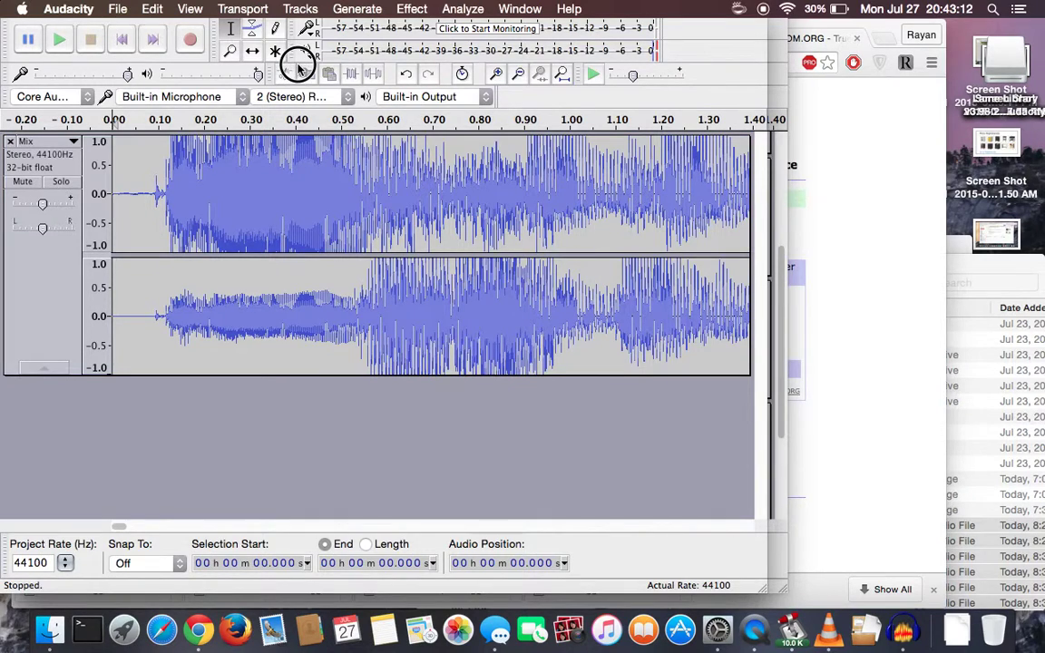
{"action": "left_click", "coordinate": [762, 154]}
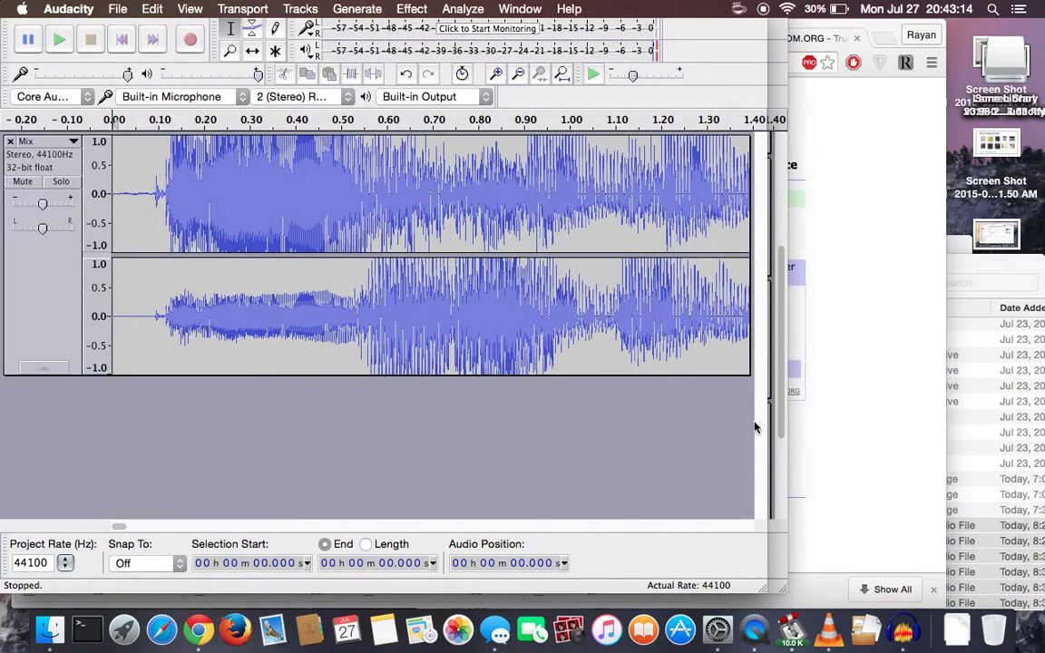
{"action": "left_click_drag", "start_coordinate": [763, 592], "coordinate": [619, 326]}
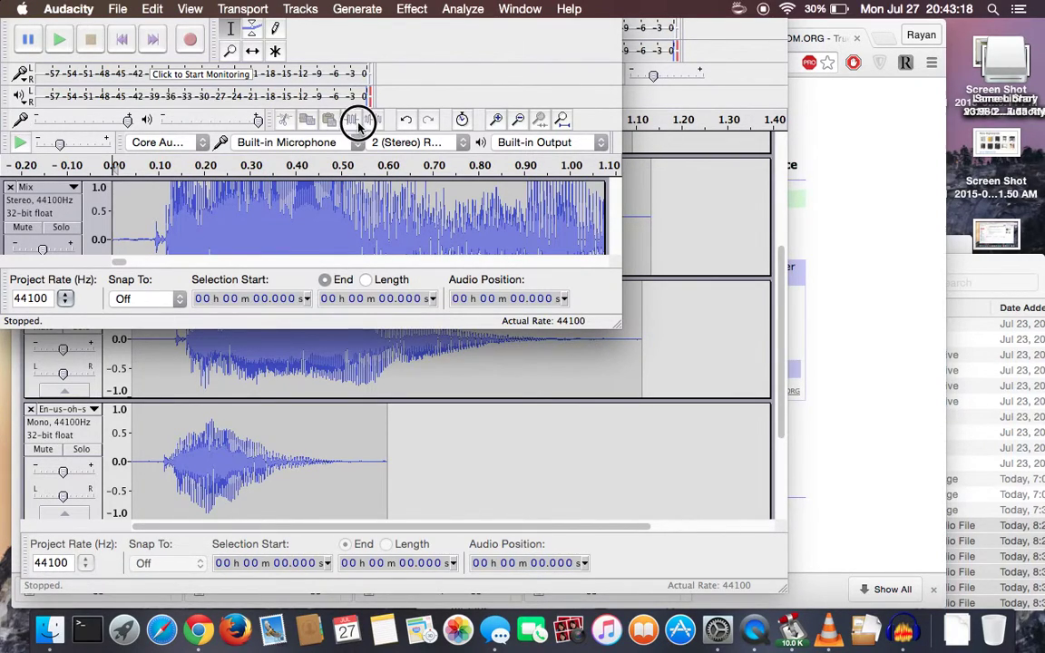
Undock the transport toolbar from the Mix project's window and bring all project windows to the front
{"action": "left_click_drag", "start_coordinate": [7, 33], "coordinate": [48, 134]}
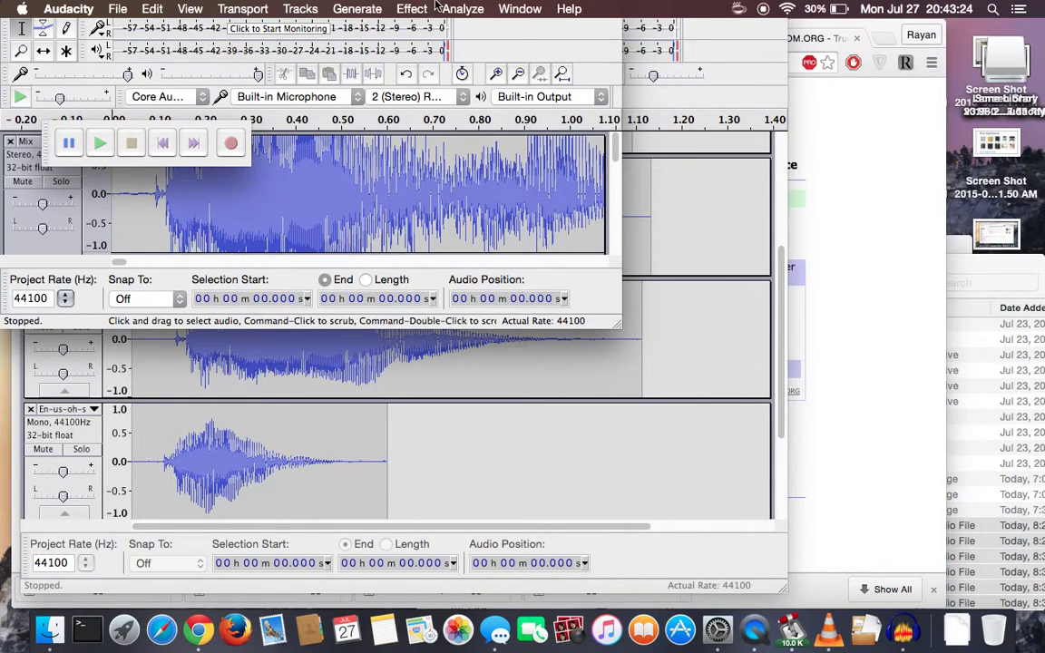
{"action": "left_click", "coordinate": [444, 8]}
{"action": "mouse_move", "coordinate": [520, 9]}
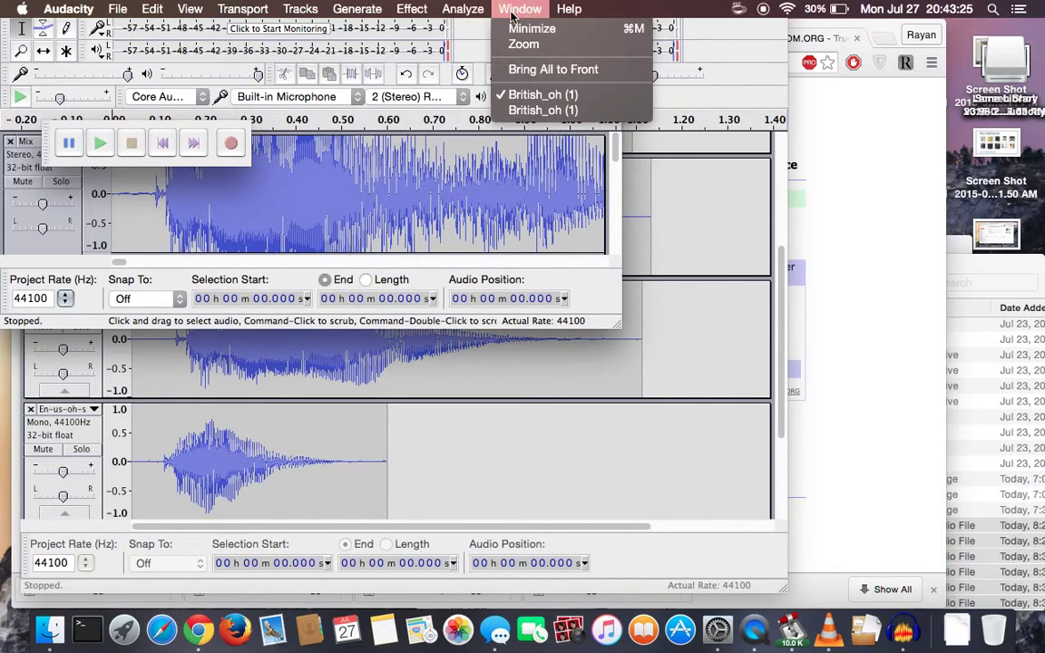
{"action": "left_click", "coordinate": [526, 82]}
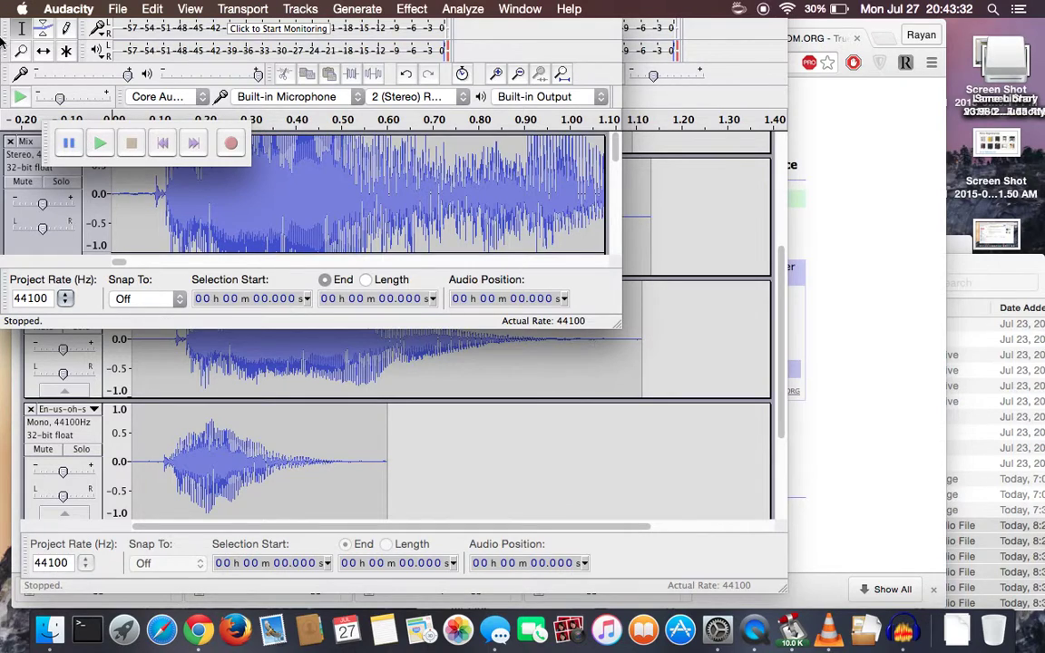
{"action": "left_click", "coordinate": [149, 28]}
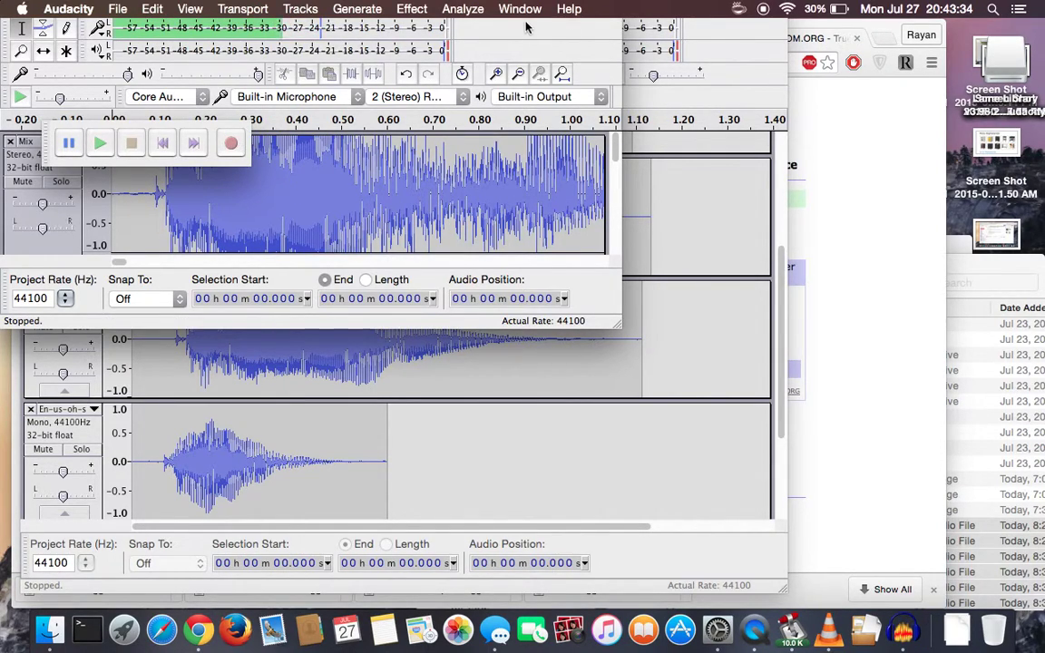
{"action": "scroll", "coordinate": [601, 215], "scroll_direction": "down", "scroll_amount": 2}
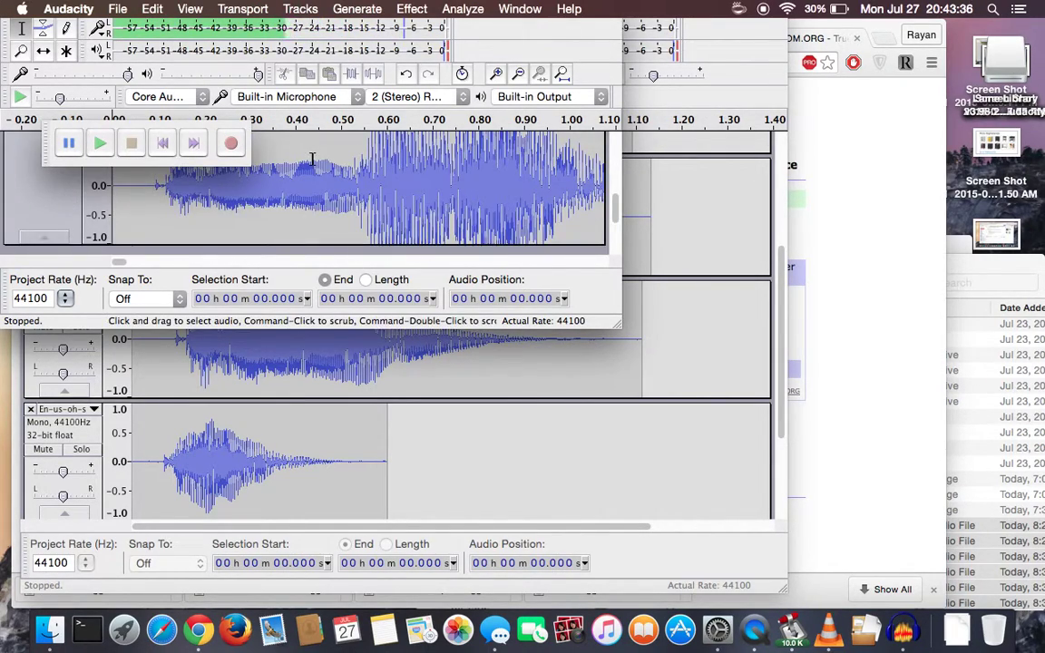
{"action": "key", "text": "super+q"}
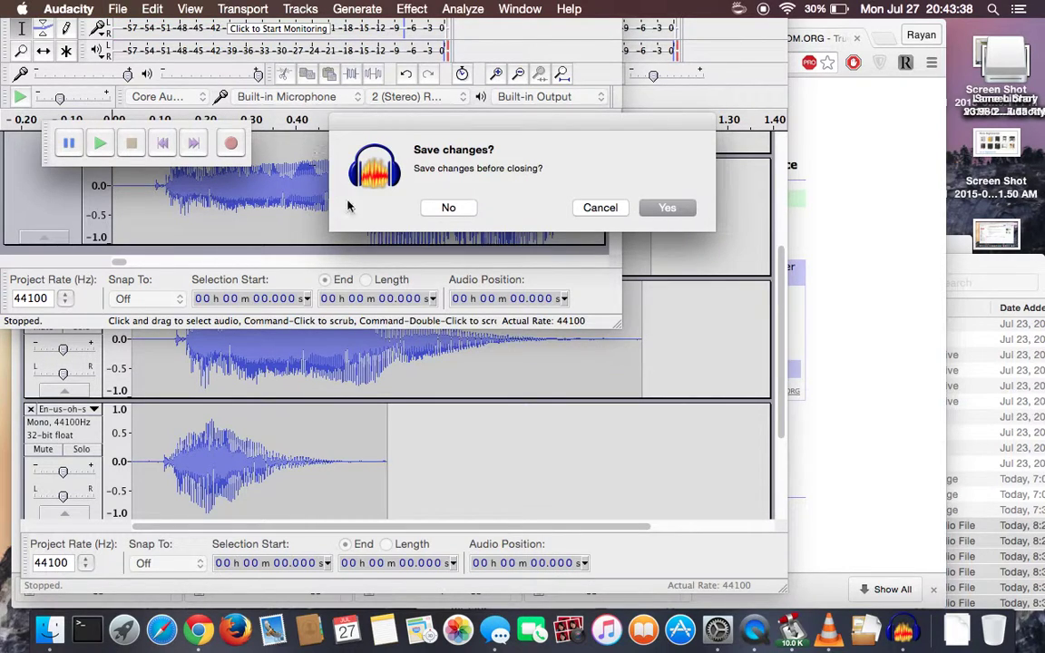
{"action": "left_click", "coordinate": [617, 212]}
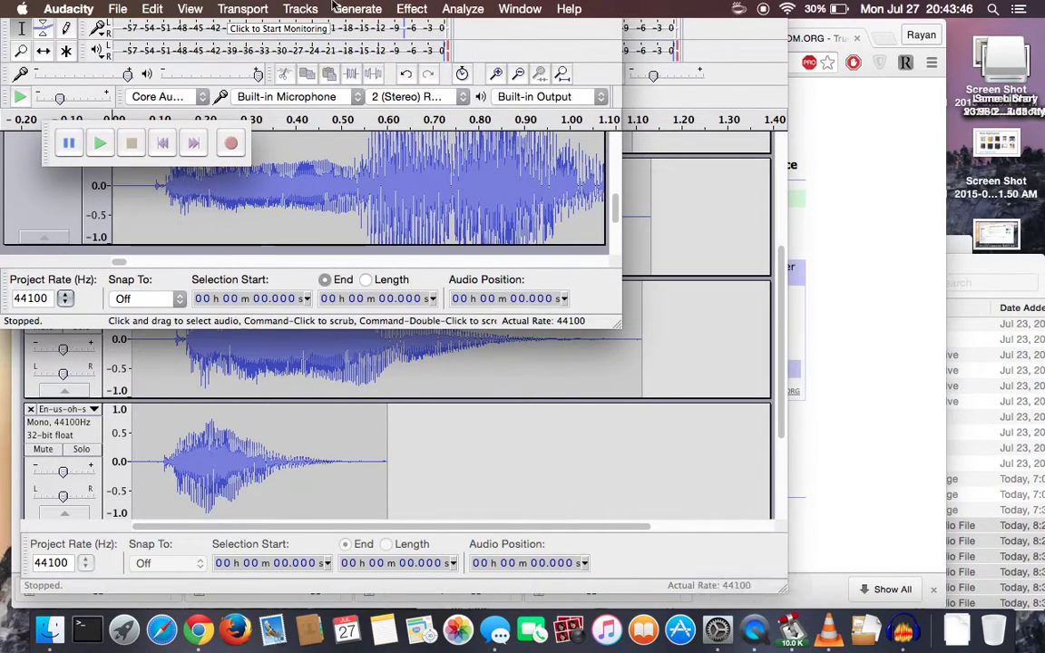
Minimize the Mix project's window and restore it
{"action": "left_click", "coordinate": [463, 8]}
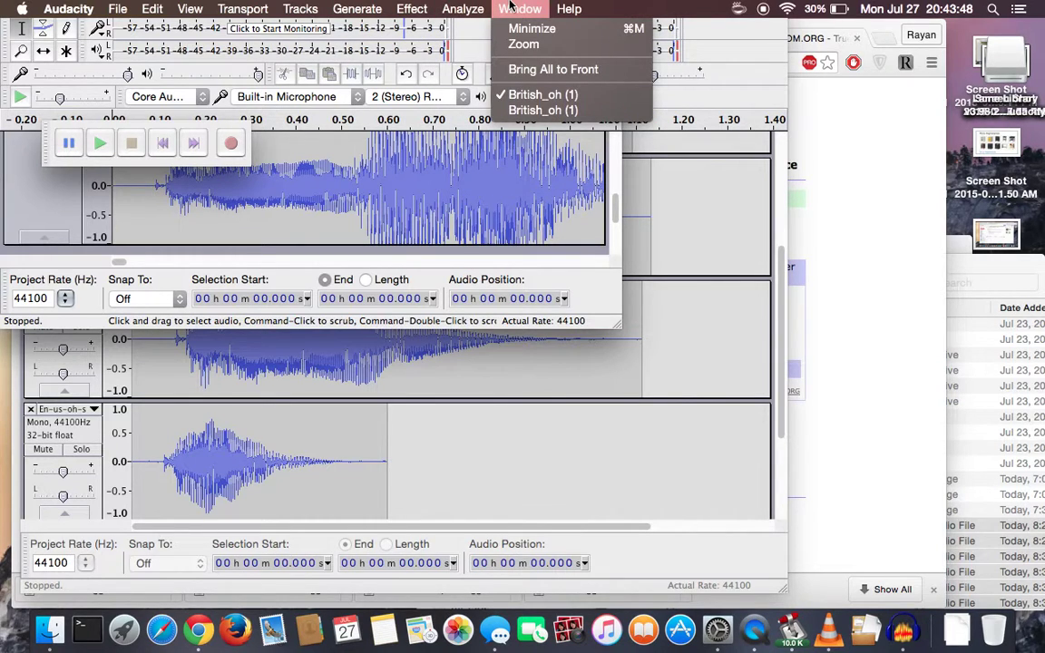
{"action": "left_click", "coordinate": [531, 28]}
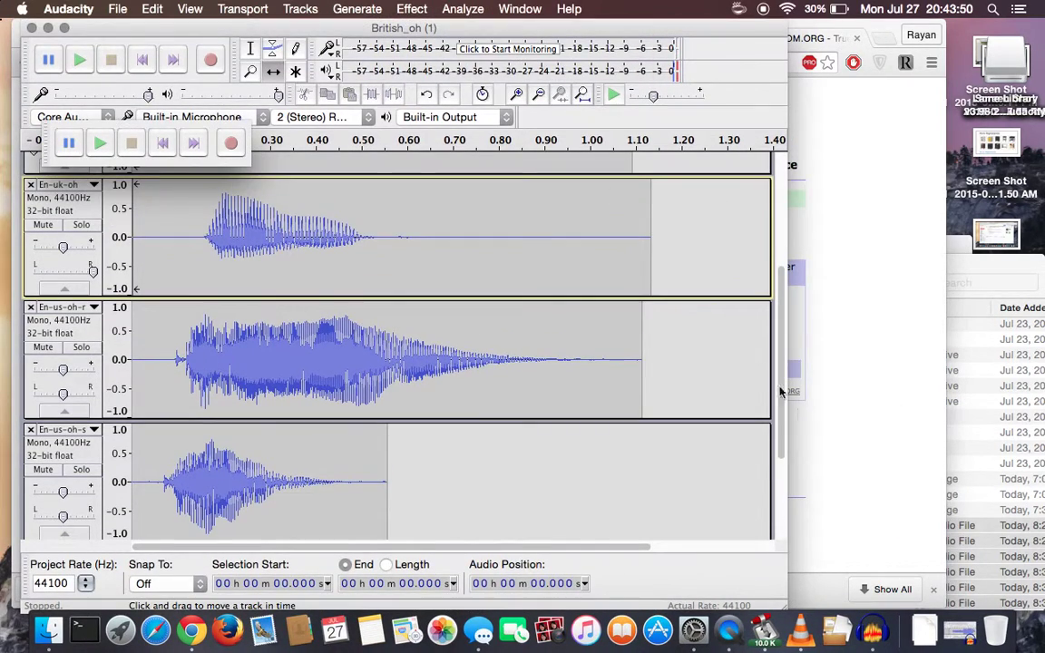
{"action": "left_click", "coordinate": [962, 630]}
Move the Mix project's window clear of the screen edge and redock the floating transport toolbar in it
{"action": "left_click_drag", "start_coordinate": [368, 38], "coordinate": [540, 186]}
{"action": "left_click_drag", "start_coordinate": [47, 133], "coordinate": [190, 200]}
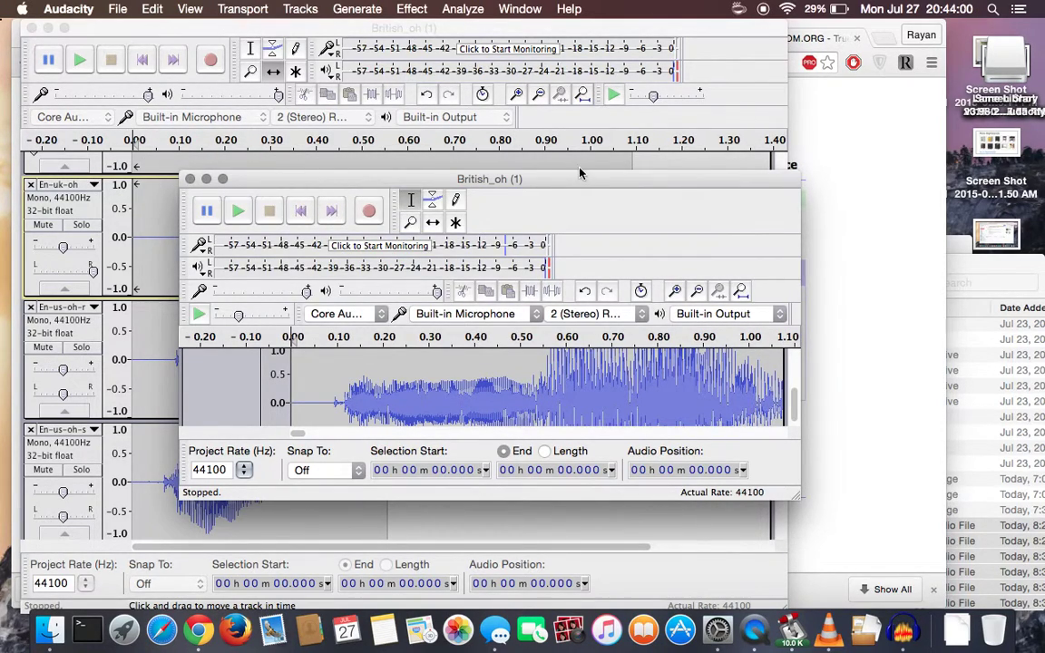
{"action": "left_click_drag", "start_coordinate": [547, 179], "coordinate": [442, 83]}
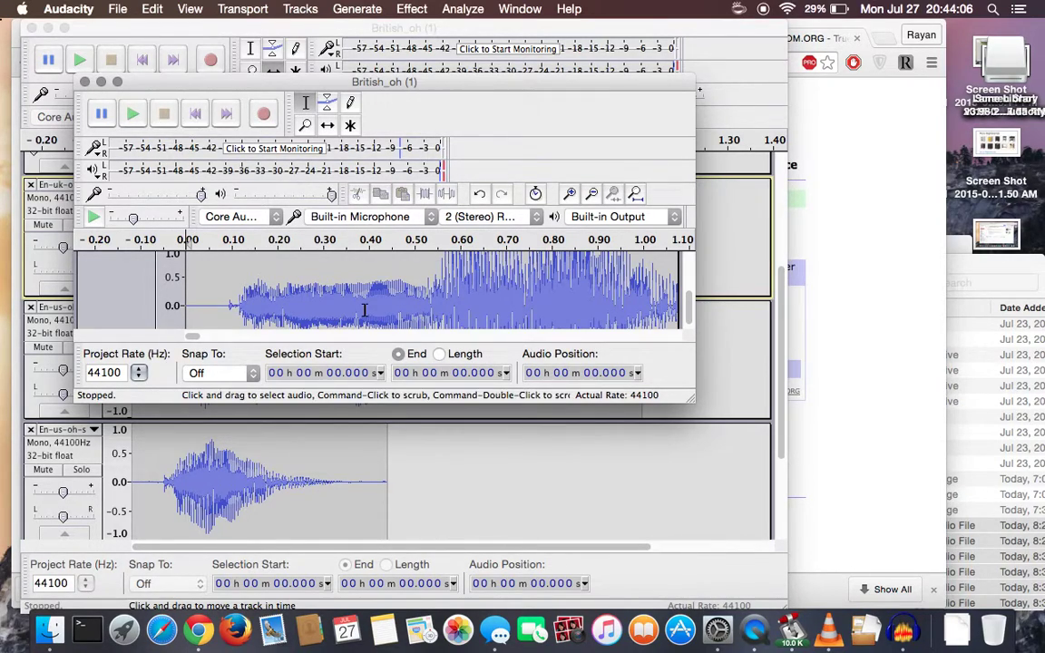
{"action": "scroll", "coordinate": [364, 310], "scroll_direction": "down", "scroll_amount": 1}
{"action": "scroll", "coordinate": [364, 309], "scroll_direction": "up", "scroll_amount": 1}
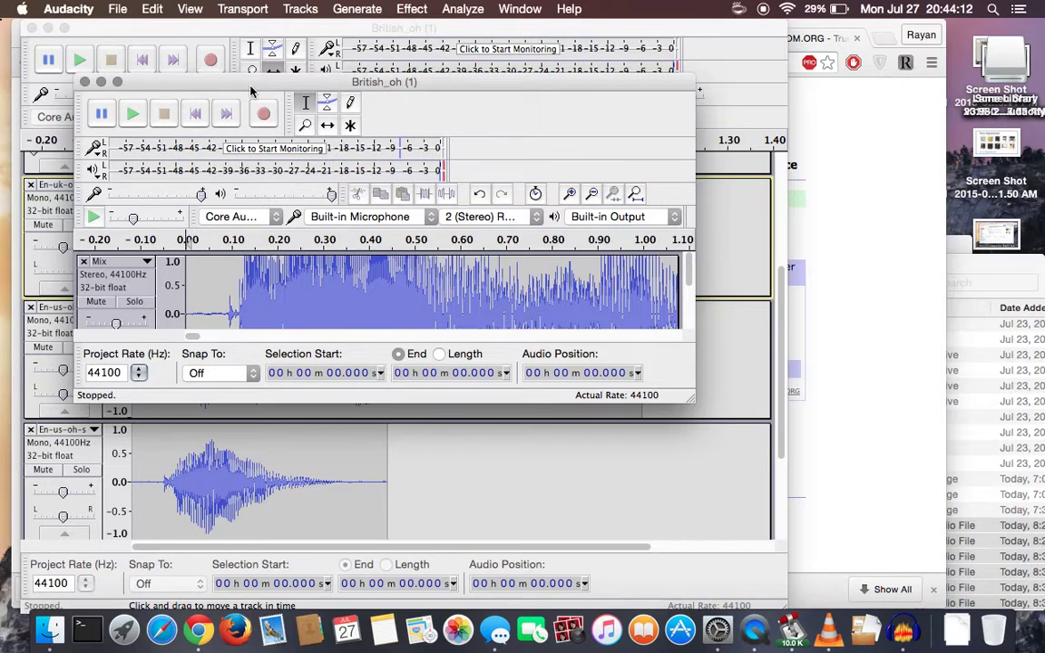
Save the rendered Mix project as an Audacity project named oh59 in the Downloads folder
{"action": "left_click_drag", "start_coordinate": [252, 90], "coordinate": [405, 116]}
{"action": "left_click", "coordinate": [152, 9]}
{"action": "mouse_move", "coordinate": [117, 9]}
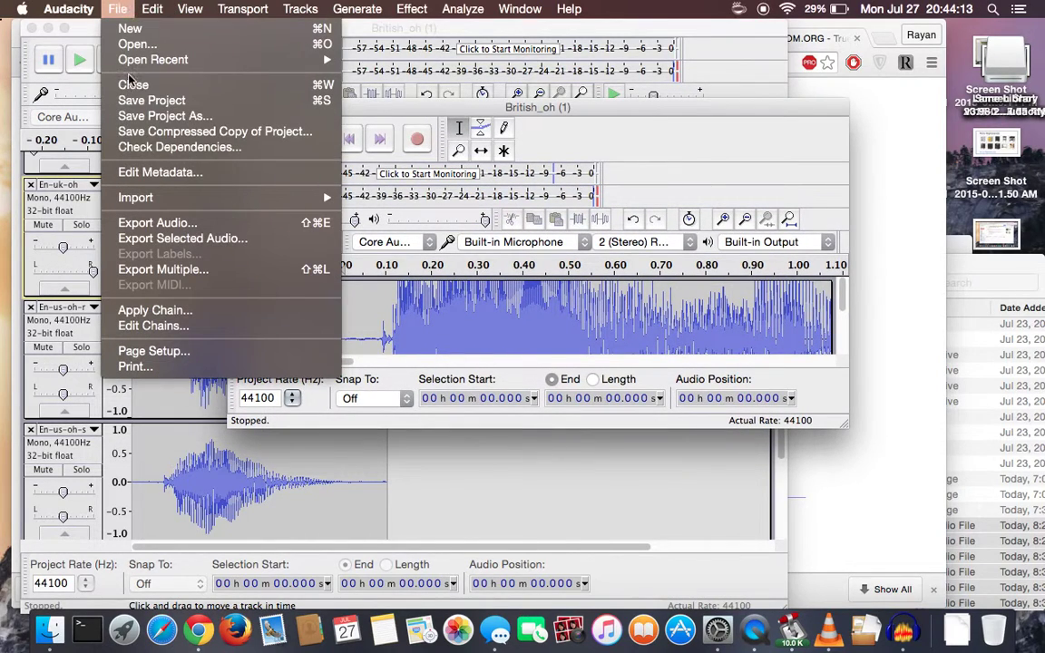
{"action": "left_click", "coordinate": [167, 118]}
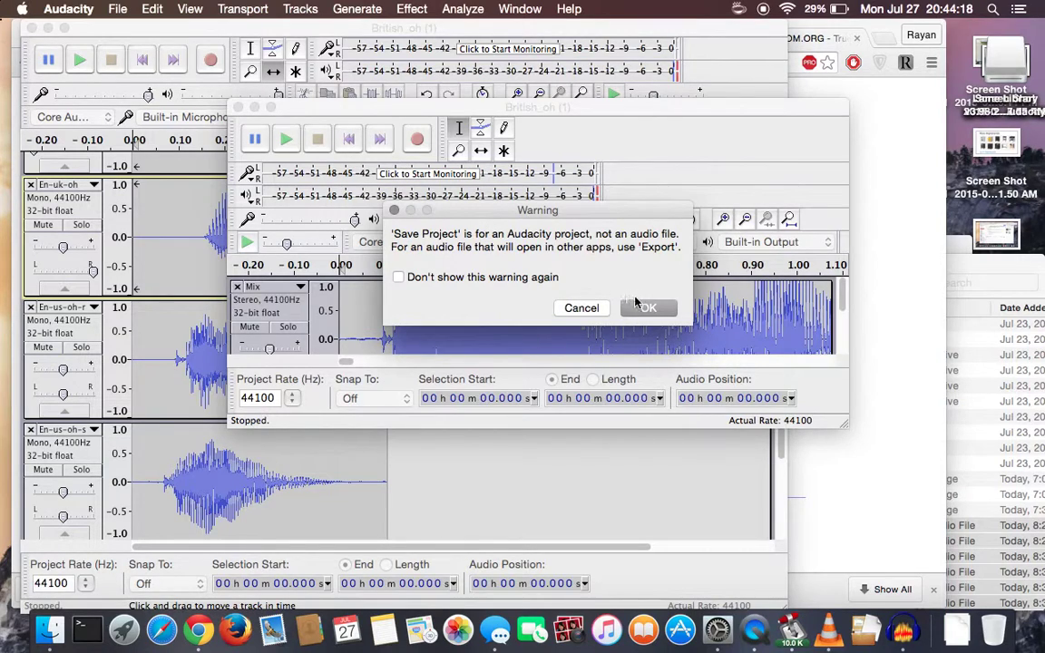
{"action": "left_click", "coordinate": [641, 308]}
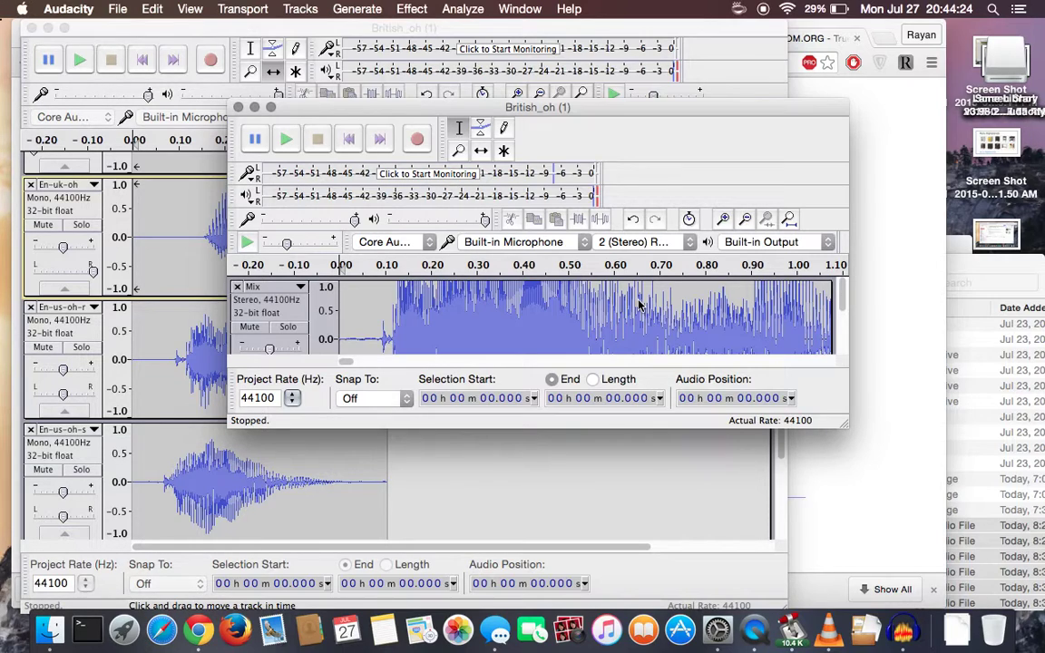
{"action": "key", "text": "super+s"}
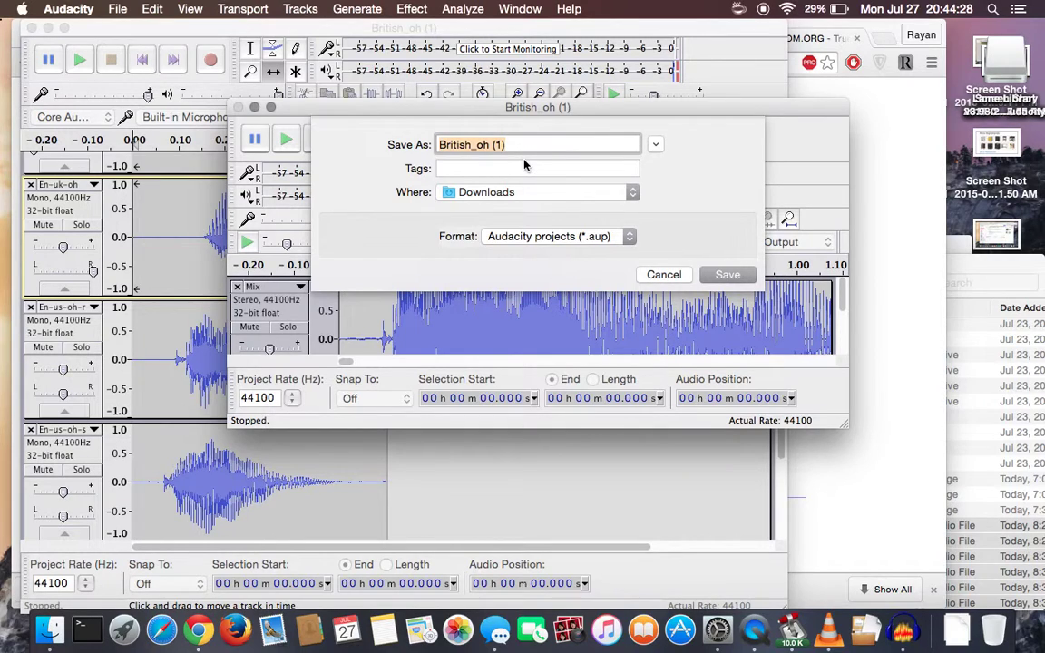
{"action": "type", "text": "oh"}
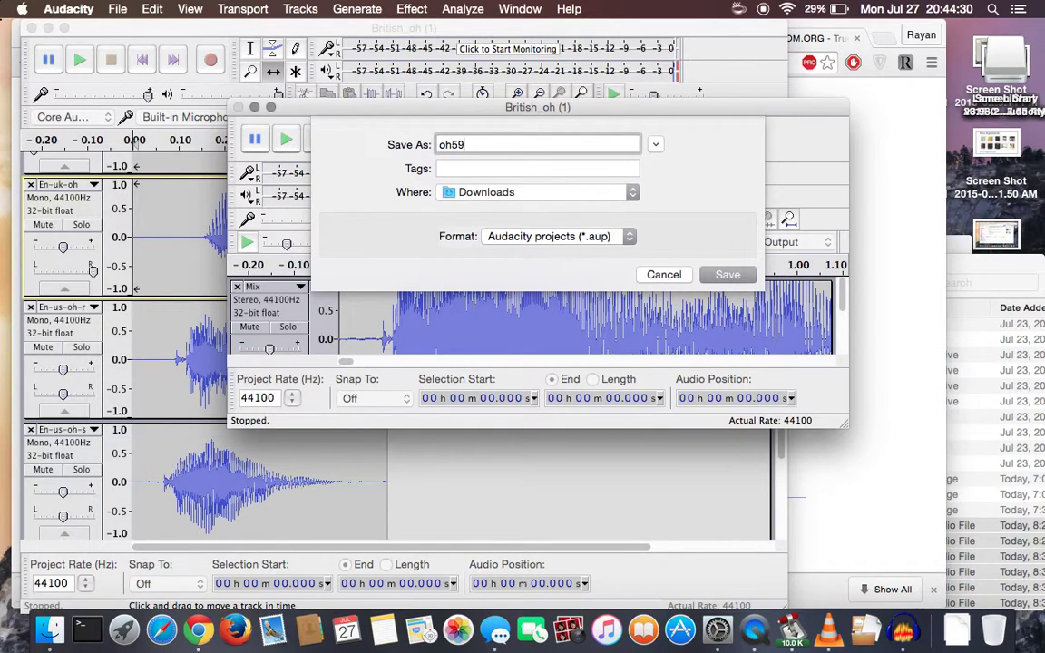
{"action": "type", "text": "59"}
{"action": "key", "text": "Return"}
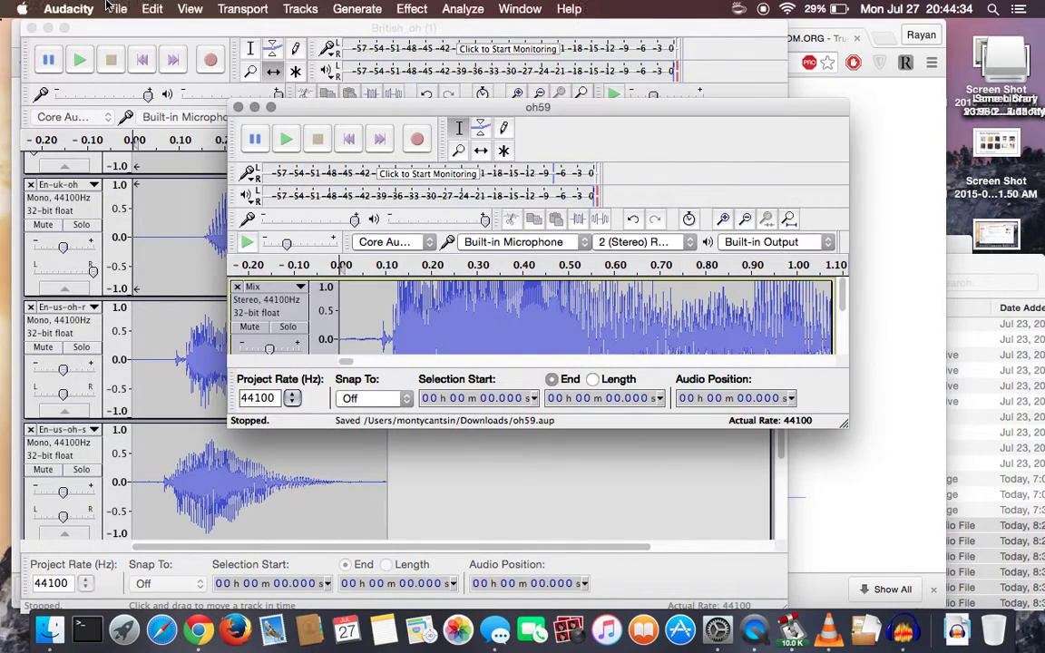
Save the oh59 project again into the vid folder's sound subfolder, turning off the save-project warning
{"action": "left_click", "coordinate": [111, 8]}
{"action": "left_click", "coordinate": [152, 123]}
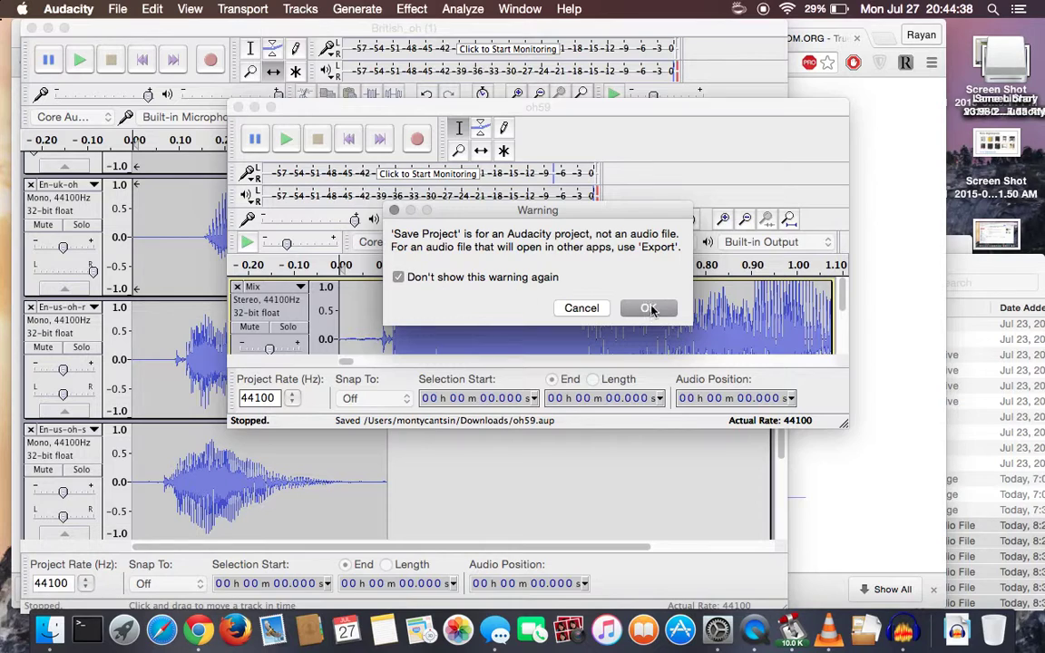
{"action": "left_click", "coordinate": [651, 309]}
{"action": "left_click", "coordinate": [504, 192]}
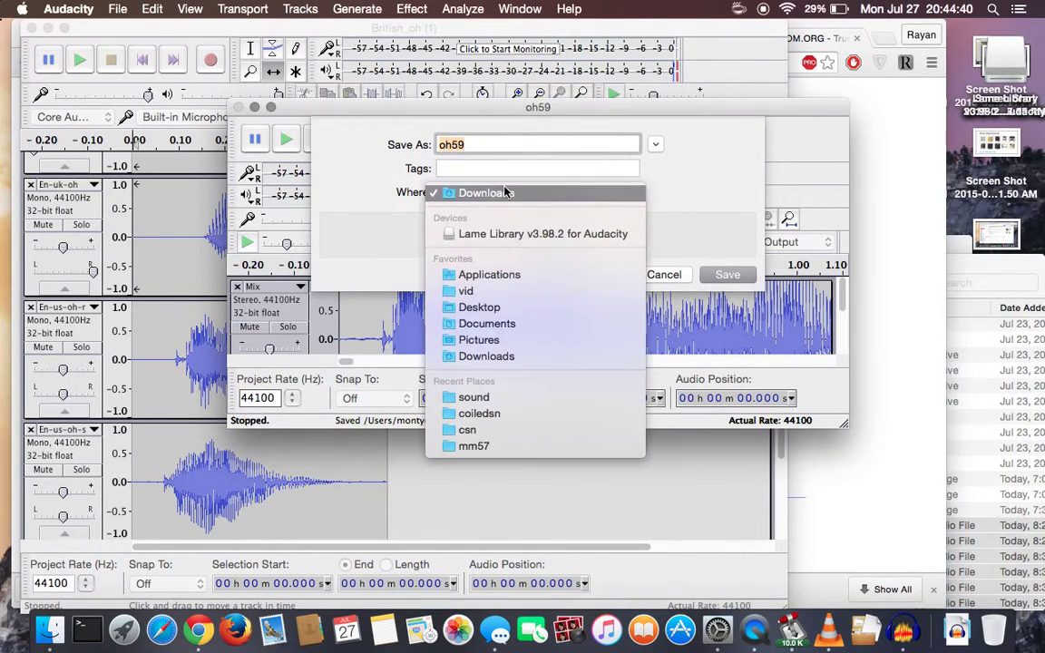
{"action": "left_click", "coordinate": [504, 291]}
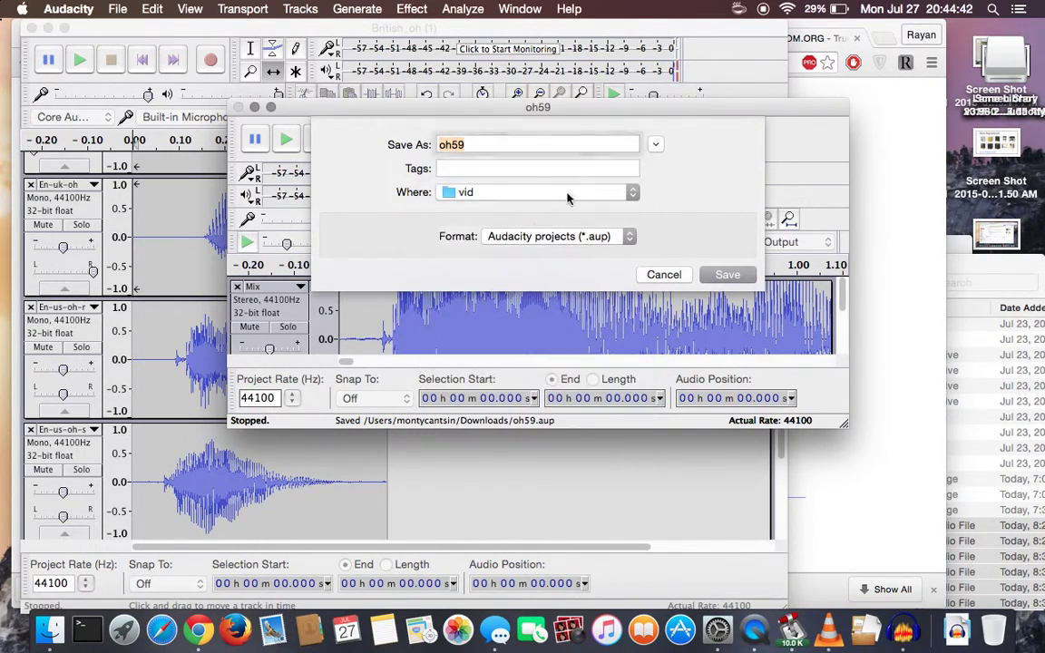
{"action": "left_click", "coordinate": [656, 145]}
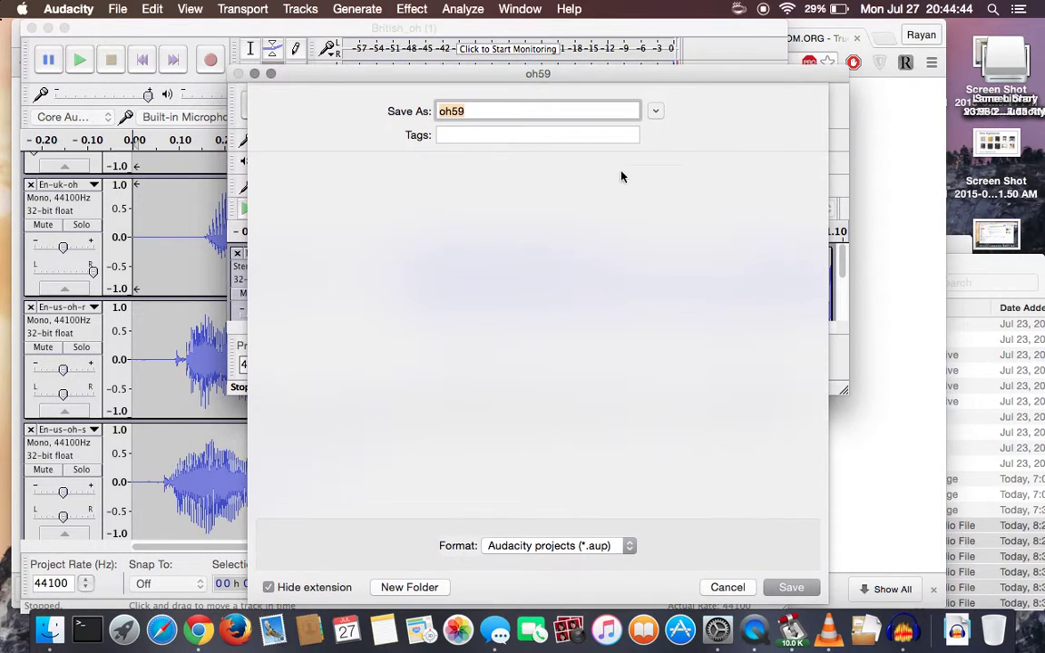
{"action": "left_click", "coordinate": [451, 260]}
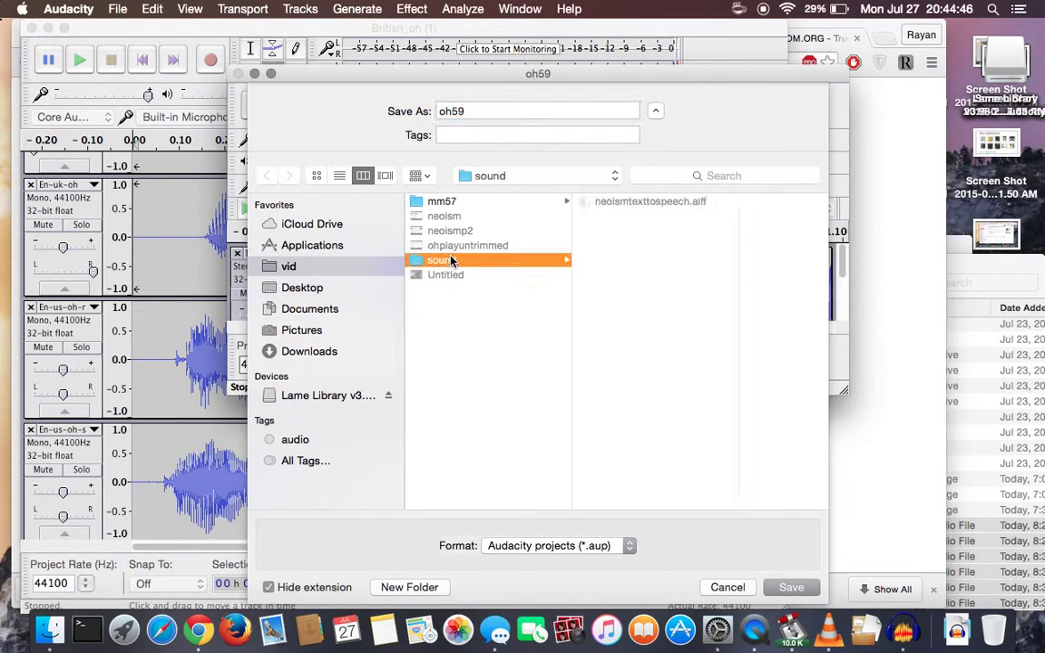
{"action": "left_click", "coordinate": [788, 588]}
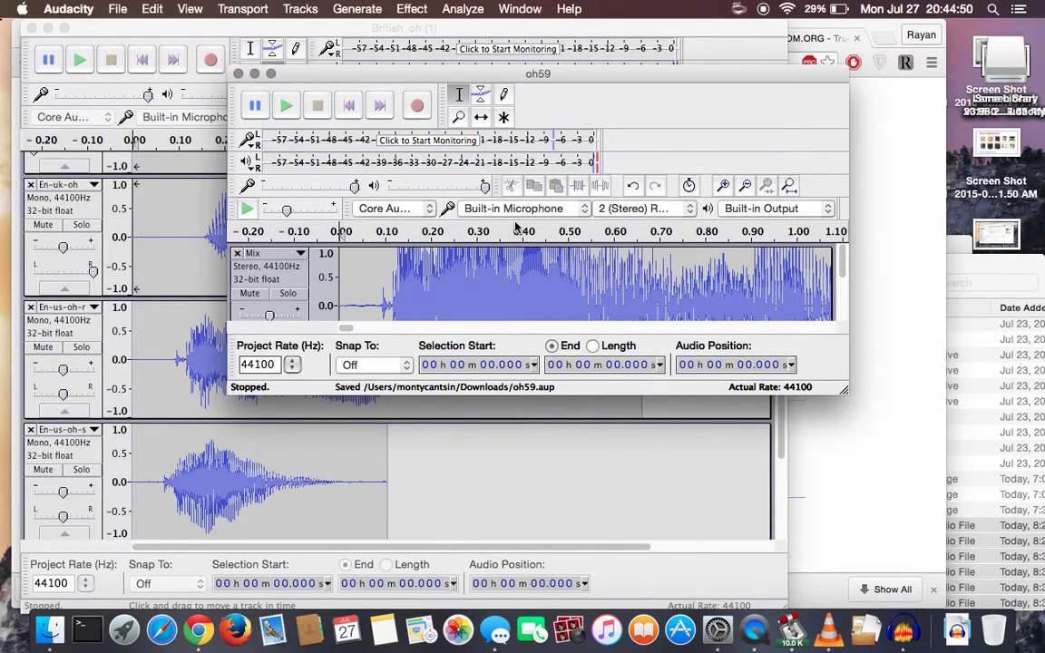
In the second project, shift En-uk-oh about 0.15 s earlier, En-us-oh-r about 0.2 s later, En-us-oh-s slightly earlier and Nl-oh about 0.1 s later
{"action": "left_click", "coordinate": [305, 439]}
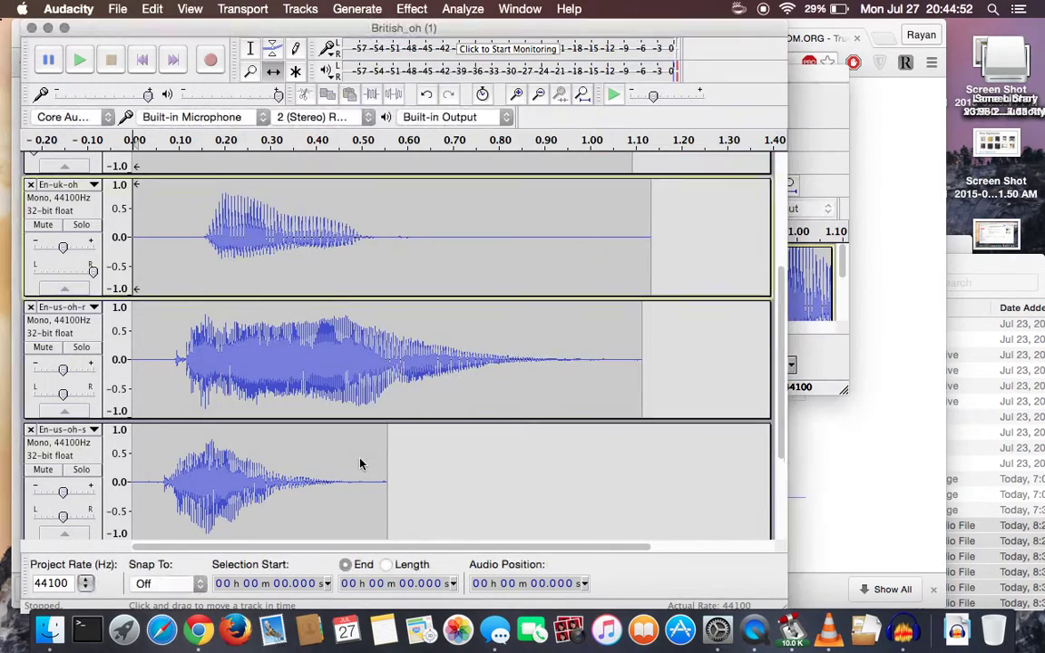
{"action": "scroll", "coordinate": [361, 462], "scroll_direction": "down", "scroll_amount": 1}
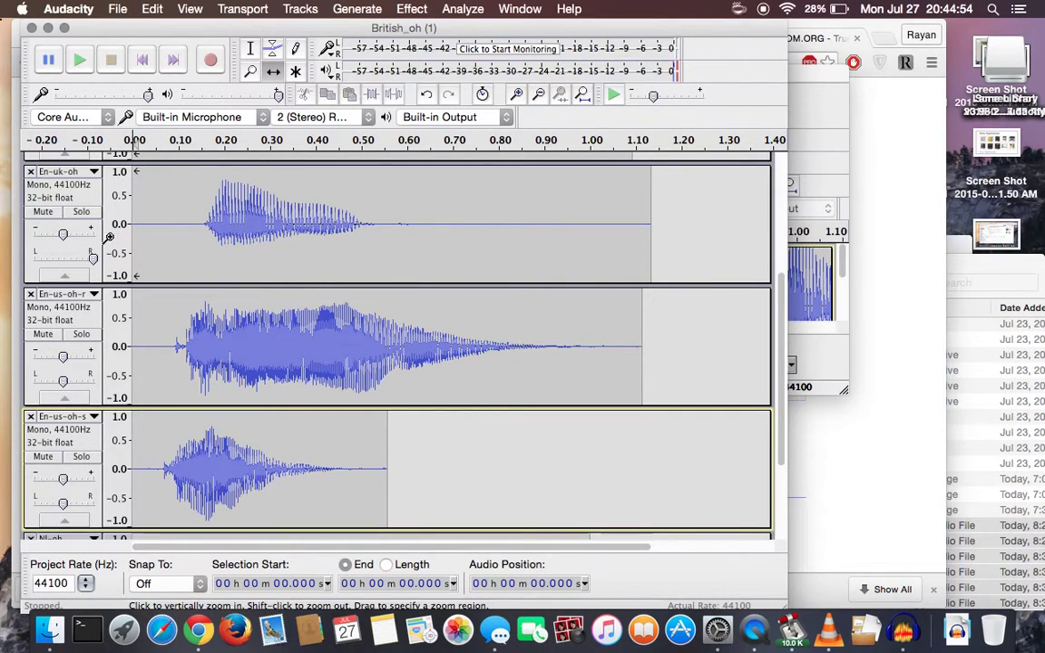
{"action": "left_click", "coordinate": [215, 198]}
{"action": "left_click_drag", "start_coordinate": [214, 199], "coordinate": [145, 200]}
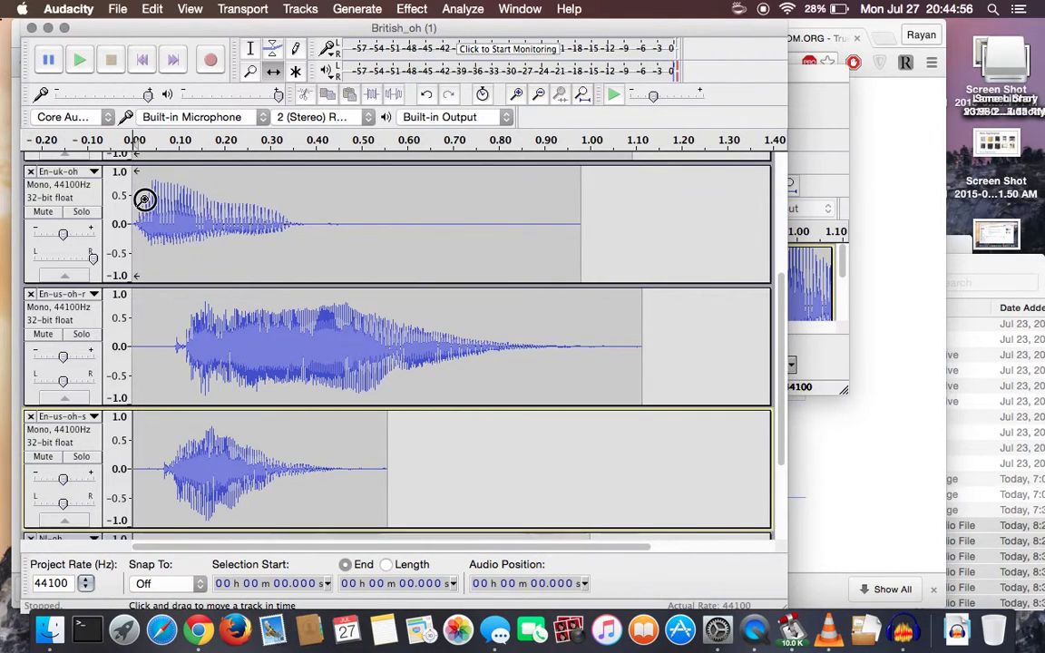
{"action": "left_click_drag", "start_coordinate": [242, 340], "coordinate": [361, 345]}
{"action": "left_click_drag", "start_coordinate": [286, 467], "coordinate": [275, 467]}
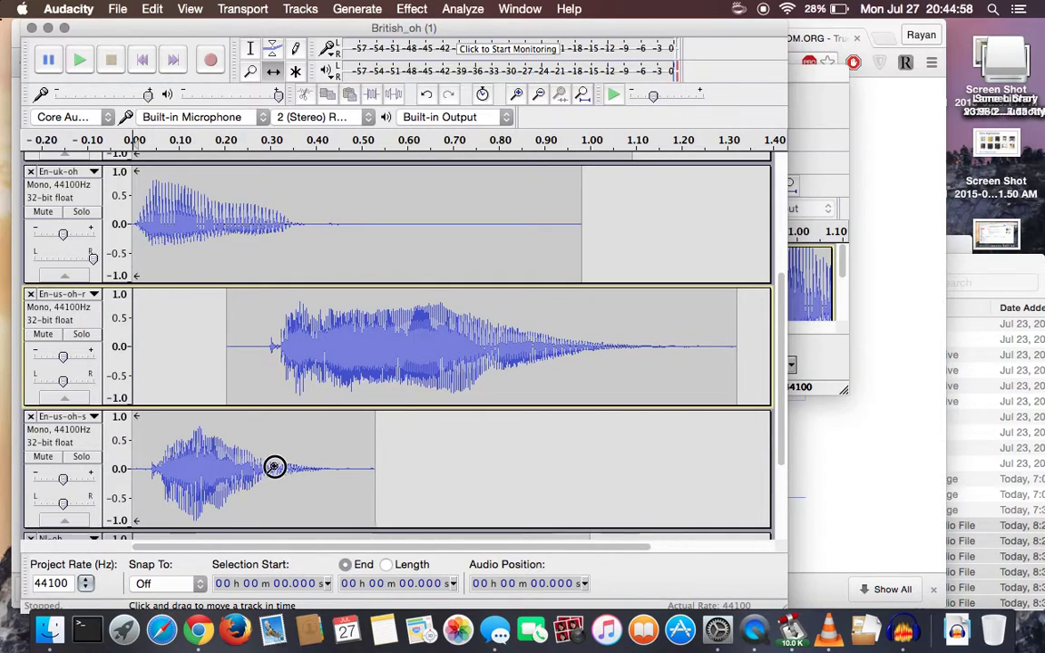
{"action": "scroll", "coordinate": [359, 430], "scroll_direction": "down", "scroll_amount": 5}
{"action": "left_click_drag", "start_coordinate": [338, 466], "coordinate": [448, 459]}
{"action": "scroll", "coordinate": [381, 399], "scroll_direction": "up", "scroll_amount": 5}
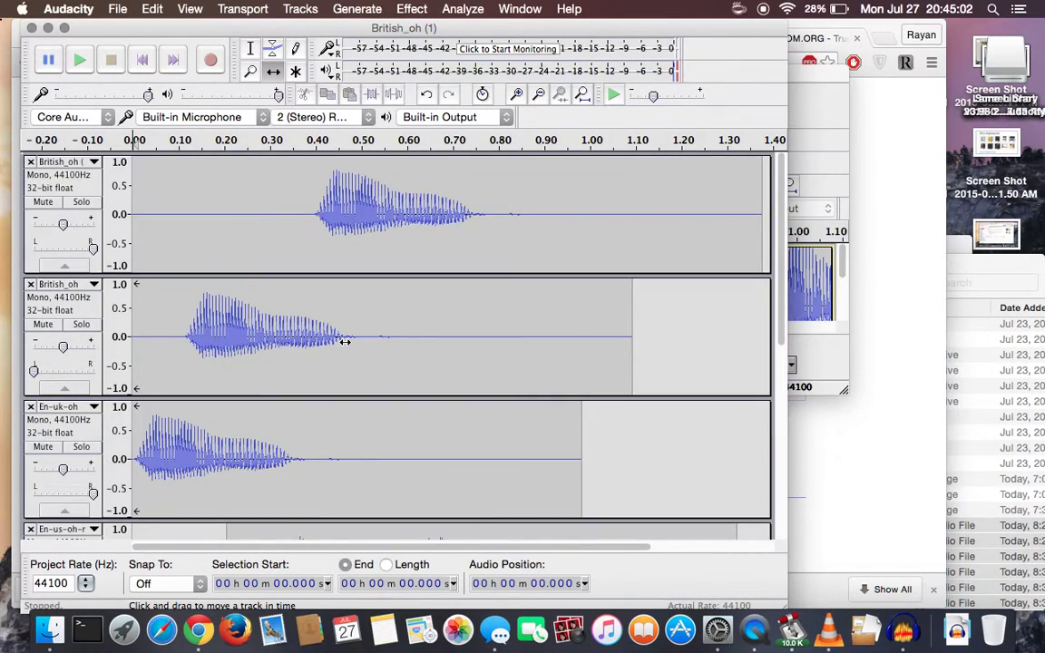
{"action": "key", "text": "space"}
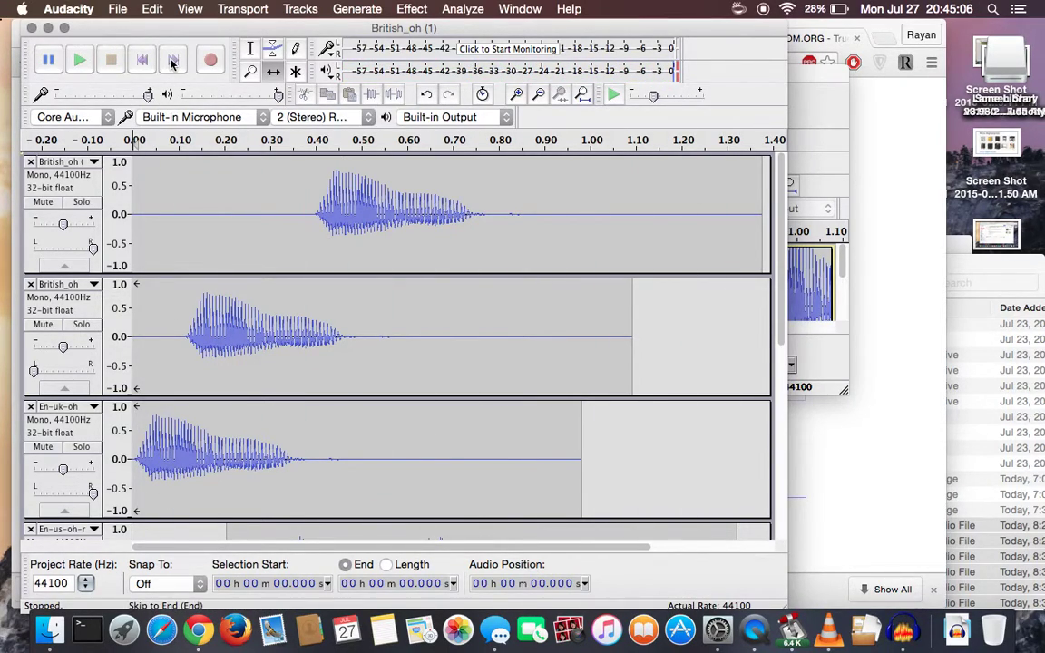
Mix and render all tracks to a new track, and mix and render the selected originals into another stereo track
{"action": "key", "text": "super+a"}
{"action": "left_click", "coordinate": [301, 8]}
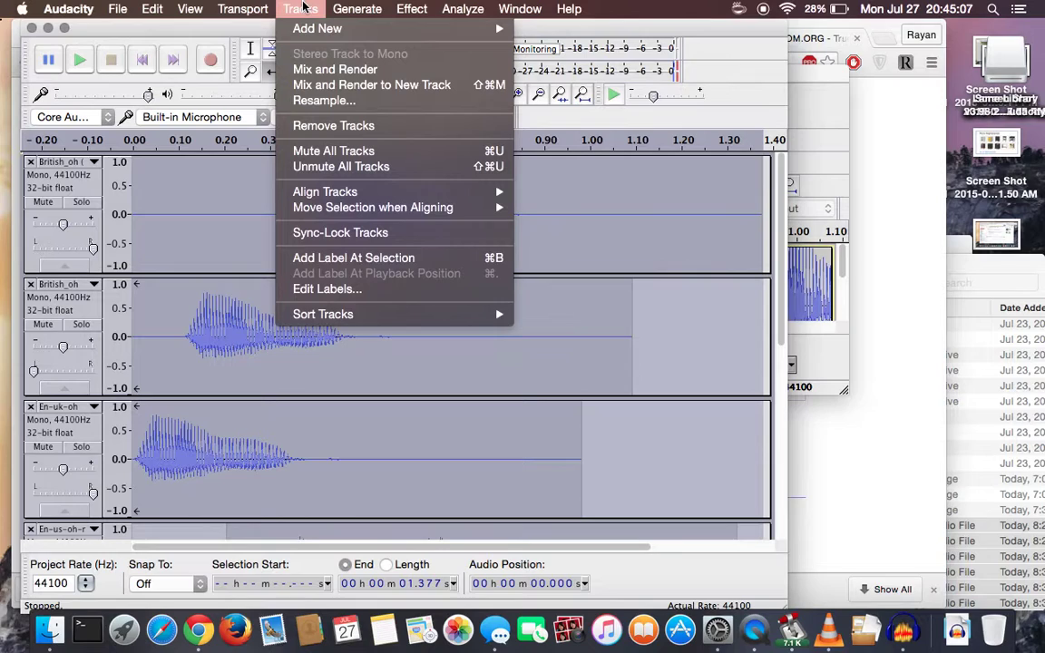
{"action": "left_click", "coordinate": [309, 84]}
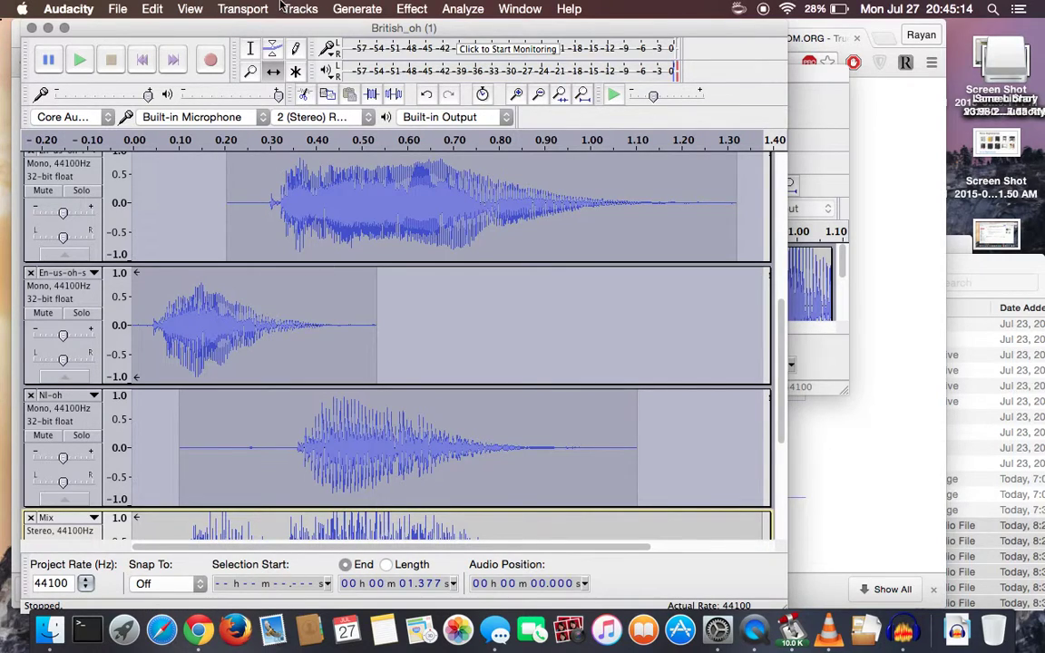
{"action": "left_click", "coordinate": [283, 8]}
{"action": "left_click", "coordinate": [311, 70]}
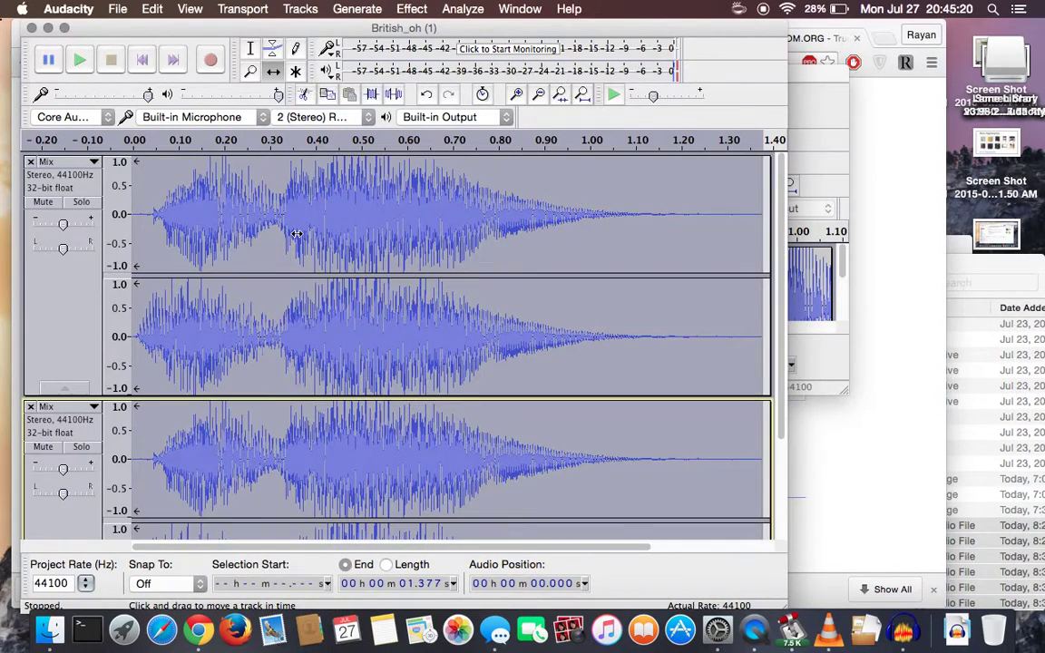
Mix and render the two stereo Mix tracks into one and play the result
{"action": "left_click", "coordinate": [242, 9]}
{"action": "mouse_move", "coordinate": [300, 8]}
{"action": "left_click", "coordinate": [326, 70]}
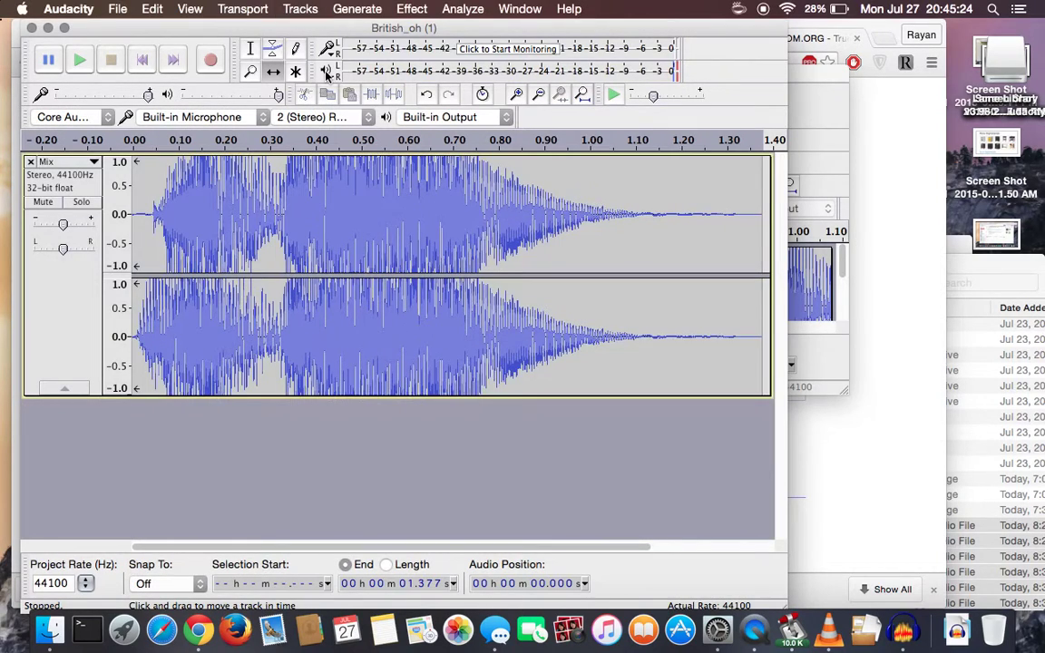
{"action": "key", "text": "space"}
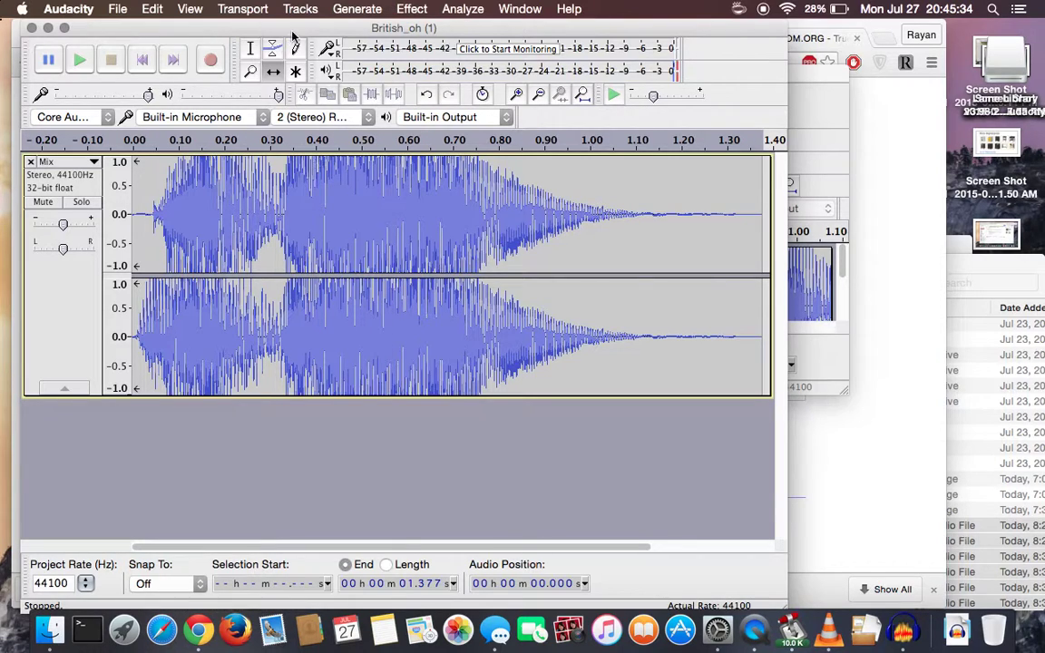
Generate a new random number from 1 to 100 on RANDOM.ORG in Chrome and repeat the selected mix 69 times in Audacity
{"action": "left_click", "coordinate": [357, 8]}
{"action": "mouse_move", "coordinate": [411, 8]}
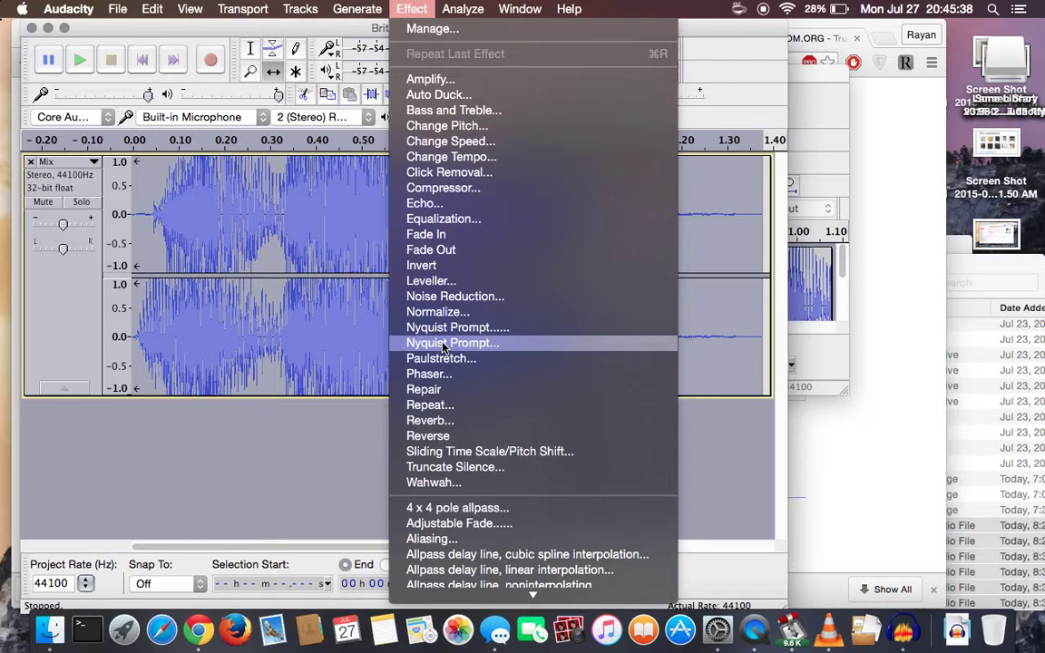
{"action": "left_click", "coordinate": [464, 405]}
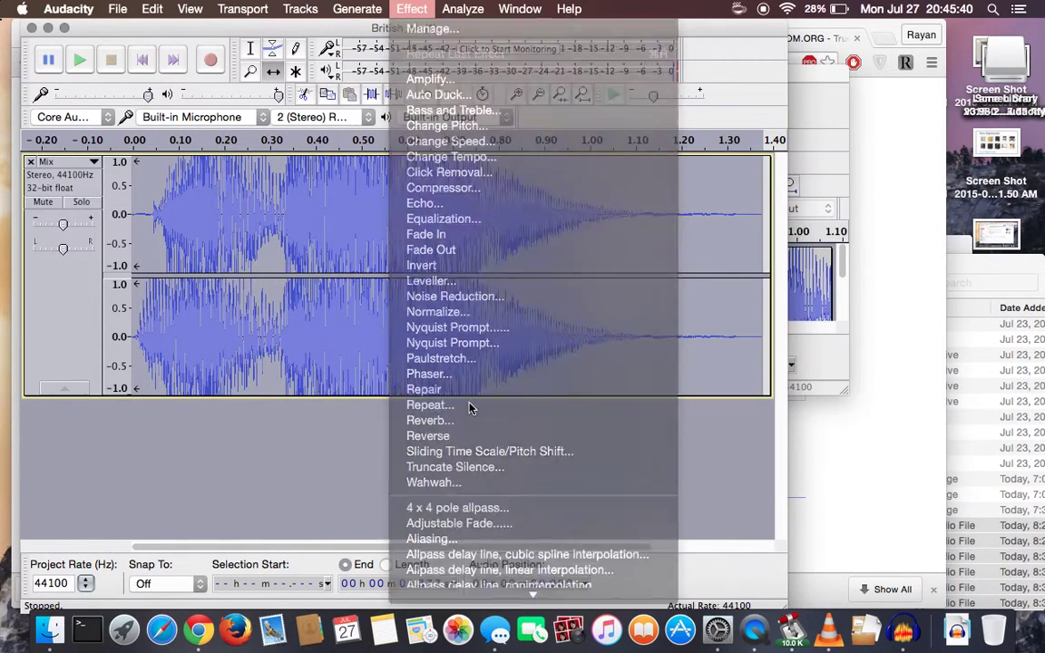
{"action": "key", "text": "super+Tab"}
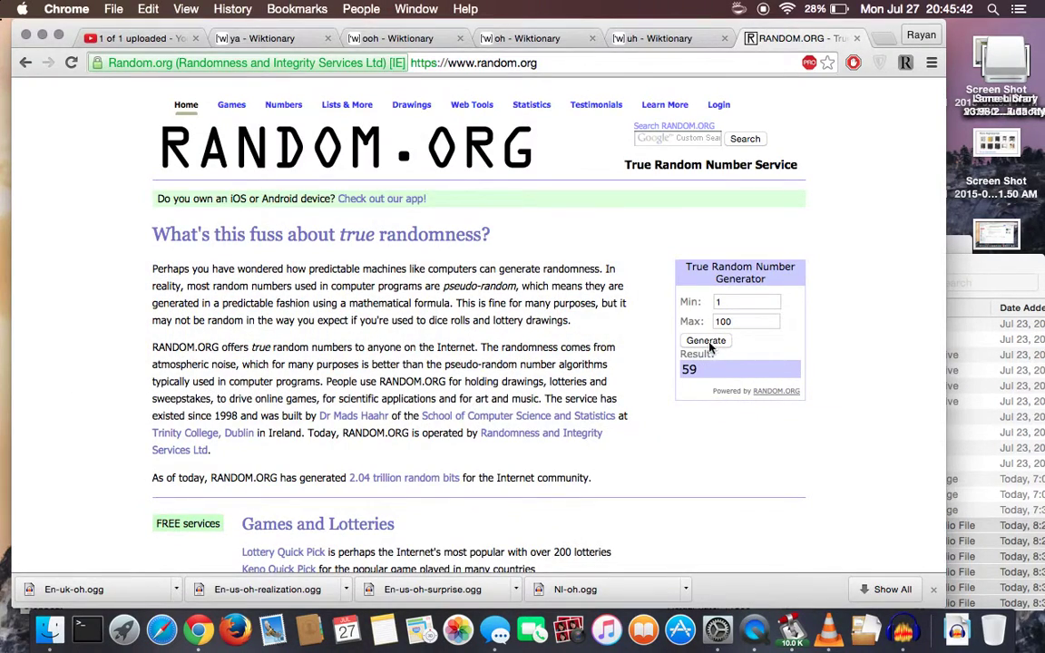
{"action": "left_click", "coordinate": [706, 341]}
{"action": "key", "text": "super+Tab"}
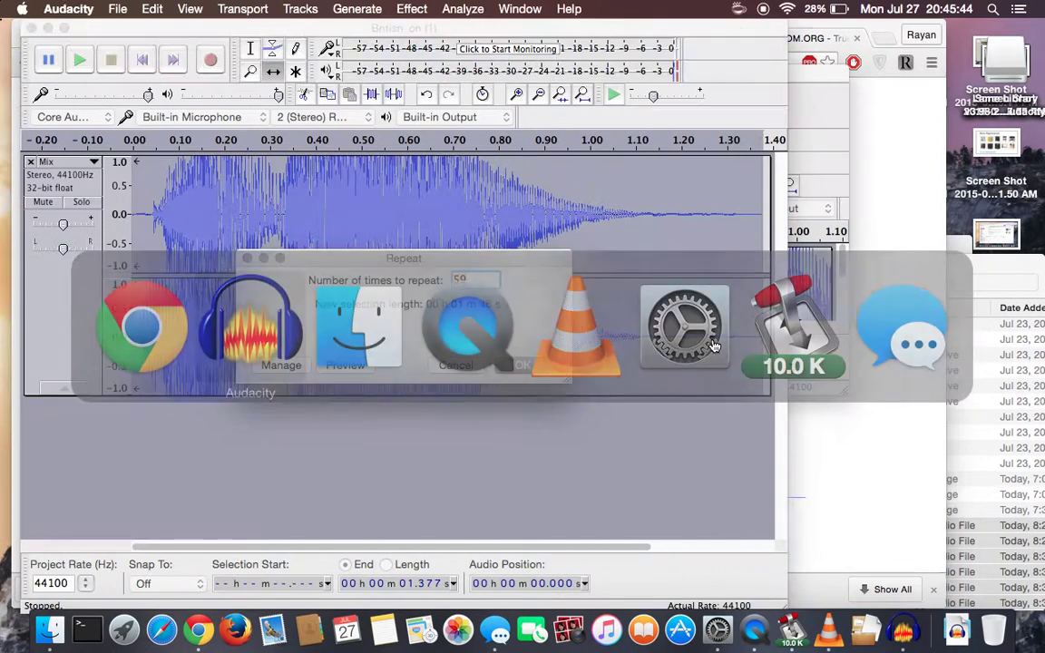
{"action": "type", "text": "69"}
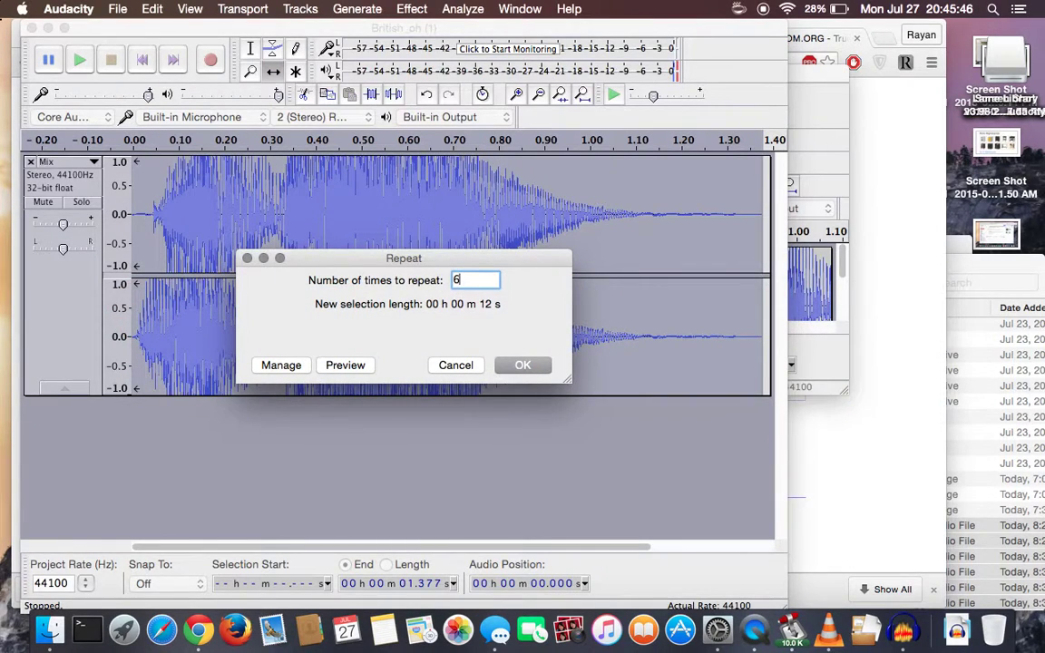
{"action": "left_click", "coordinate": [522, 366]}
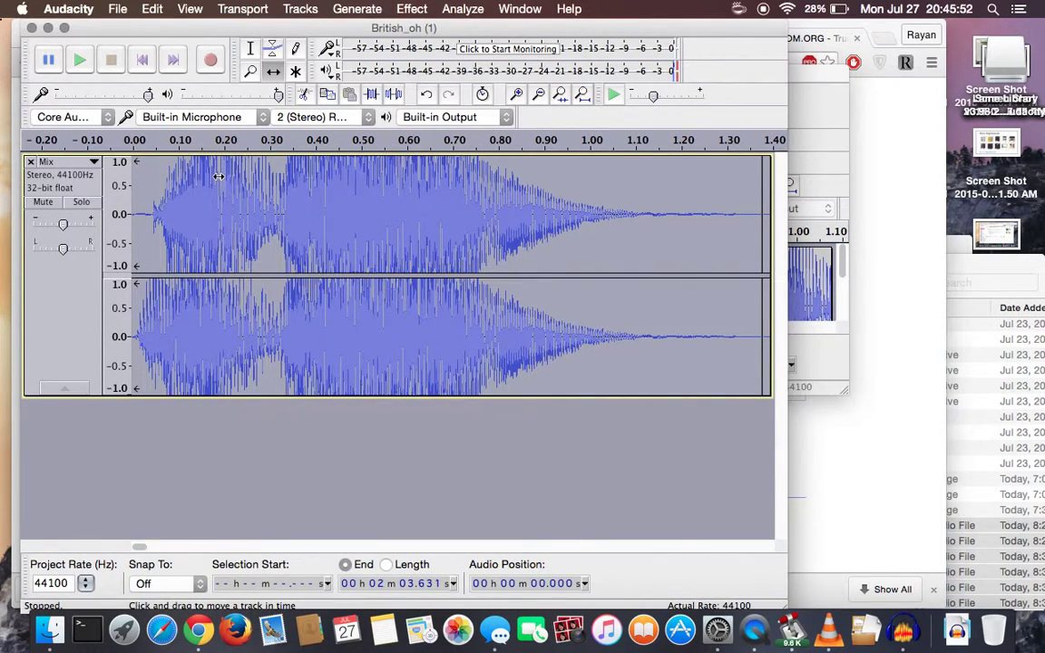
Close the second project without saving it and enlarge the oh59 project's window to full size
{"action": "left_click", "coordinate": [31, 29]}
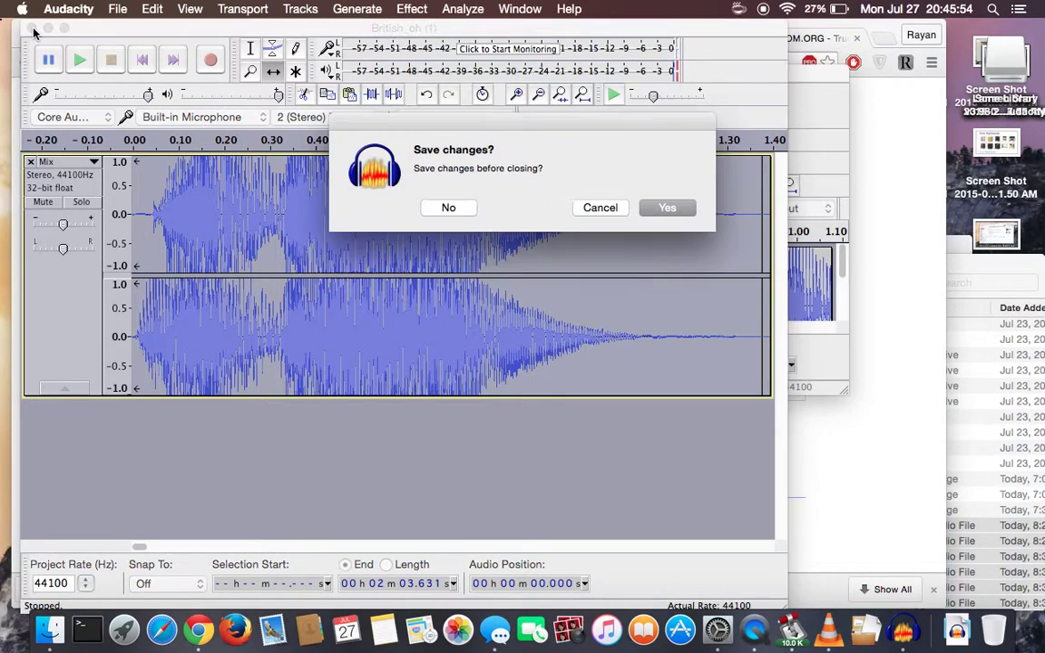
{"action": "left_click", "coordinate": [450, 207]}
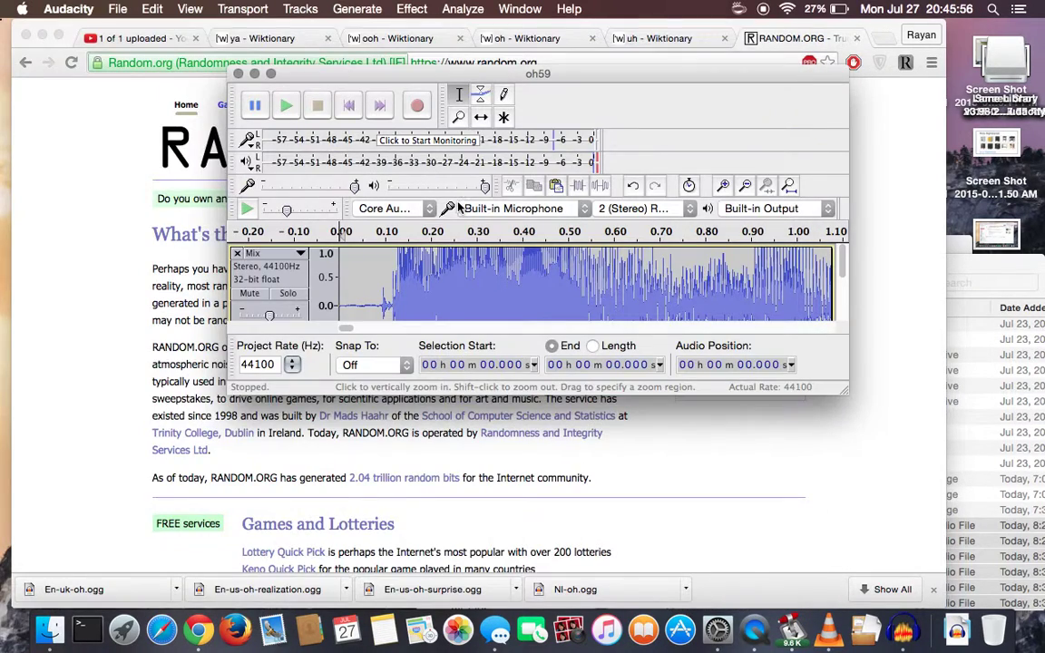
{"action": "left_click", "coordinate": [272, 73]}
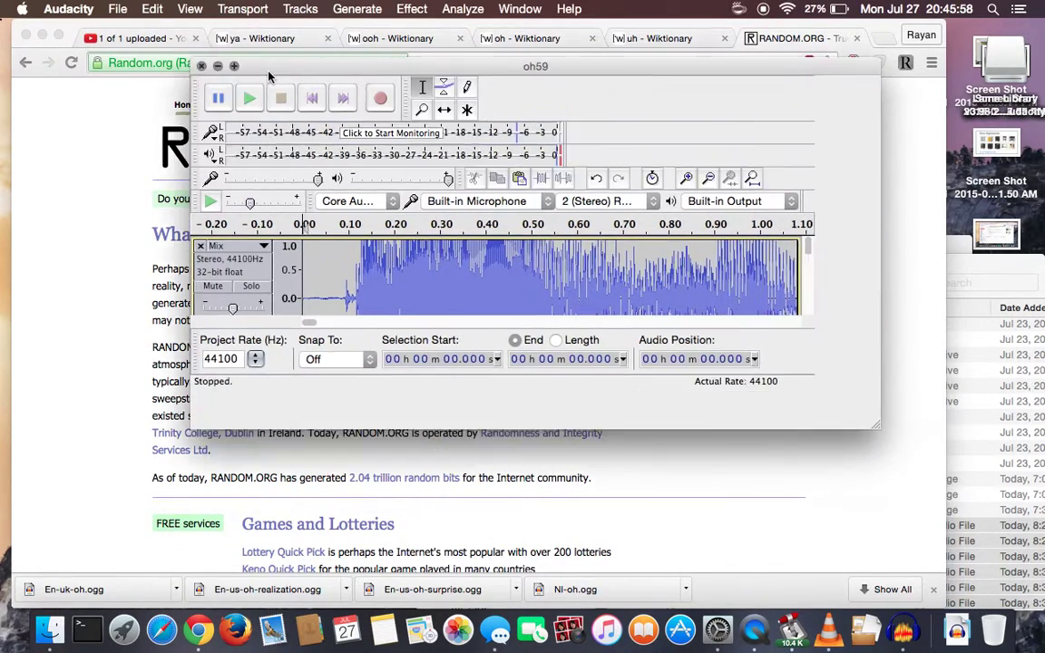
Paste the copied repeated mix into oh59 as a second stereo track and play the project from the start
{"action": "left_click", "coordinate": [121, 62]}
{"action": "left_click", "coordinate": [143, 400]}
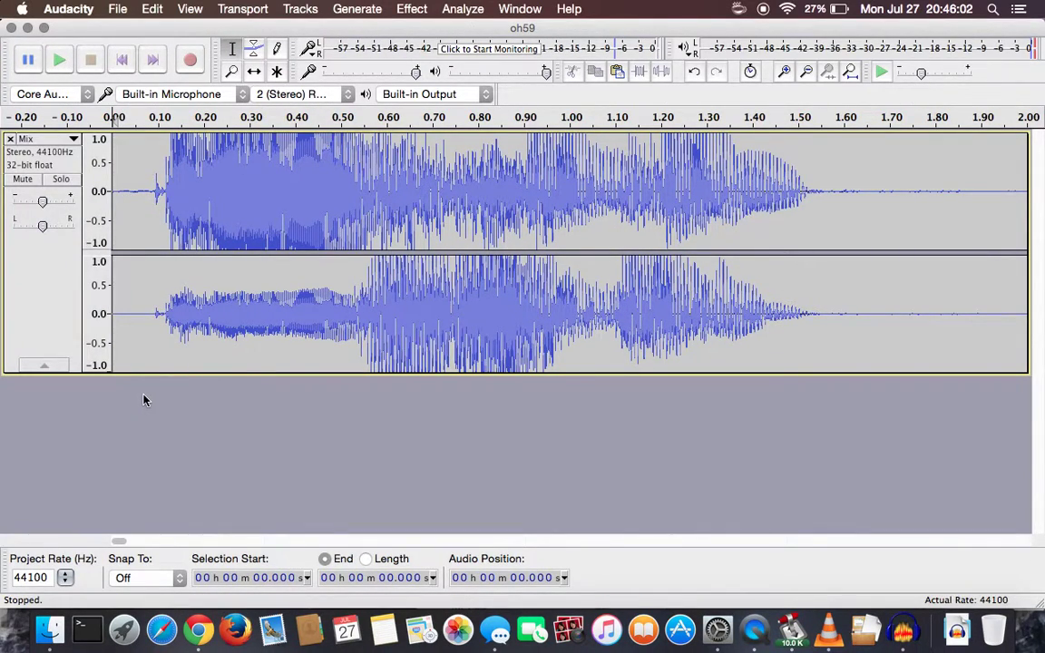
{"action": "key", "text": "super+v"}
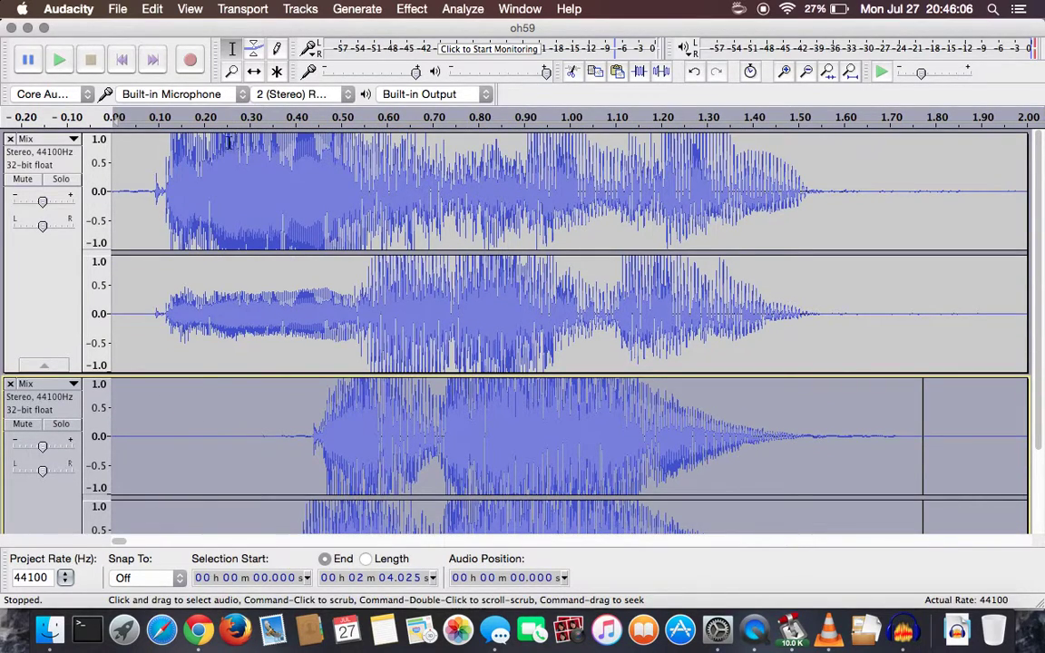
{"action": "left_click", "coordinate": [123, 61]}
{"action": "key", "text": "space"}
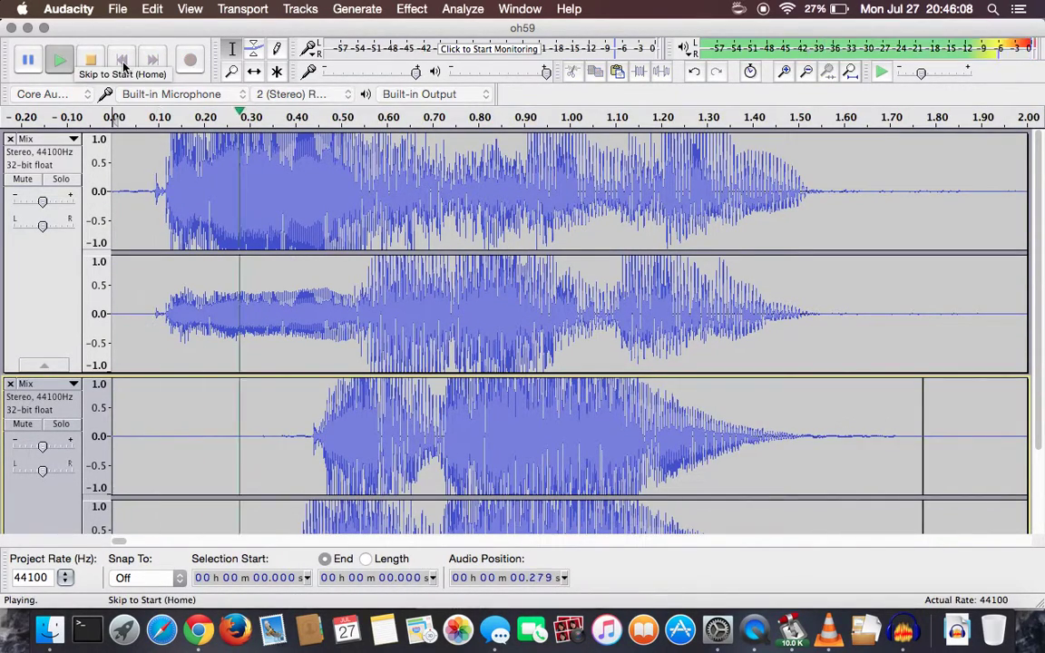
Lower the playback volume, then stop playback and return to the start of the oh59 project
{"action": "key", "text": "XF86AudioRaiseVolume"}
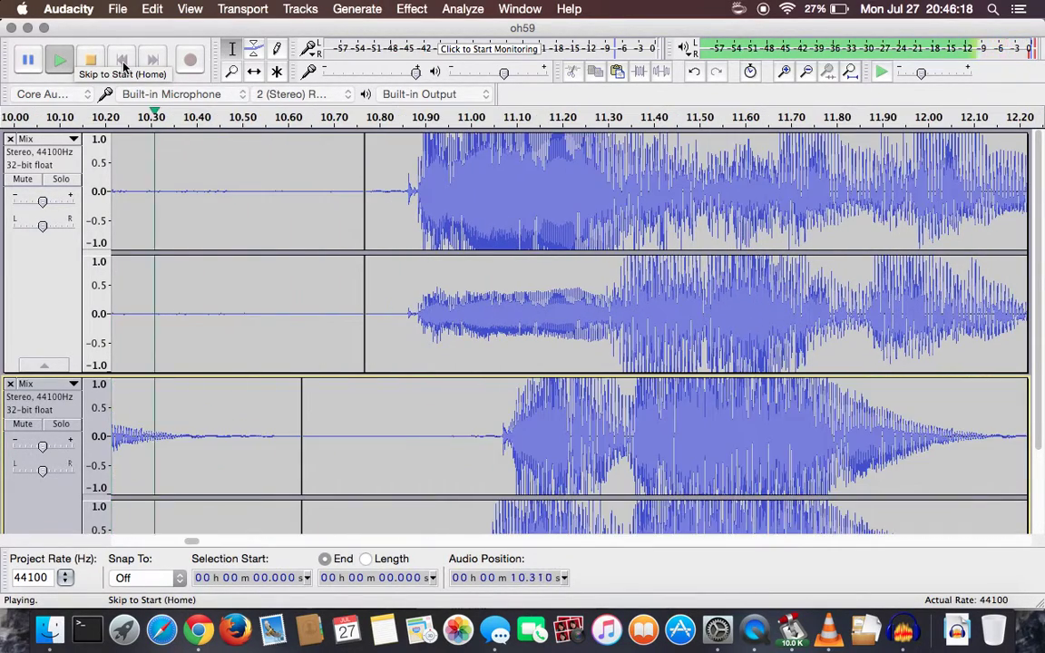
{"action": "left_click", "coordinate": [124, 61]}
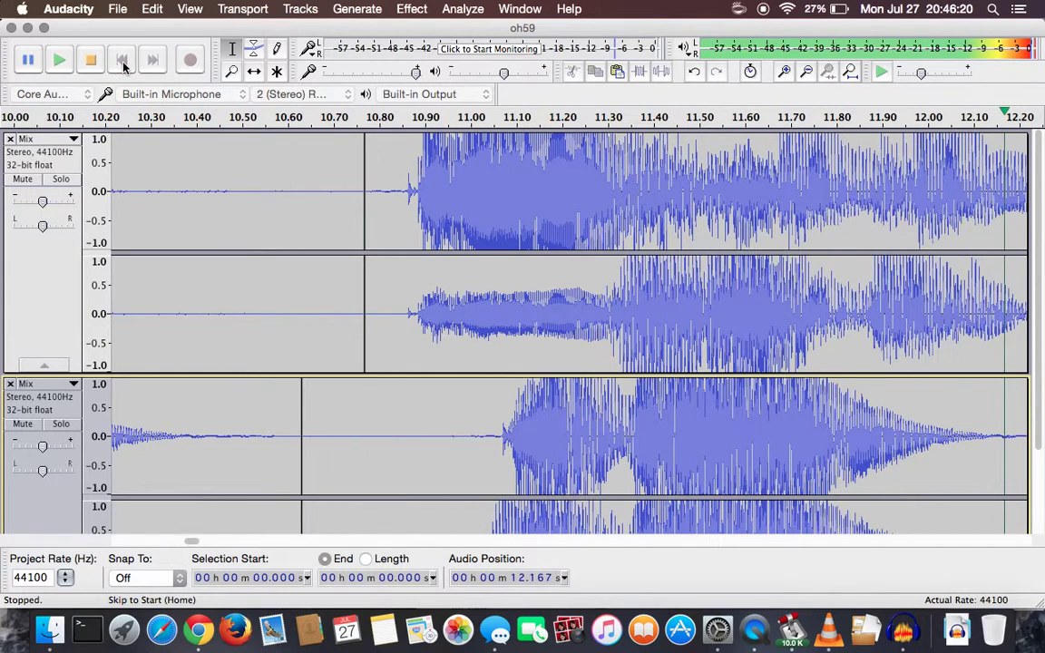
{"action": "left_click", "coordinate": [125, 61]}
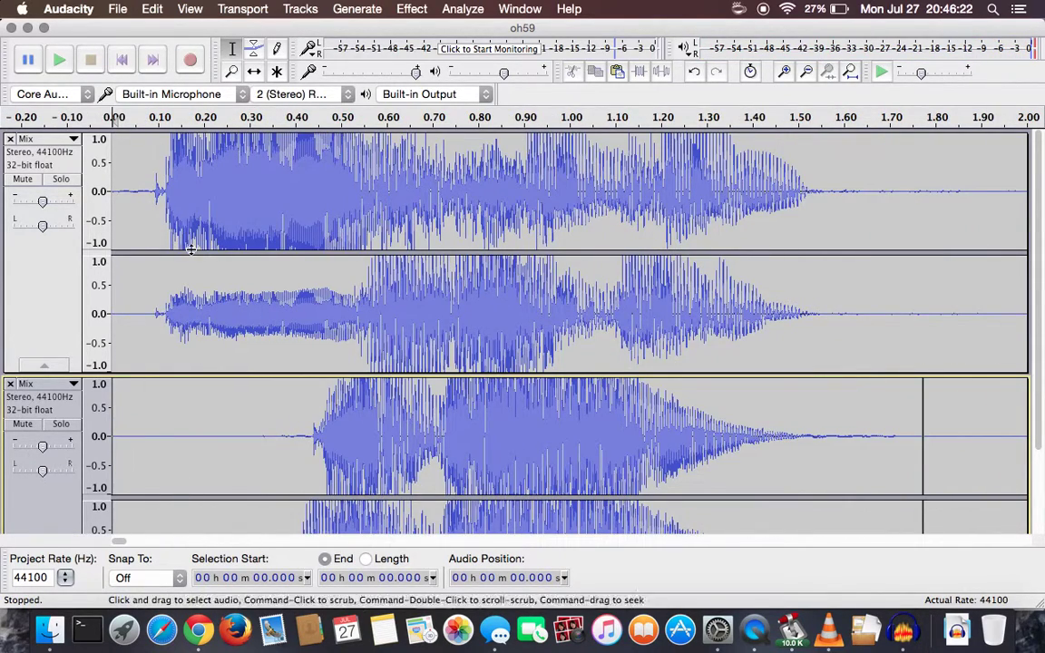
Reset the oh59 timeline to normal zoom with the second Mix track fully in view
{"action": "scroll", "coordinate": [192, 250], "scroll_direction": "down", "scroll_amount": 3}
{"action": "scroll", "coordinate": [191, 252], "scroll_direction": "down", "scroll_amount": 10}
{"action": "key", "text": "super+Tab"}
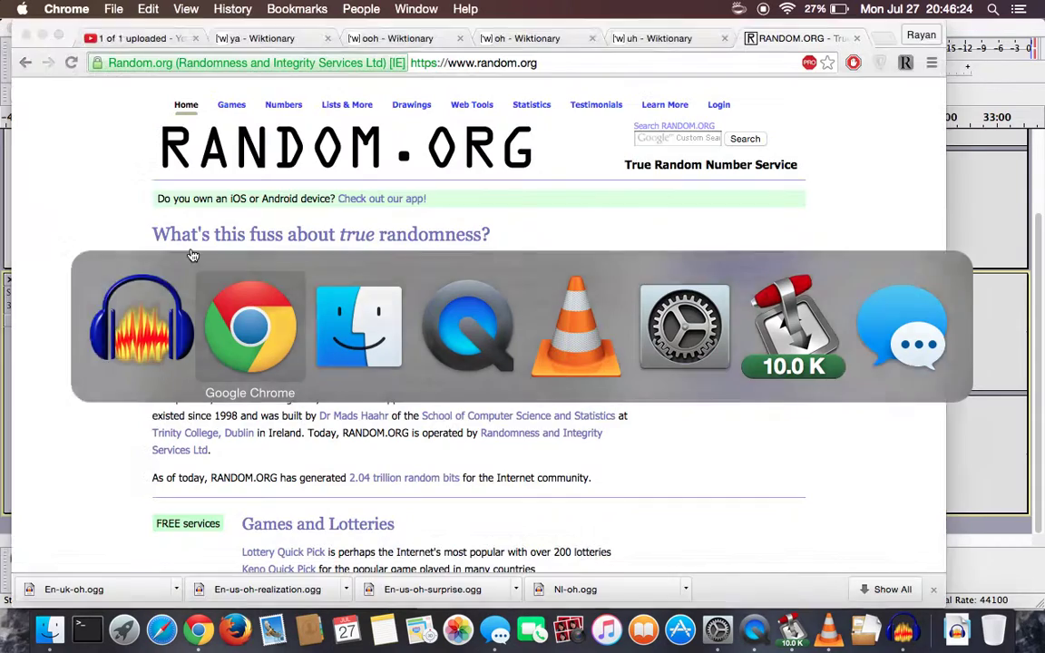
{"action": "key", "text": "super+Tab"}
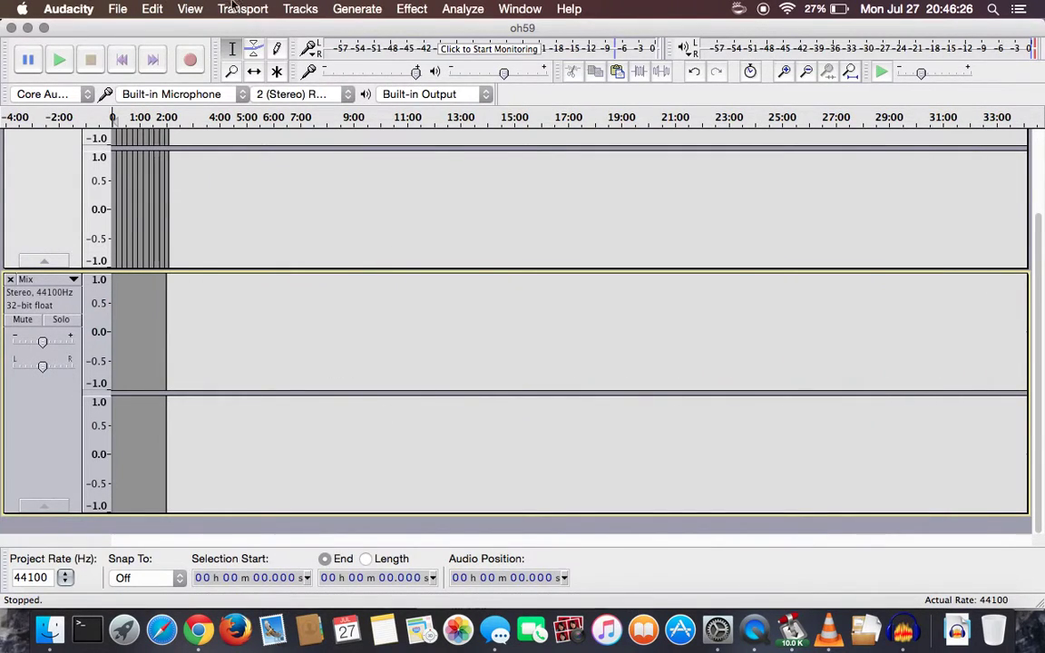
{"action": "left_click", "coordinate": [190, 9]}
{"action": "left_click", "coordinate": [199, 50]}
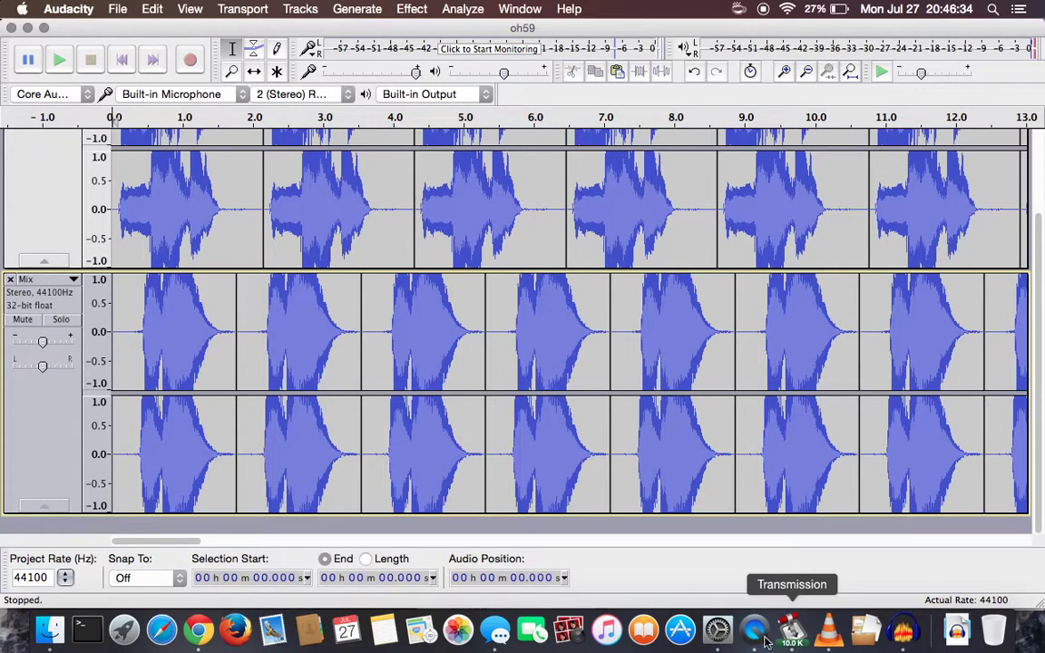
Minimize the oh59 project window and create a new empty project
{"action": "left_click", "coordinate": [30, 31]}
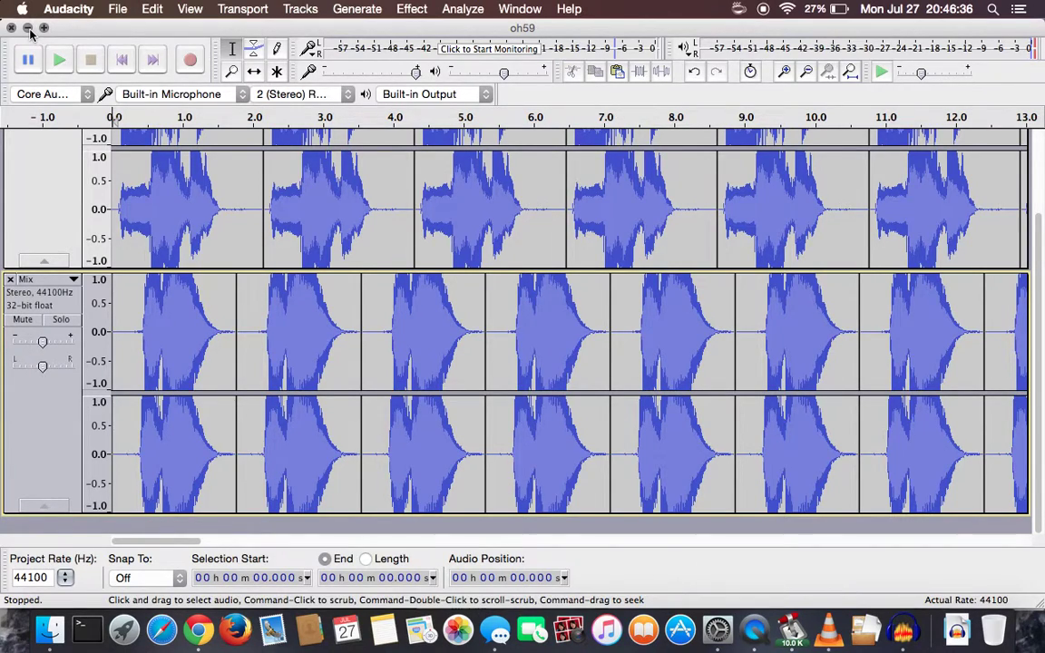
{"action": "left_click", "coordinate": [498, 8]}
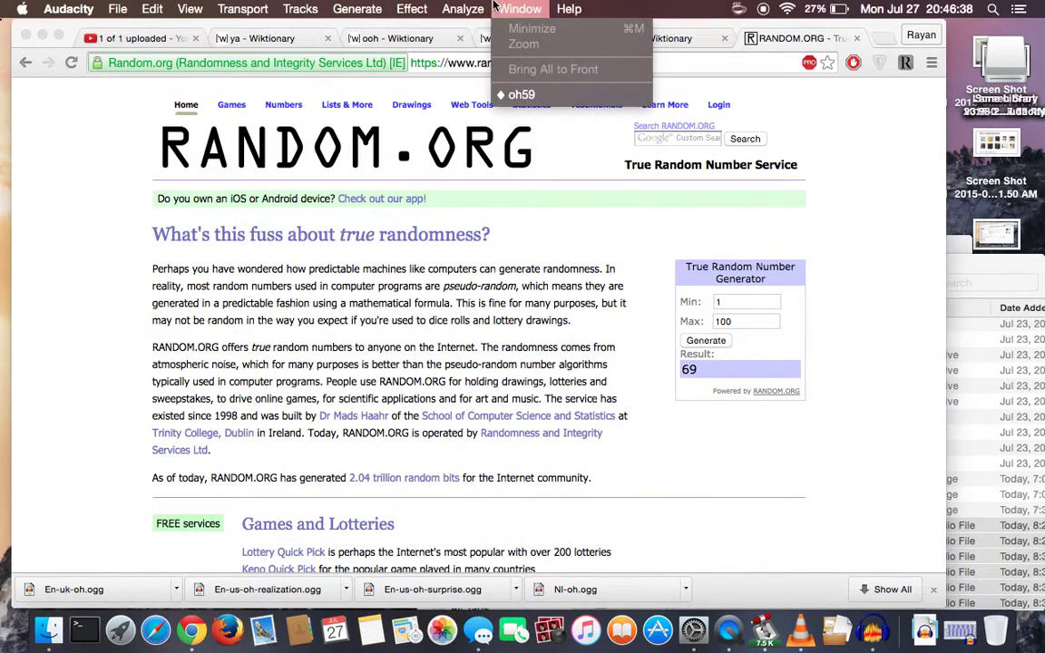
{"action": "left_click", "coordinate": [505, 8]}
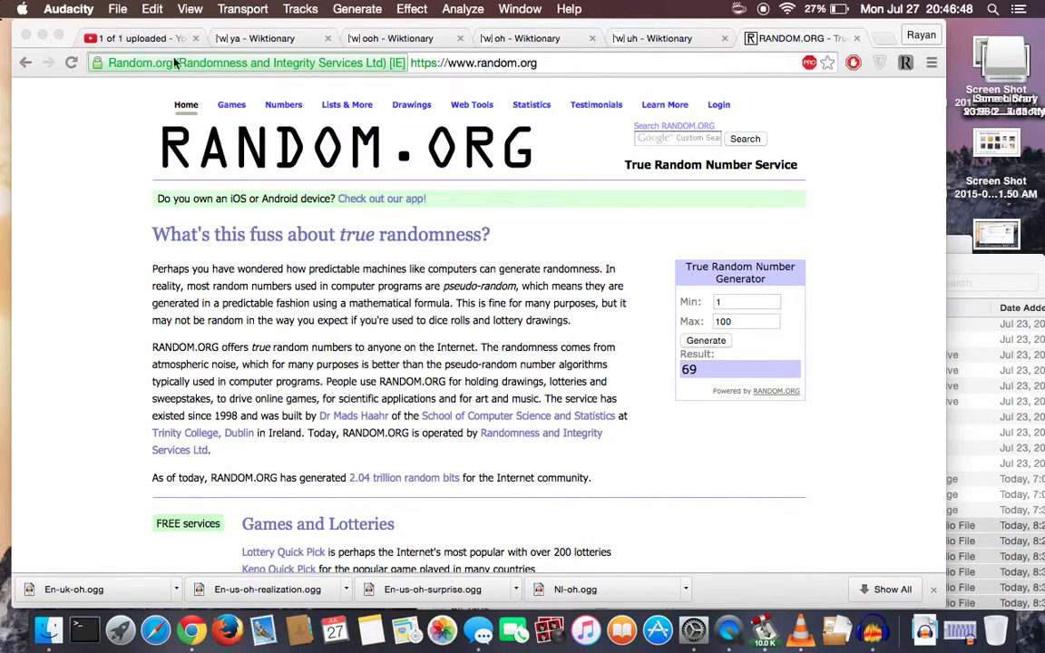
{"action": "left_click", "coordinate": [116, 8]}
{"action": "left_click", "coordinate": [132, 30]}
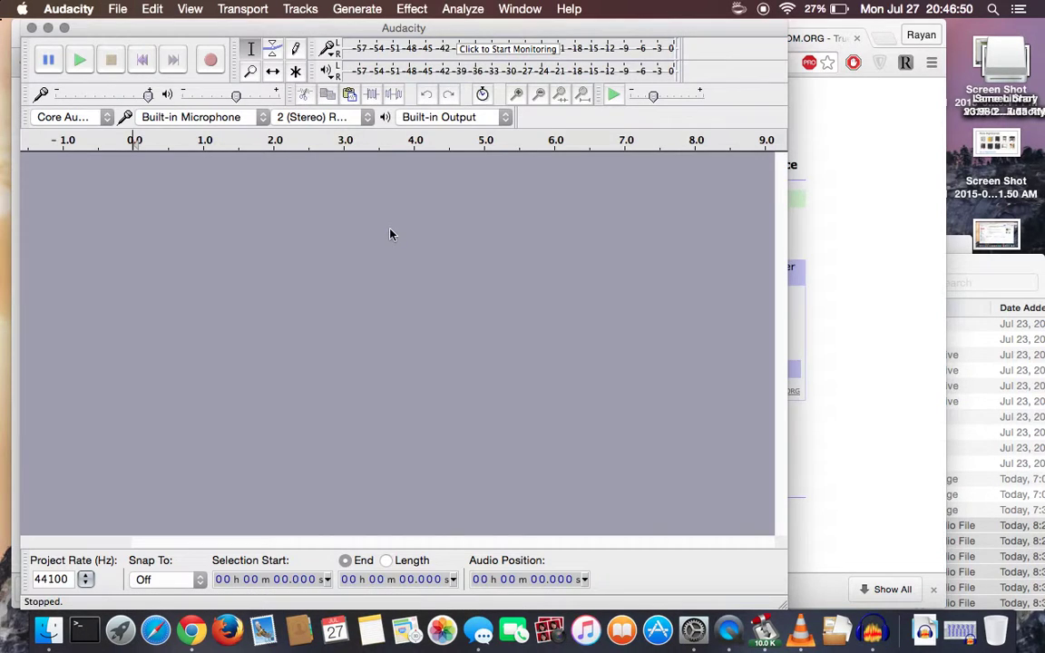
Import En-us-oh-realization.ogg from the Downloads folder in Finder into the new Audacity project and play it
{"action": "key", "text": "super+Tab"}
{"action": "key", "text": "super+Tab"}
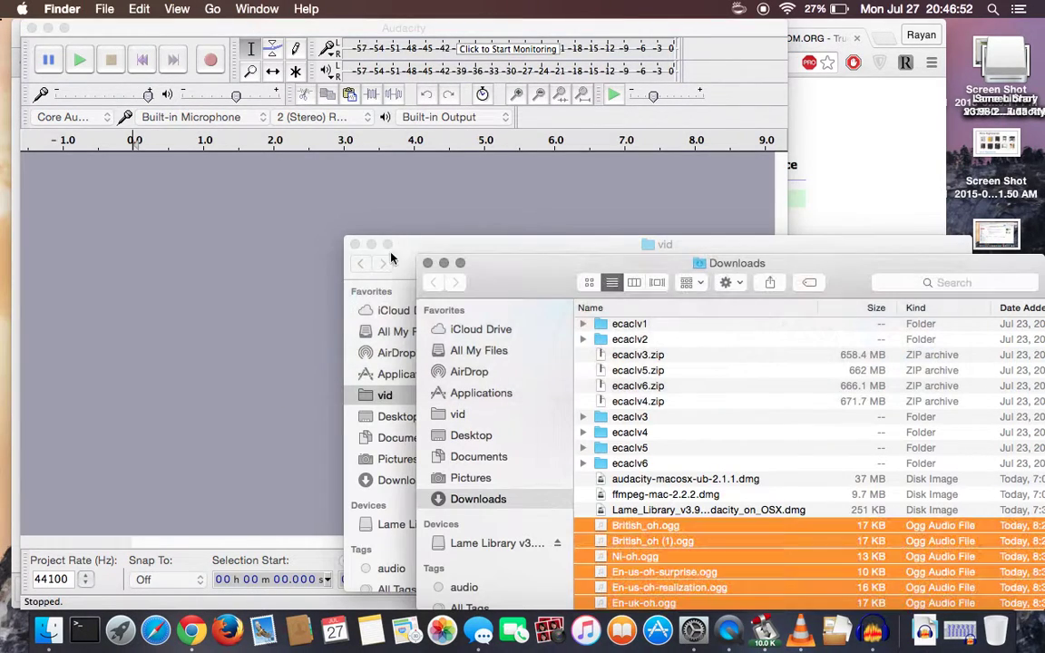
{"action": "left_click", "coordinate": [673, 532]}
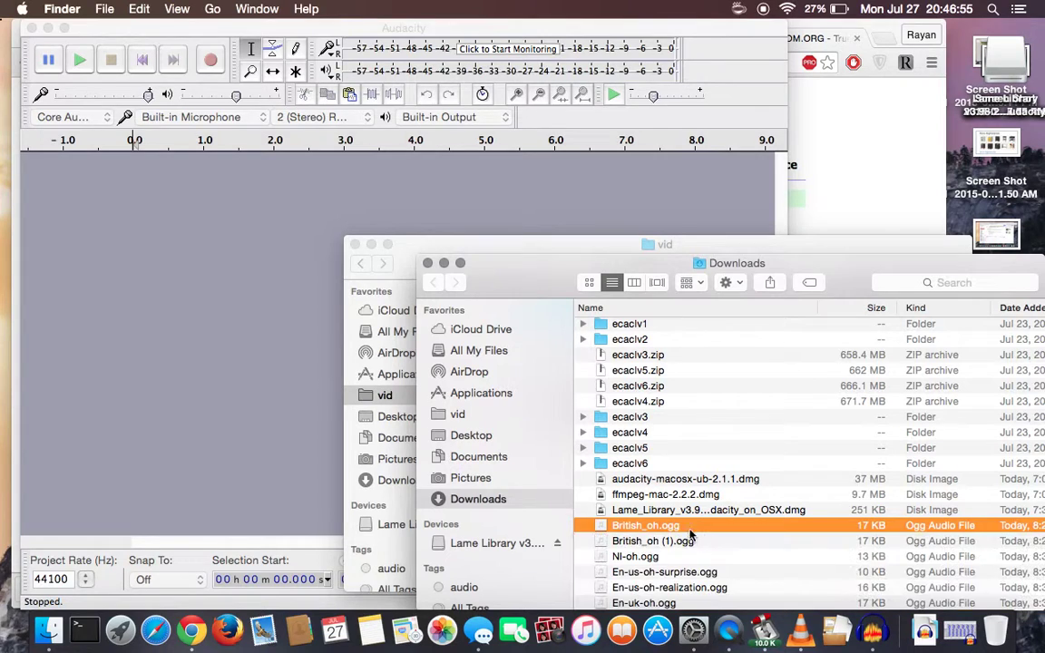
{"action": "left_click", "coordinate": [666, 573]}
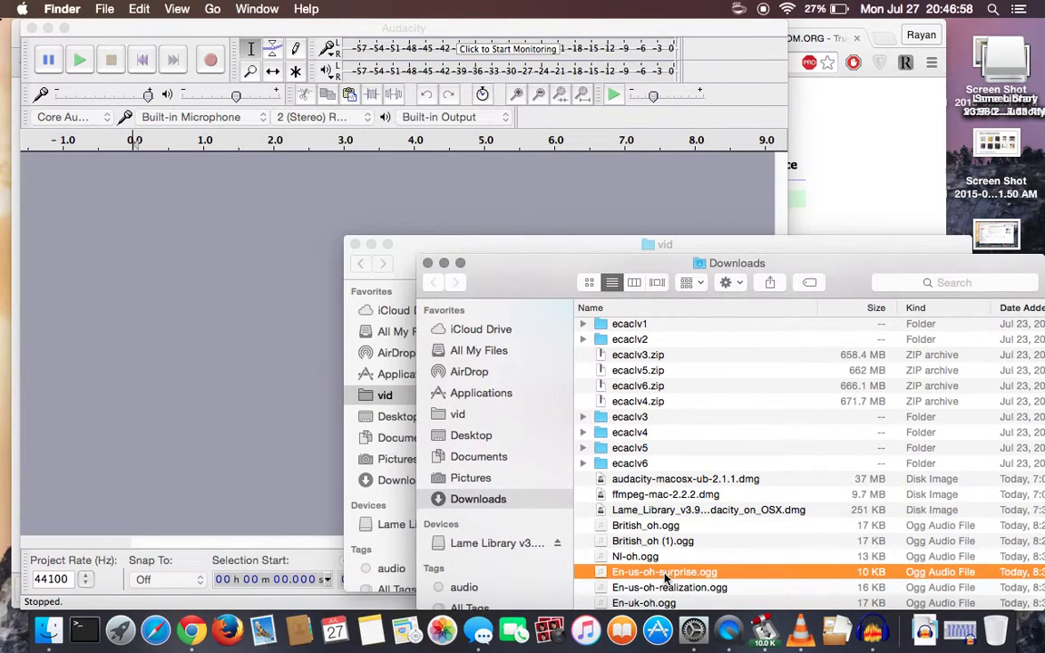
{"action": "left_click_drag", "start_coordinate": [666, 573], "coordinate": [214, 294]}
{"action": "left_click", "coordinate": [647, 587]}
{"action": "left_click_drag", "start_coordinate": [646, 589], "coordinate": [127, 196]}
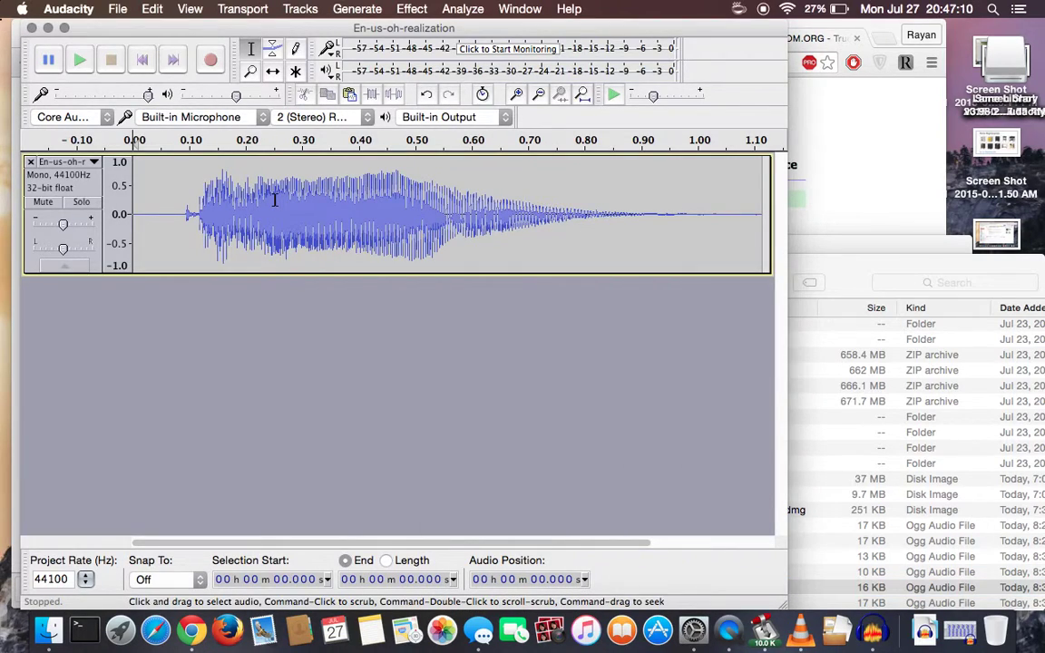
{"action": "key", "text": "space"}
Import En-us-oh-surprise.ogg from Finder as a second track in Audacity and play both tracks together
{"action": "key", "text": "super+Tab"}
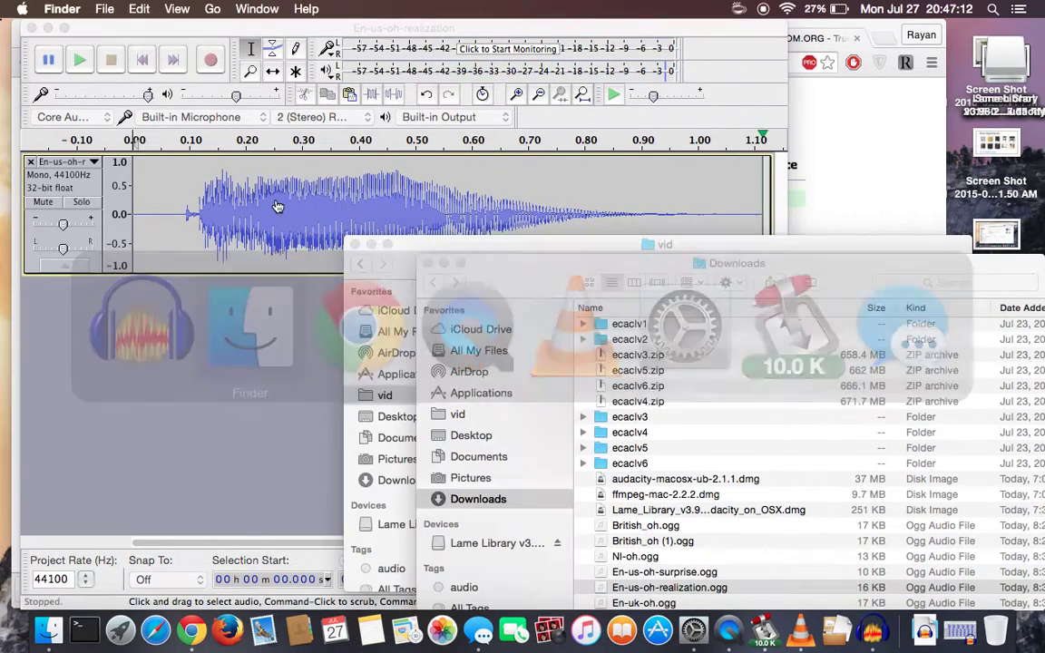
{"action": "left_click_drag", "start_coordinate": [632, 573], "coordinate": [177, 379]}
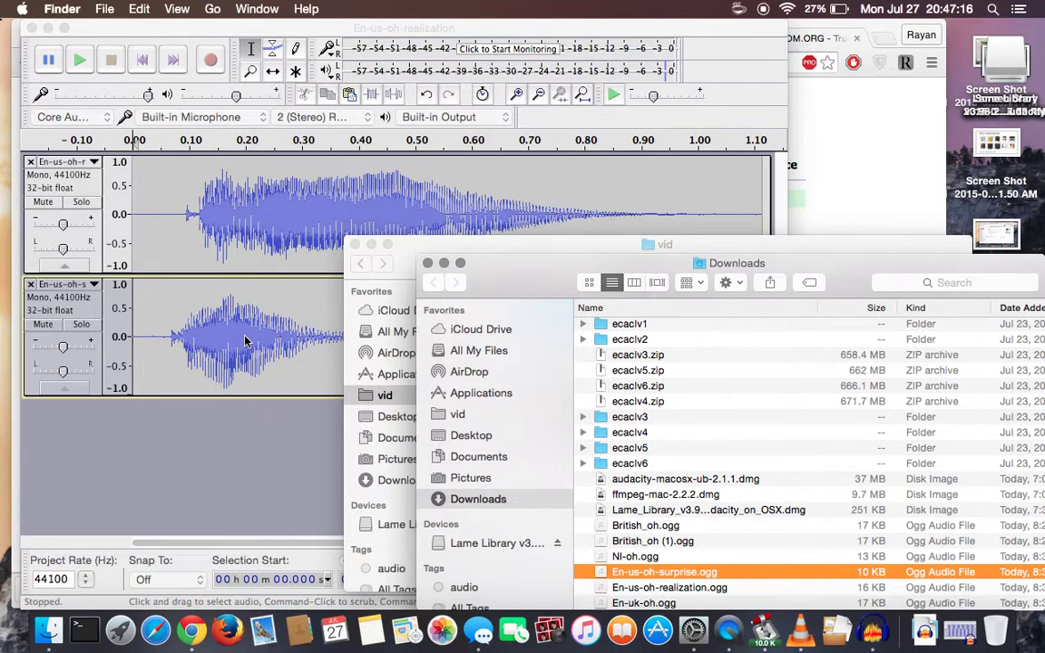
{"action": "left_click", "coordinate": [193, 425]}
{"action": "key", "text": "space"}
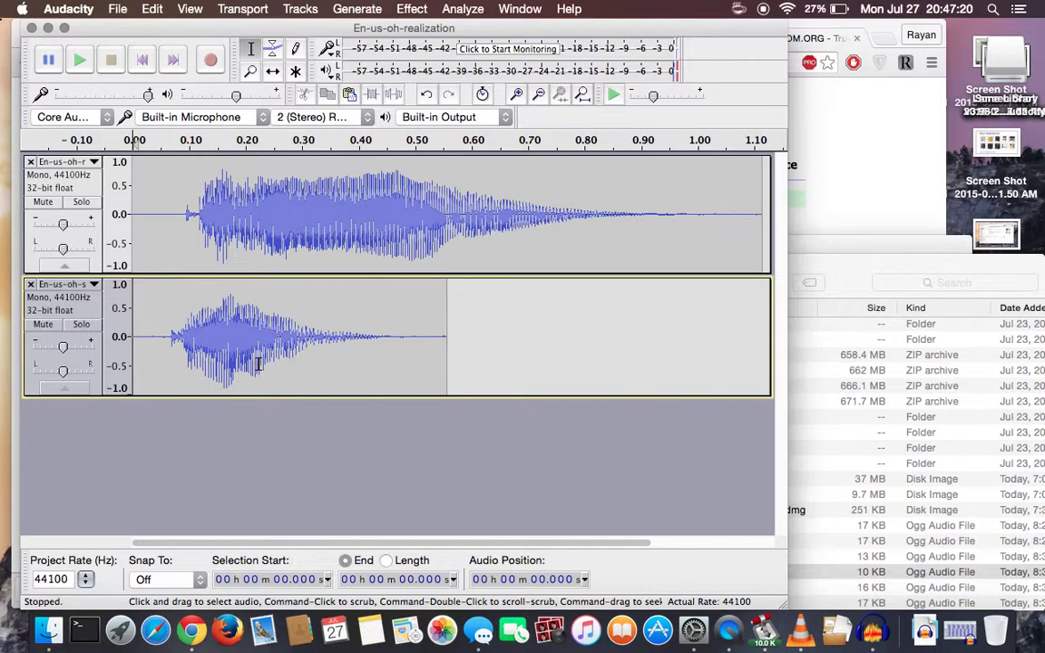
{"action": "key", "text": "space"}
Copy the whole En-us-oh-realization clip and paste it as a third track
{"action": "double_click", "coordinate": [253, 240]}
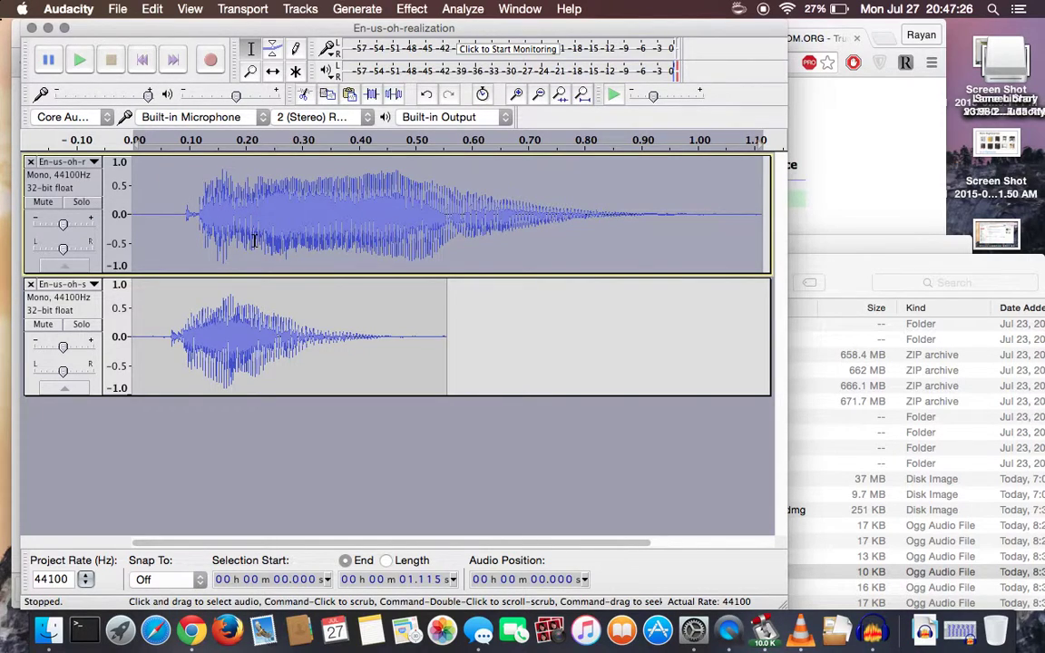
{"action": "left_click", "coordinate": [178, 426]}
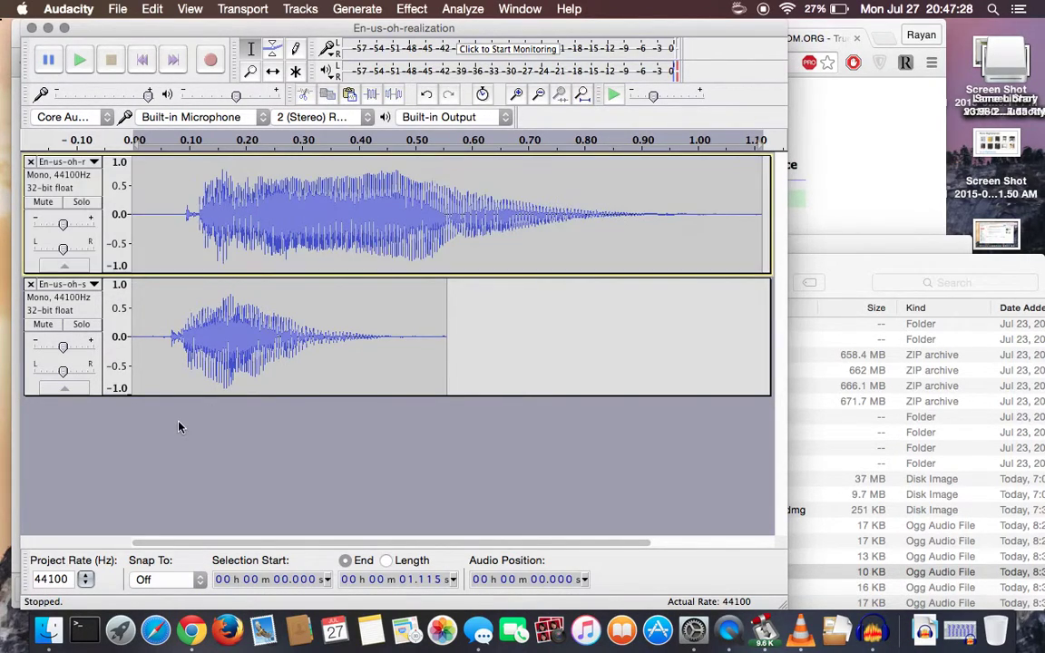
{"action": "key", "text": "super+v"}
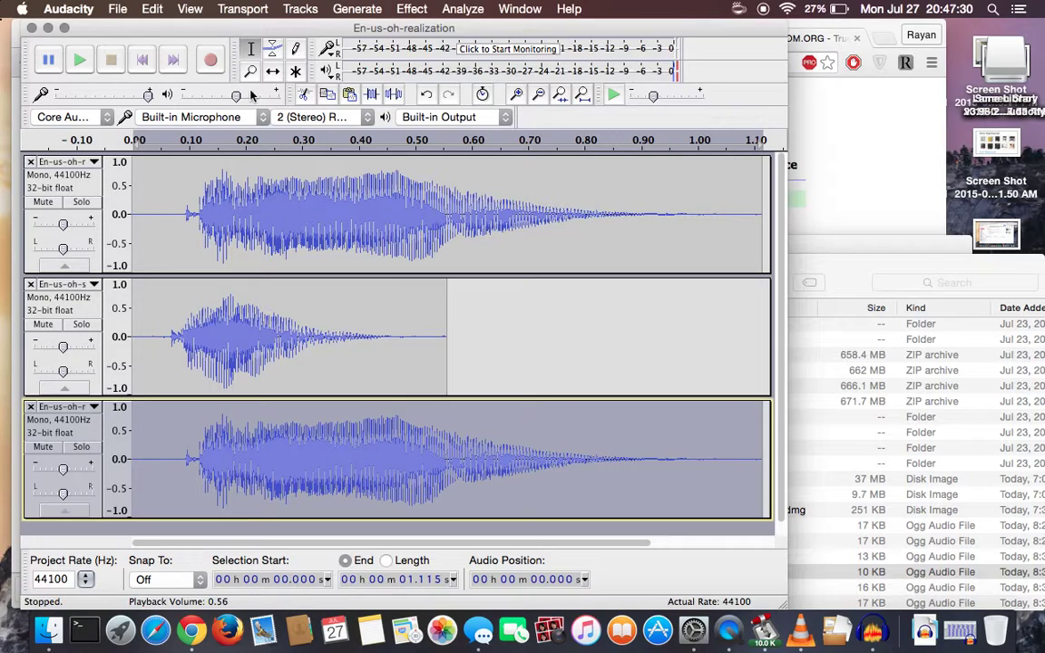
Time-shift the pasted third-track clip to start at about 0.26 s and the En-us-oh-surprise clip to about 0.71 s
{"action": "left_click", "coordinate": [273, 70]}
{"action": "left_click_drag", "start_coordinate": [299, 450], "coordinate": [446, 459]}
{"action": "left_click_drag", "start_coordinate": [258, 329], "coordinate": [659, 358]}
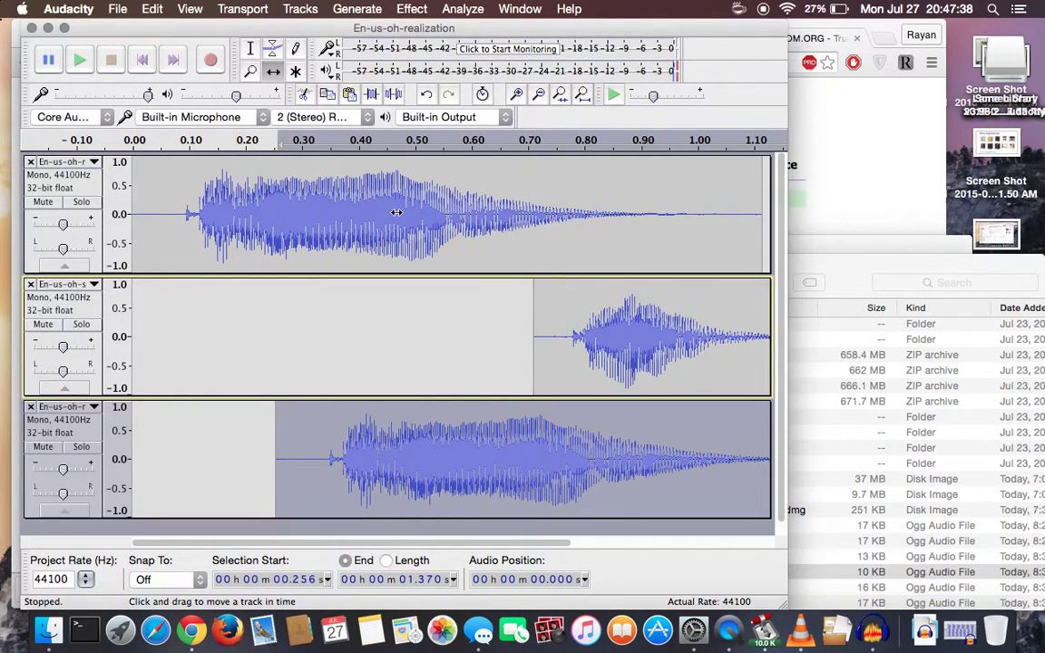
Select all three tracks and mix and render them into a single track
{"action": "key", "text": "super+a"}
{"action": "left_click", "coordinate": [242, 9]}
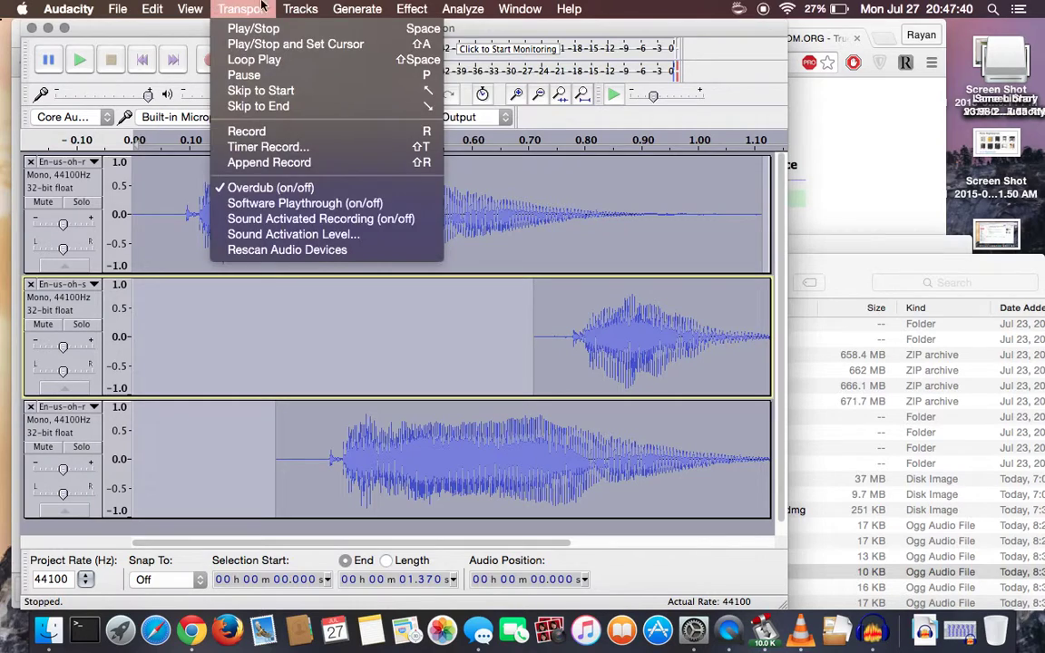
{"action": "left_click", "coordinate": [304, 71]}
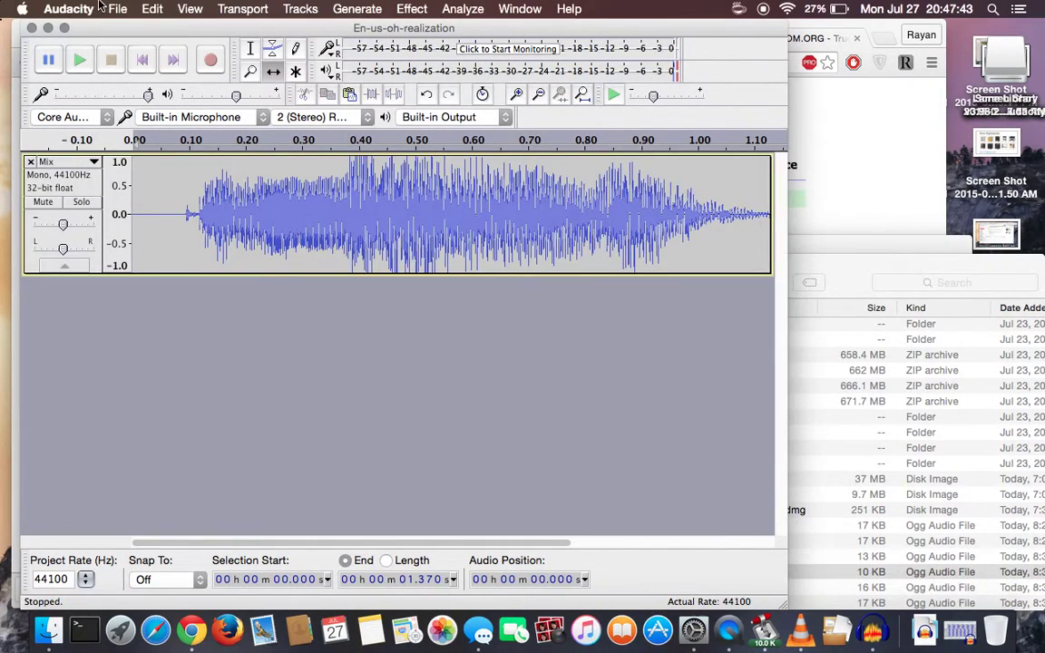
Open the Repeat effect for the rendered mix and generate a new random number from 1 to 100 on RANDOM.ORG in Chrome
{"action": "left_click", "coordinate": [116, 10]}
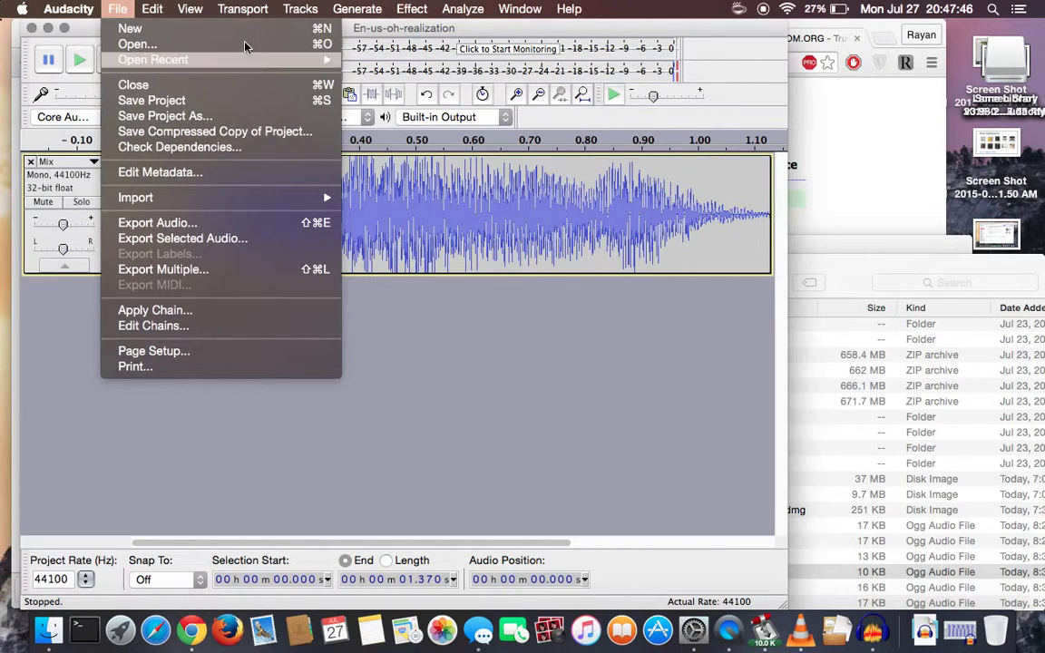
{"action": "left_click", "coordinate": [410, 8]}
{"action": "left_click", "coordinate": [411, 8]}
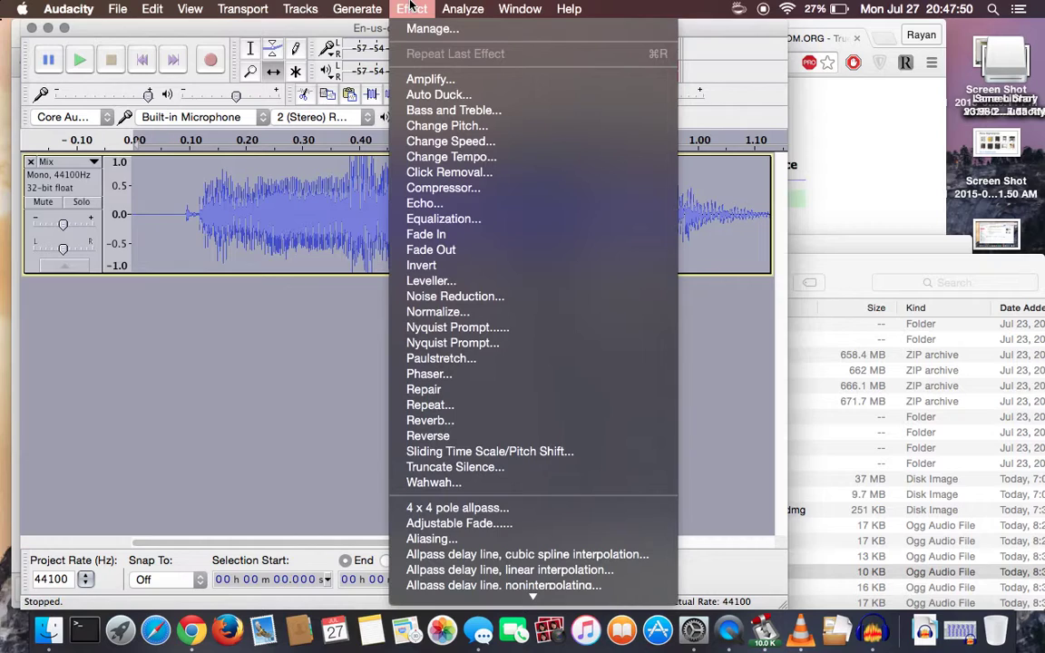
{"action": "left_click", "coordinate": [427, 405]}
{"action": "key", "text": "super+Tab"}
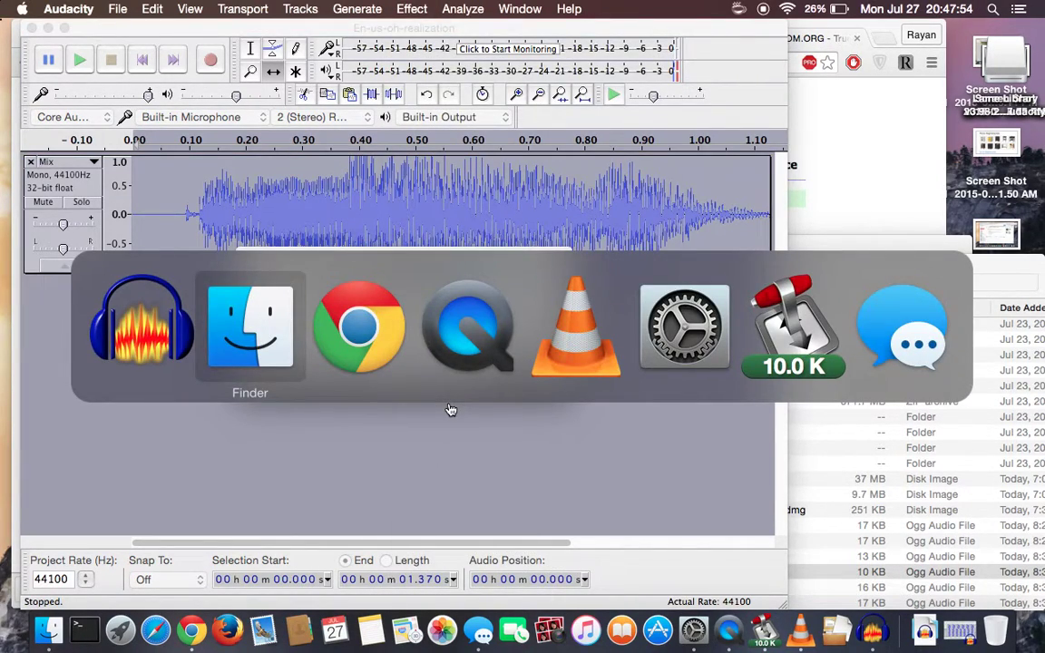
{"action": "key", "text": "super+Tab"}
{"action": "left_click", "coordinate": [707, 343]}
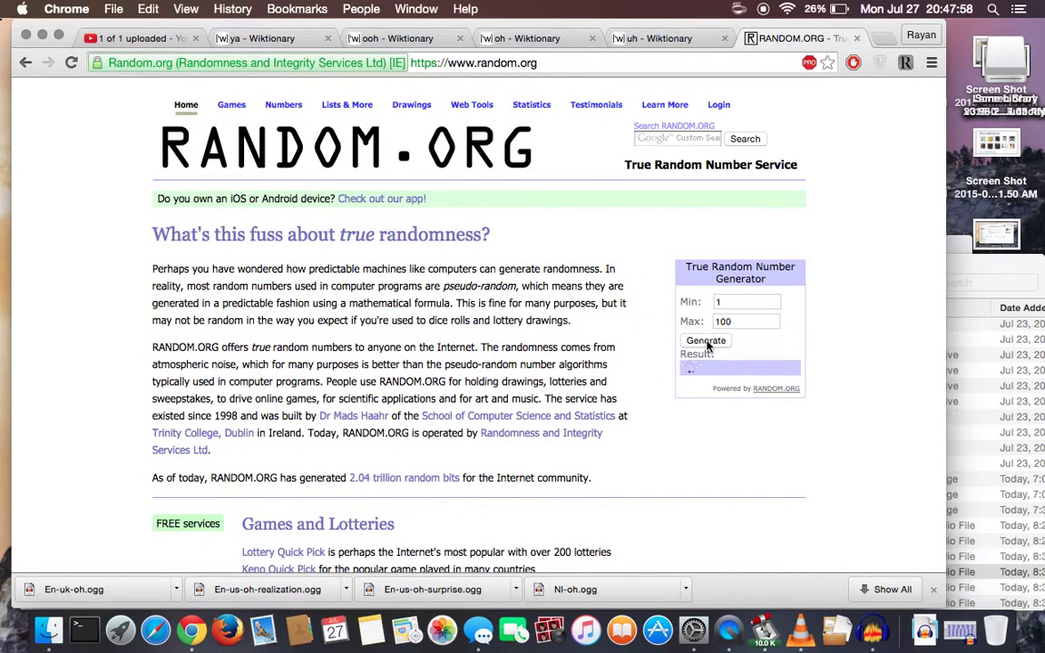
Return to Audacity, repeat the selected mix 82 times and play the beginning of the result
{"action": "key", "text": "super+Tab"}
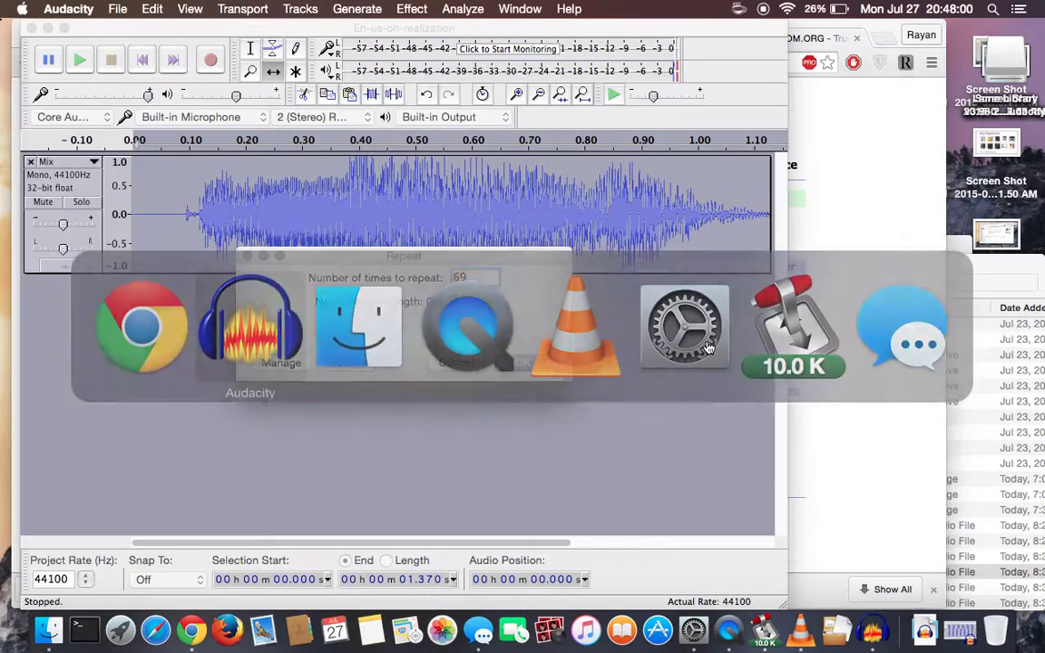
{"action": "type", "text": "83"}
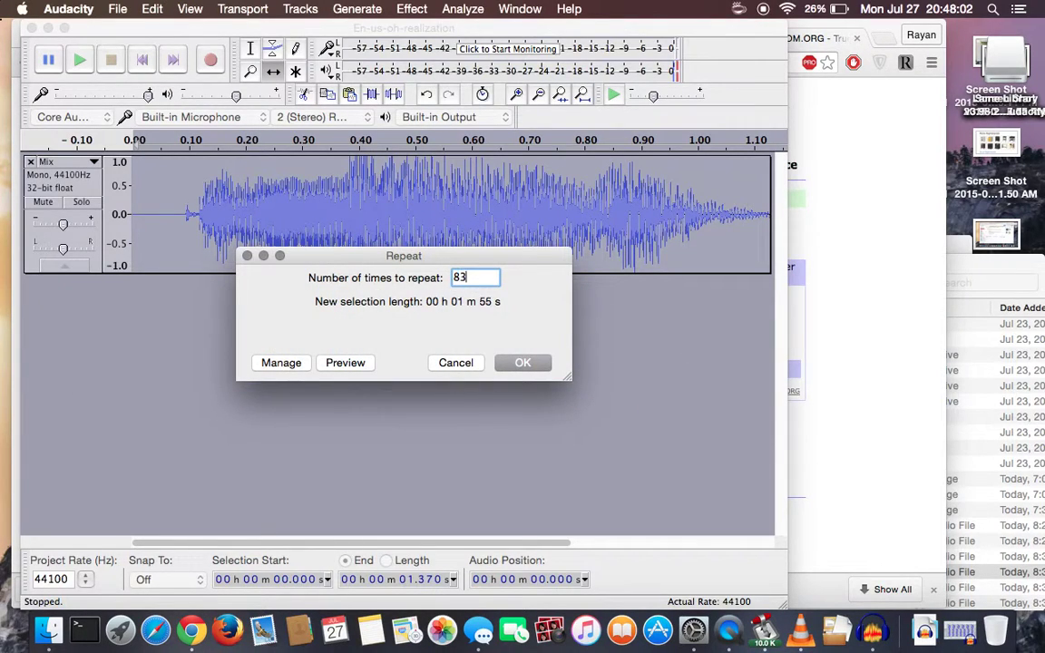
{"action": "key", "text": "BackSpace"}
{"action": "type", "text": "2"}
{"action": "left_click", "coordinate": [523, 362]}
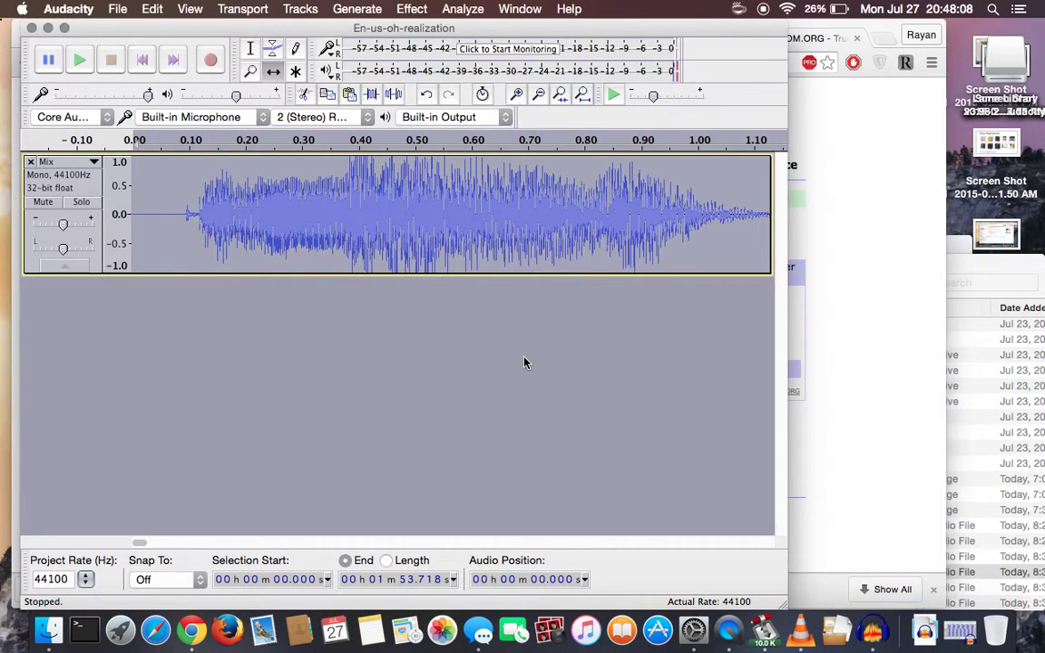
{"action": "key", "text": "space"}
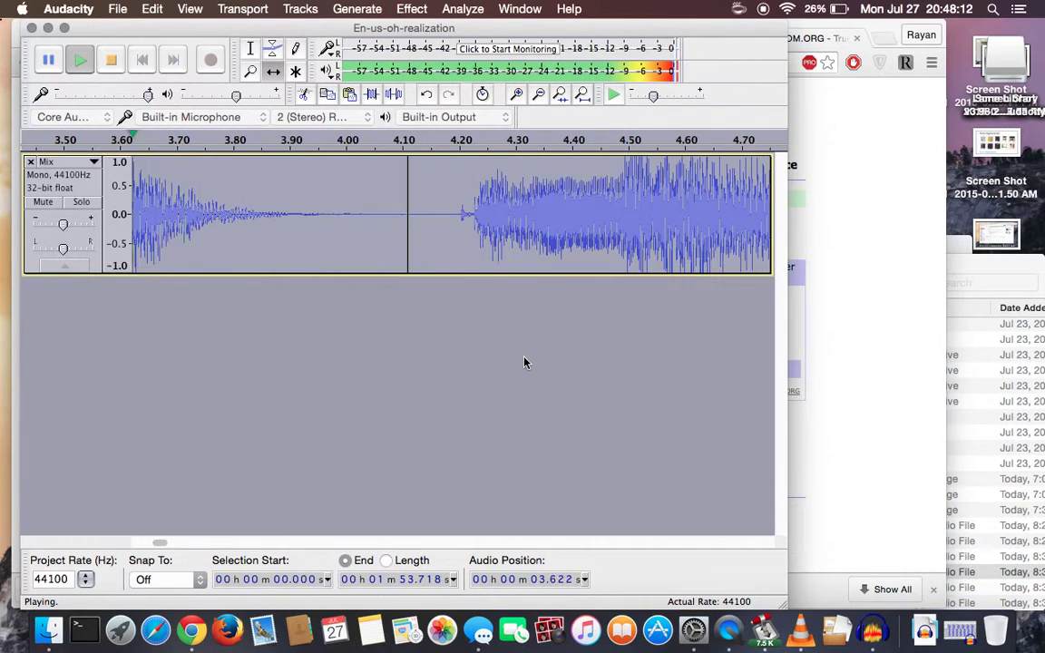
{"action": "key", "text": "space"}
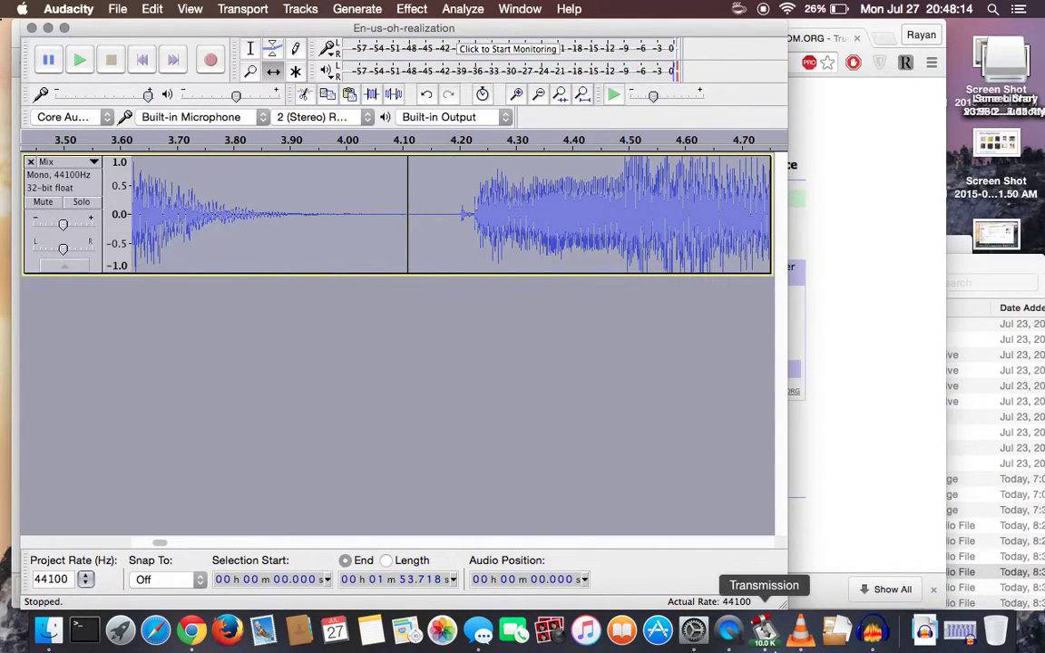
Copy the repeated mix, switch to the oh59 project and paste it at the start of the second Mix track
{"action": "left_click", "coordinate": [357, 10]}
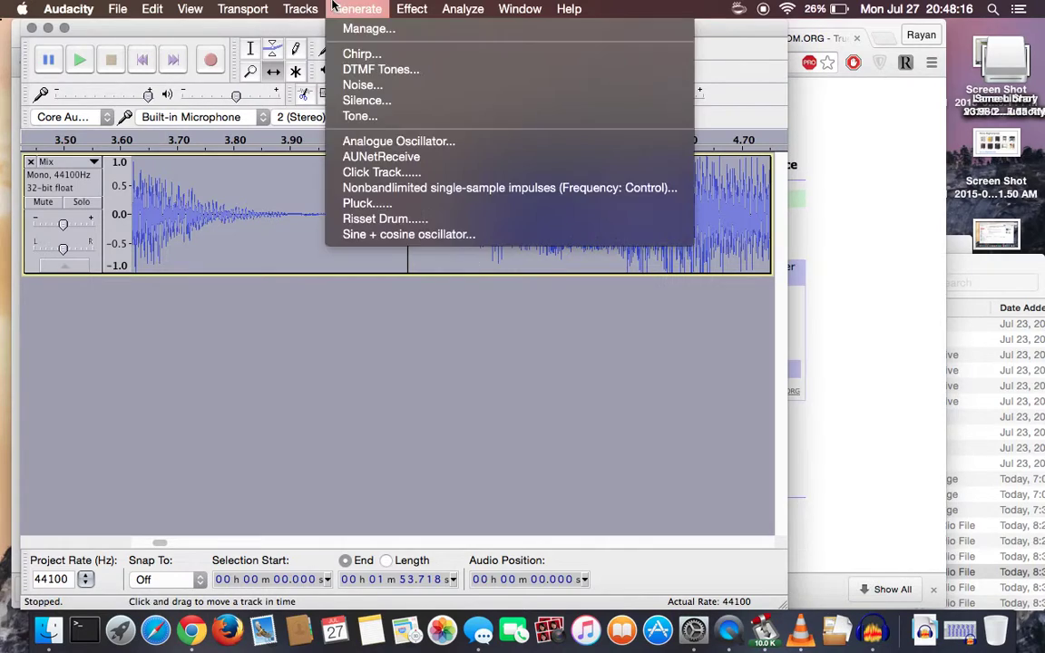
{"action": "mouse_move", "coordinate": [519, 9]}
{"action": "left_click", "coordinate": [556, 96]}
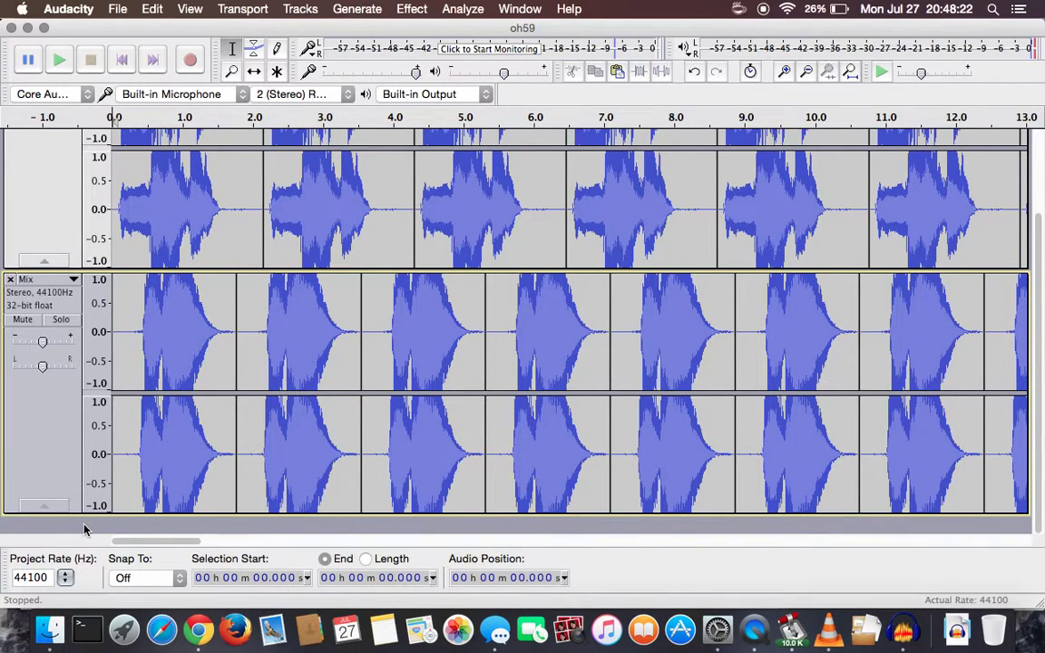
{"action": "key", "text": "super+z"}
{"action": "scroll", "coordinate": [116, 408], "scroll_direction": "up", "scroll_amount": 3}
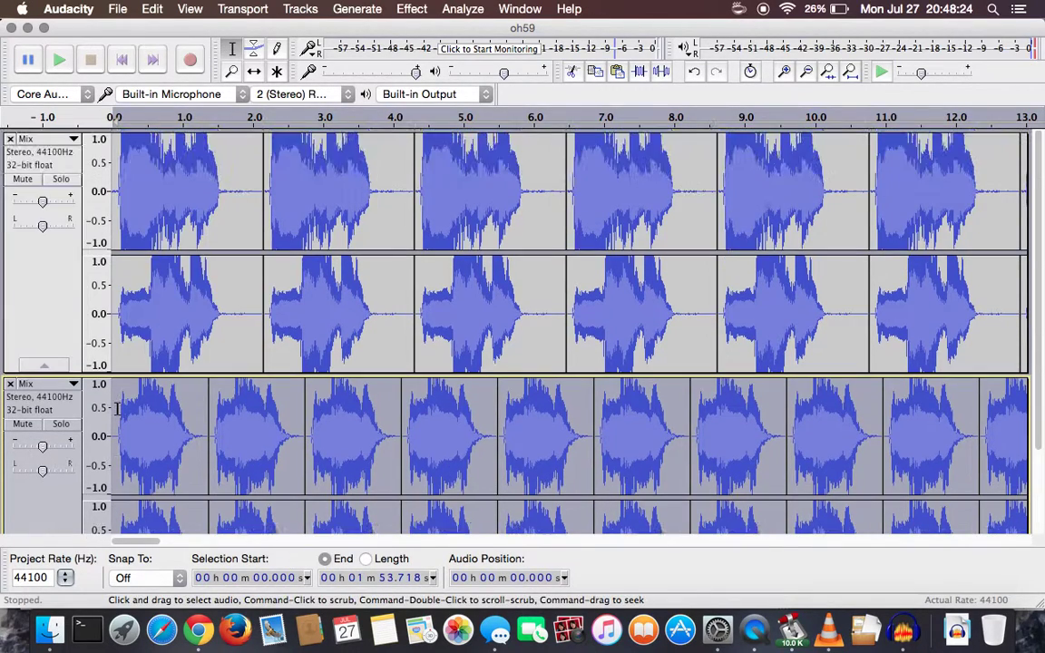
Select the entire second Mix track and open the Adjustable Fade effect for it
{"action": "double_click", "coordinate": [238, 428]}
{"action": "scroll", "coordinate": [238, 428], "scroll_direction": "down", "scroll_amount": 3}
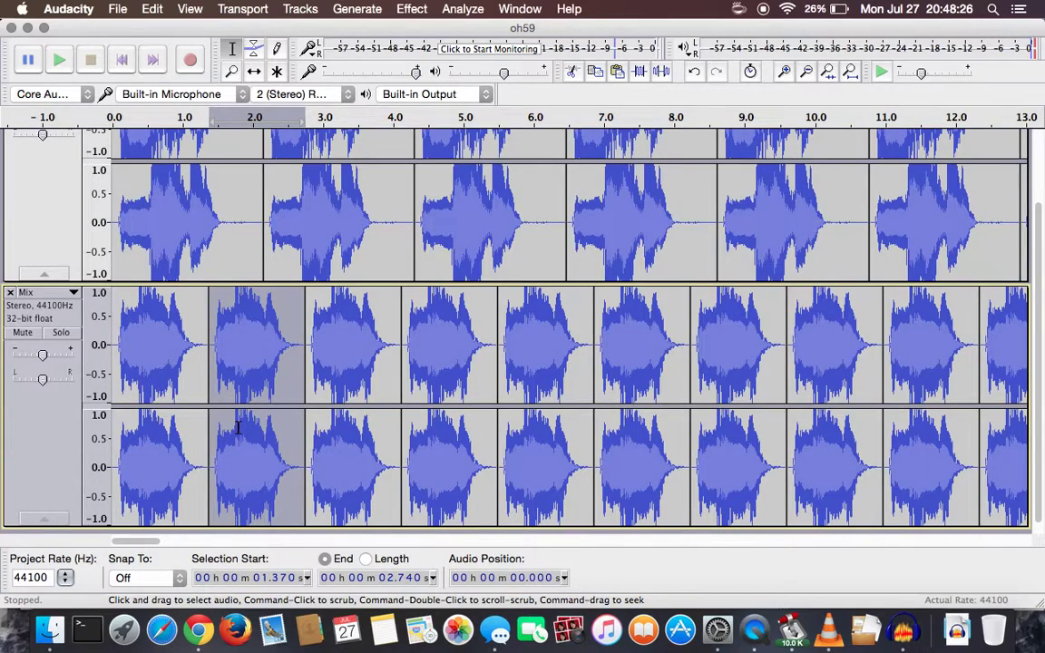
{"action": "key", "text": "super+a"}
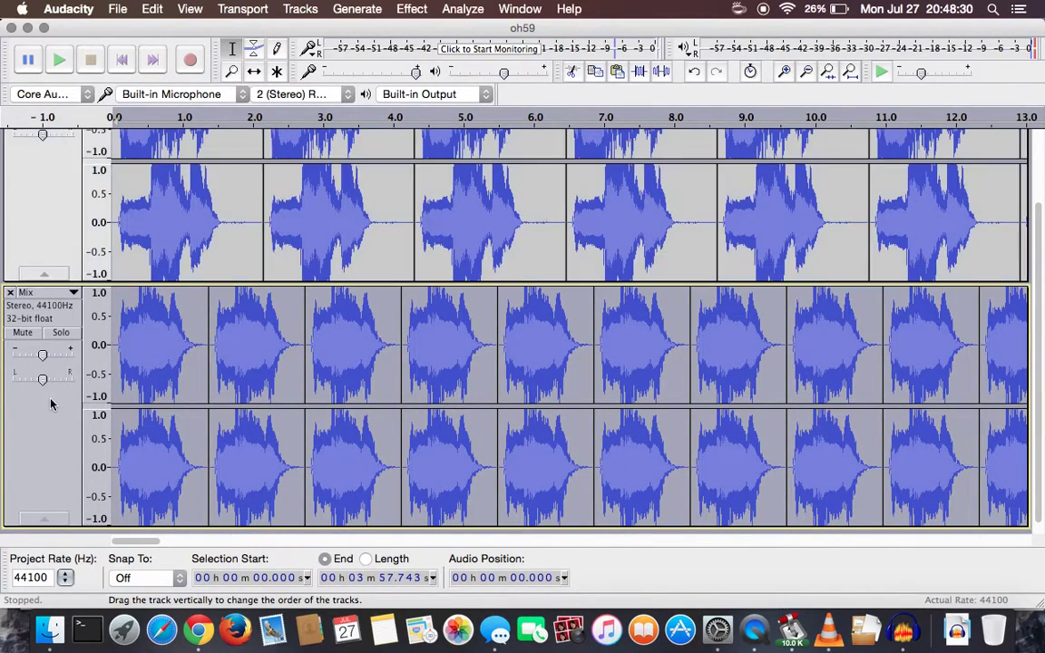
{"action": "scroll", "coordinate": [205, 326], "scroll_direction": "up", "scroll_amount": 3}
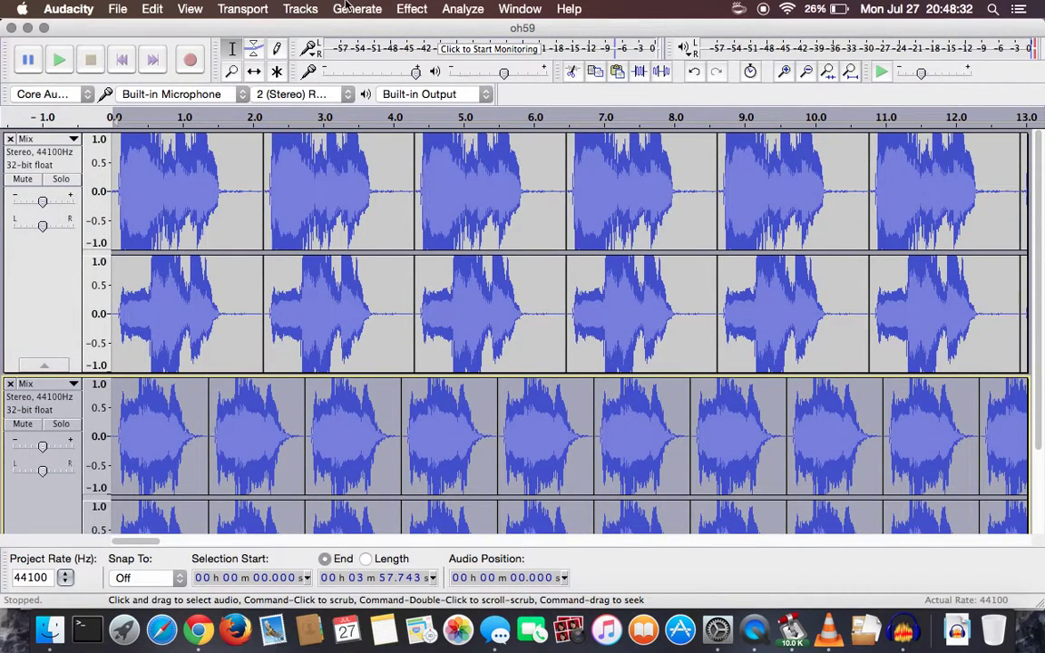
{"action": "left_click", "coordinate": [412, 8]}
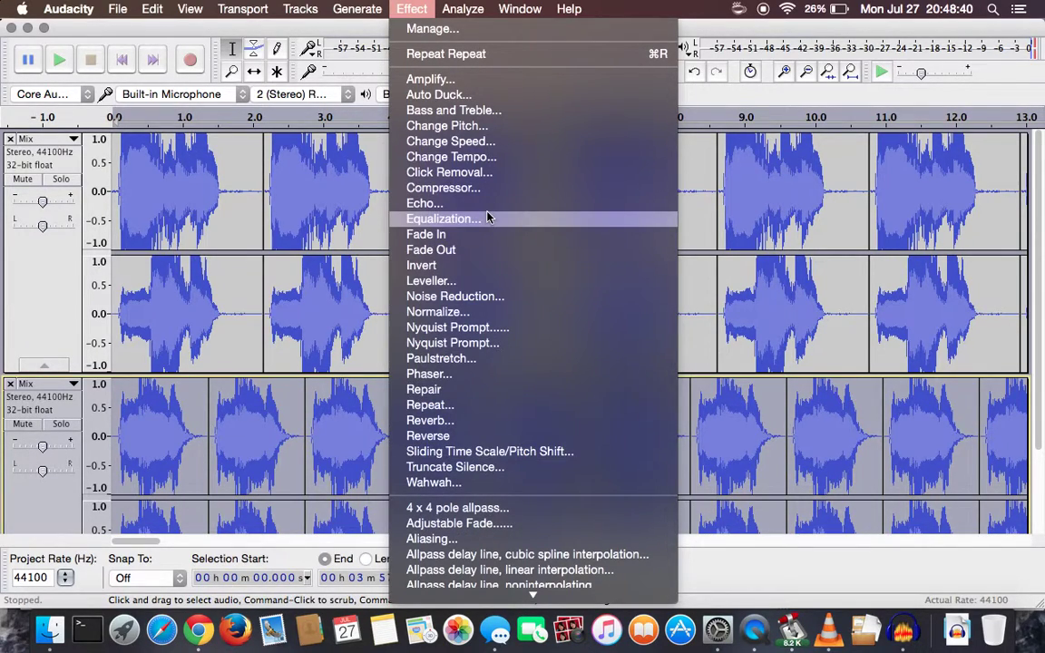
{"action": "scroll", "coordinate": [487, 217], "scroll_direction": "down", "scroll_amount": 15}
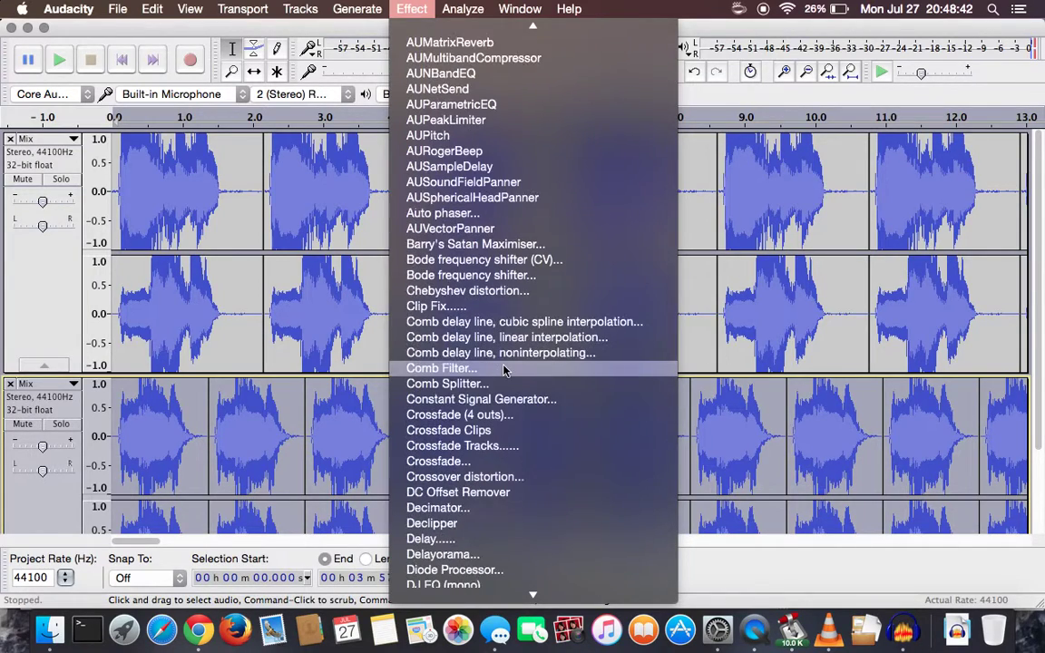
{"action": "scroll", "coordinate": [504, 368], "scroll_direction": "down", "scroll_amount": 12}
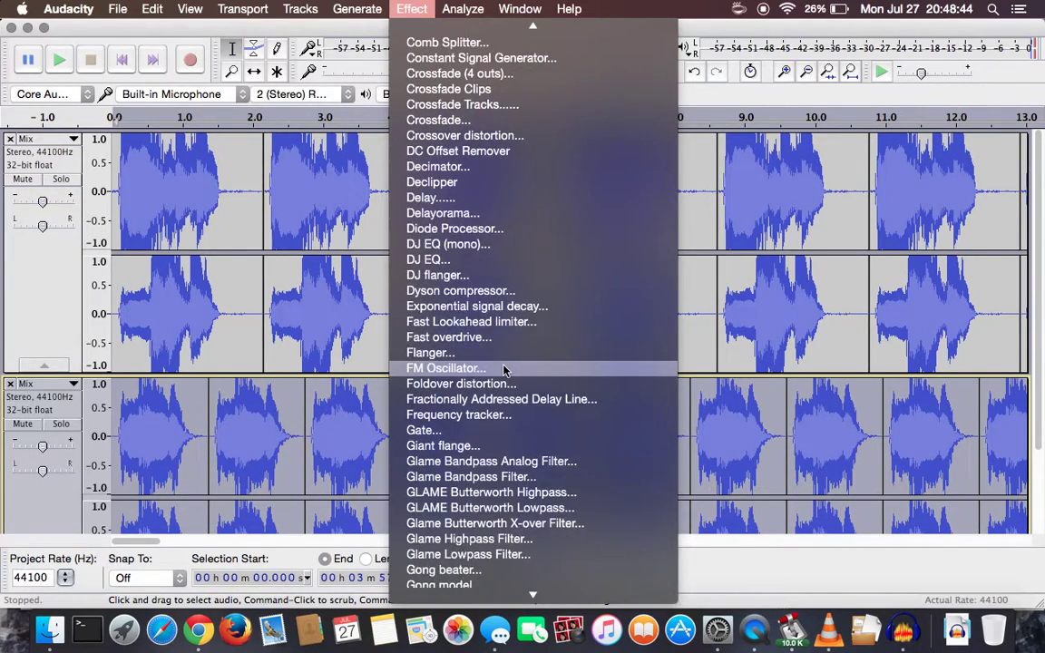
{"action": "scroll", "coordinate": [504, 368], "scroll_direction": "down", "scroll_amount": 16}
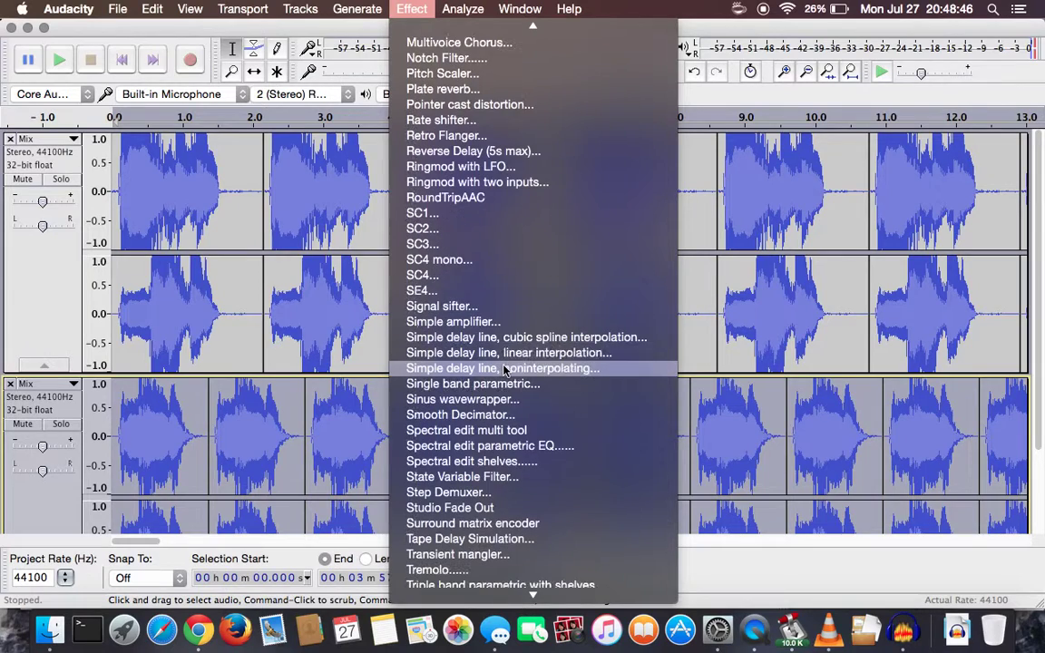
{"action": "scroll", "coordinate": [507, 425], "scroll_direction": "down", "scroll_amount": 7}
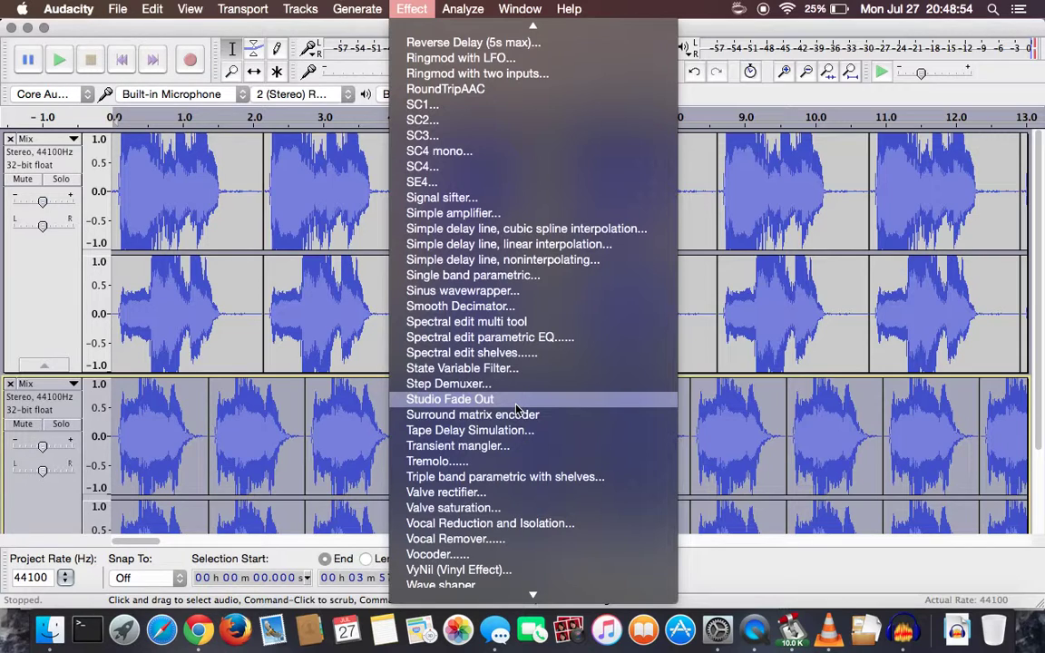
{"action": "scroll", "coordinate": [515, 408], "scroll_direction": "down", "scroll_amount": 2}
{"action": "scroll", "coordinate": [515, 408], "scroll_direction": "up", "scroll_amount": 20}
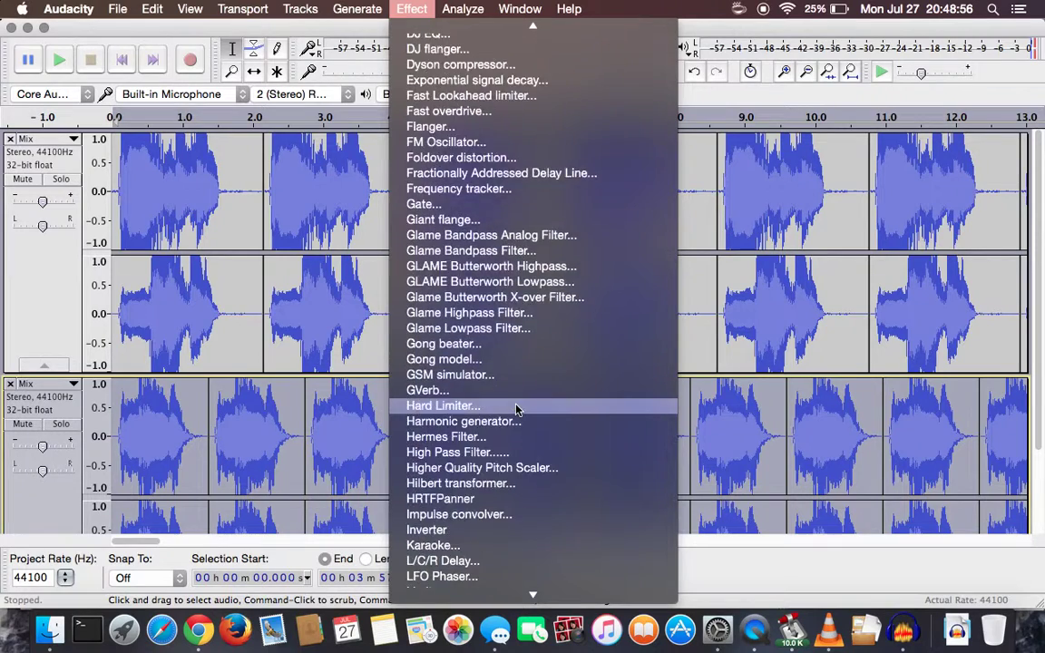
{"action": "scroll", "coordinate": [517, 410], "scroll_direction": "up", "scroll_amount": 5}
{"action": "scroll", "coordinate": [522, 499], "scroll_direction": "down", "scroll_amount": 3}
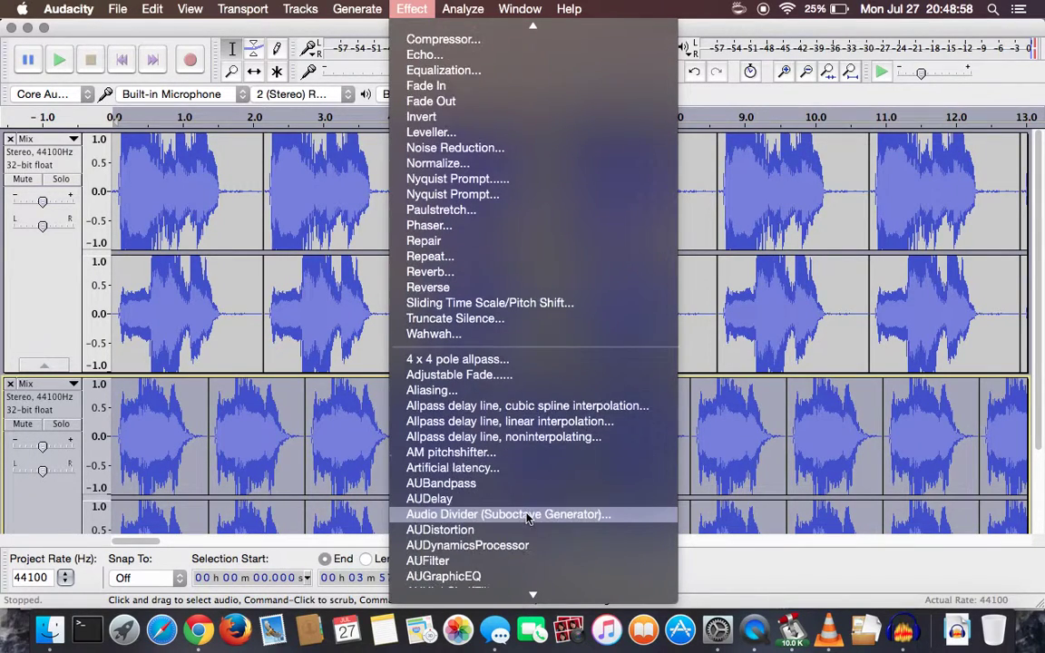
{"action": "scroll", "coordinate": [530, 520], "scroll_direction": "down", "scroll_amount": 3}
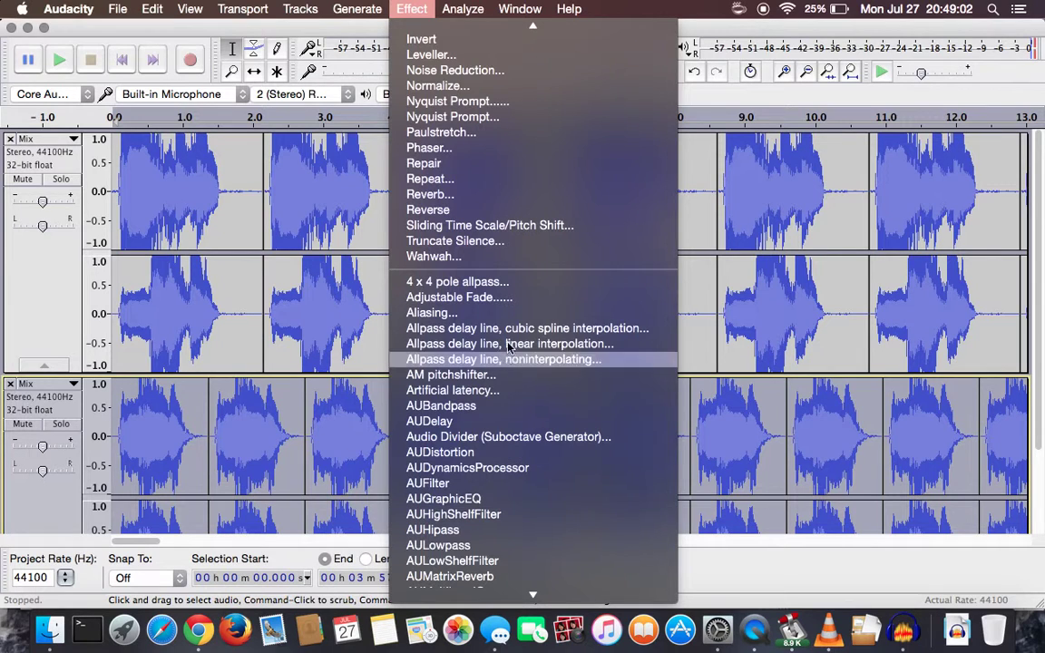
{"action": "left_click", "coordinate": [523, 302]}
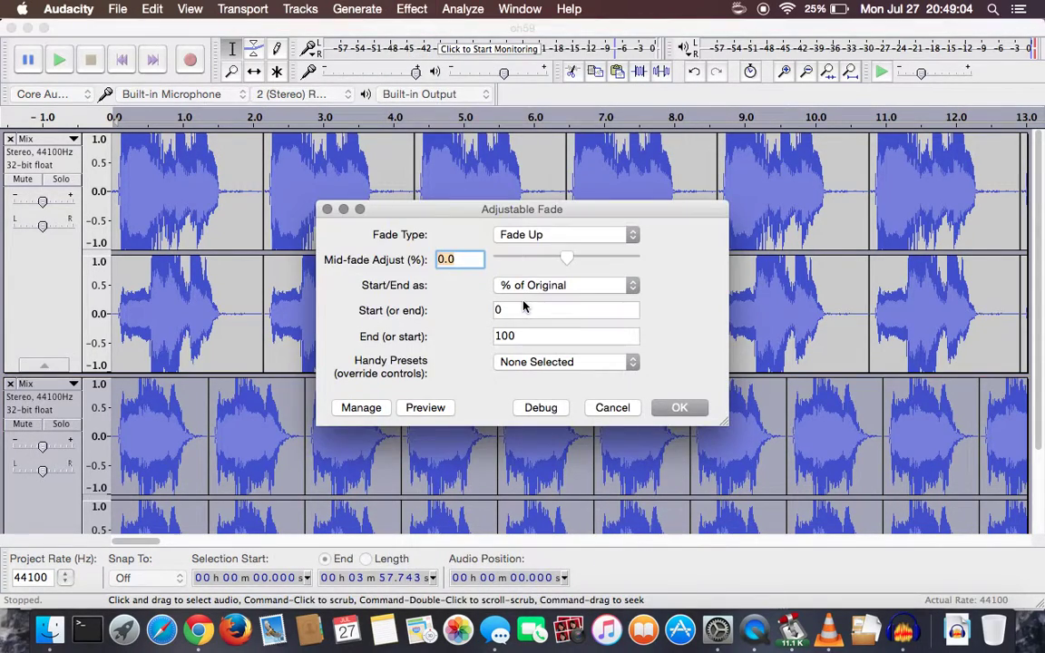
Set the fade type to S-Curve Up and apply the adjustable fade to the second Mix track
{"action": "left_click", "coordinate": [632, 235]}
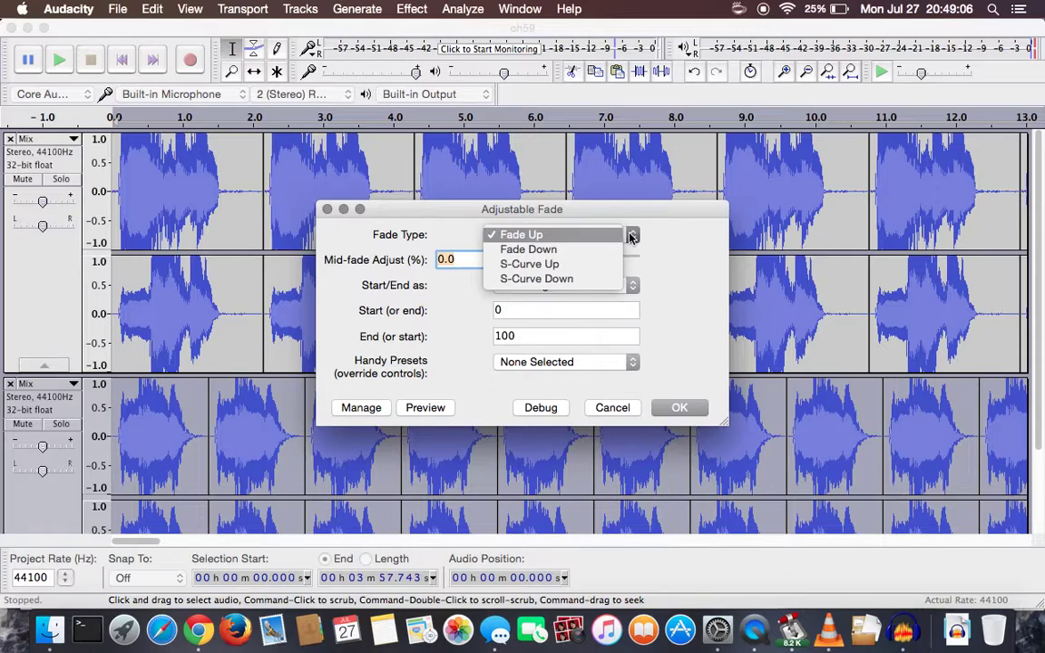
{"action": "left_click", "coordinate": [632, 234]}
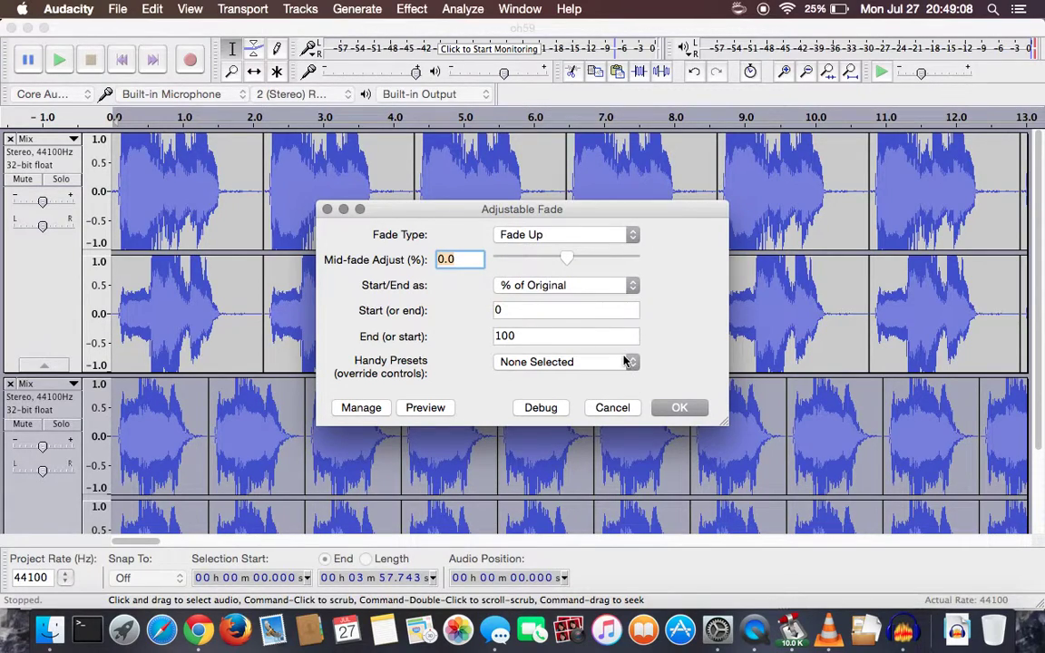
{"action": "left_click", "coordinate": [627, 236]}
{"action": "left_click", "coordinate": [549, 264]}
{"action": "left_click", "coordinate": [678, 410]}
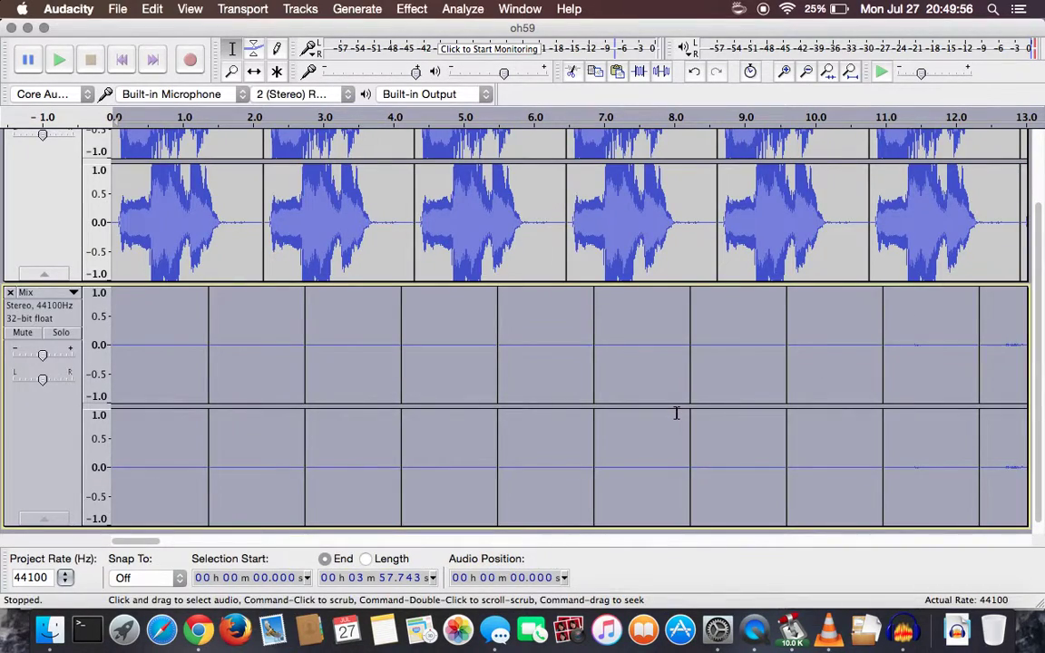
Select the entire first Mix track and apply the Fade In effect to it
{"action": "scroll", "coordinate": [274, 277], "scroll_direction": "up", "scroll_amount": 2}
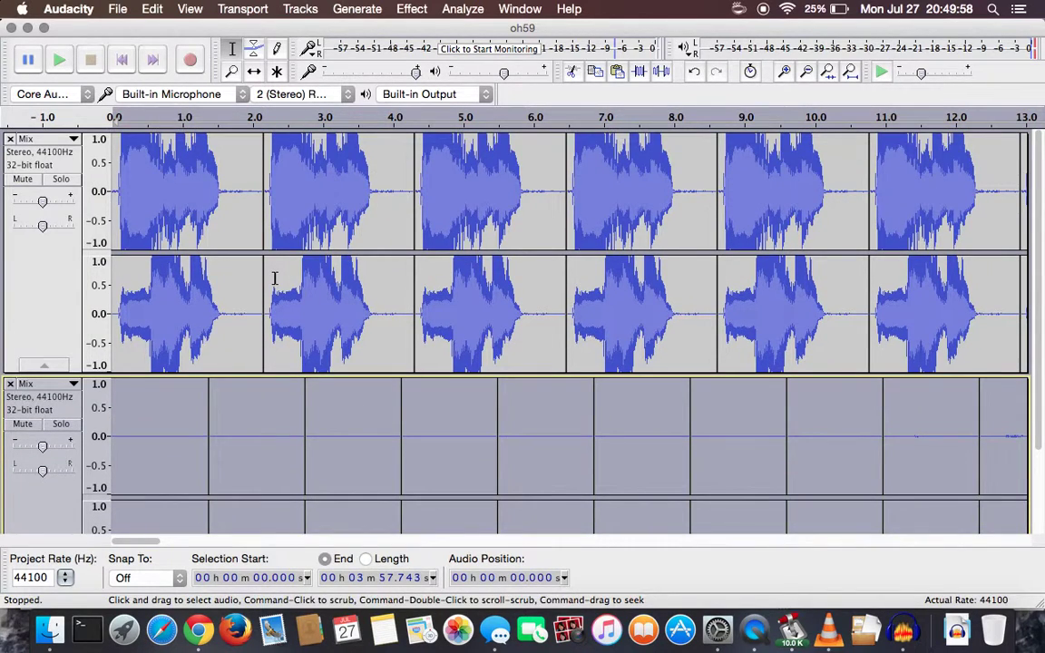
{"action": "left_click", "coordinate": [63, 275]}
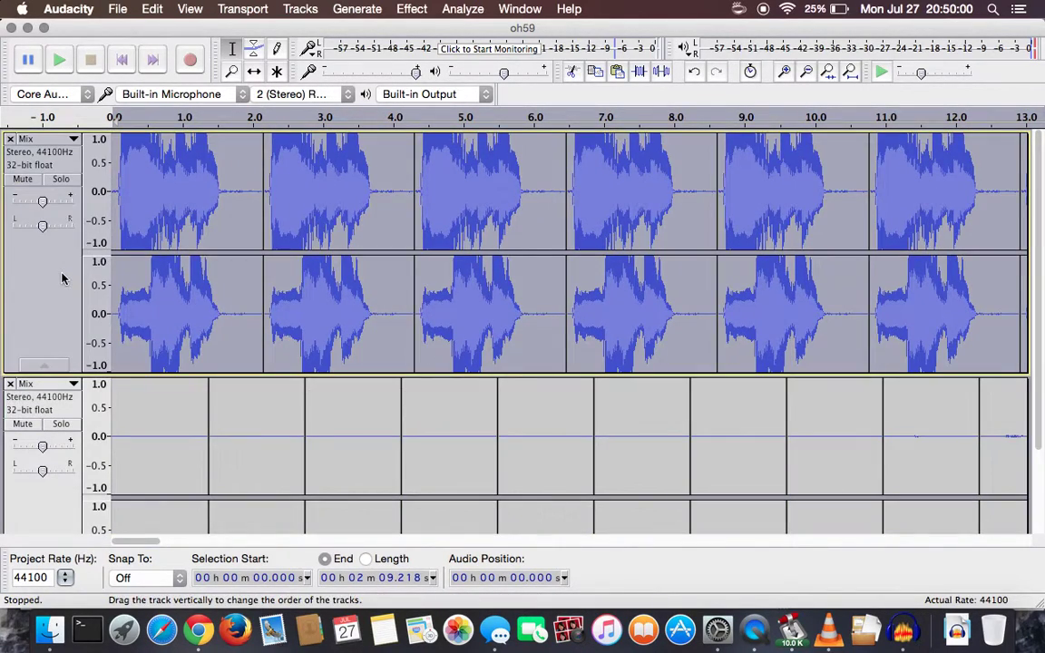
{"action": "left_click", "coordinate": [411, 9]}
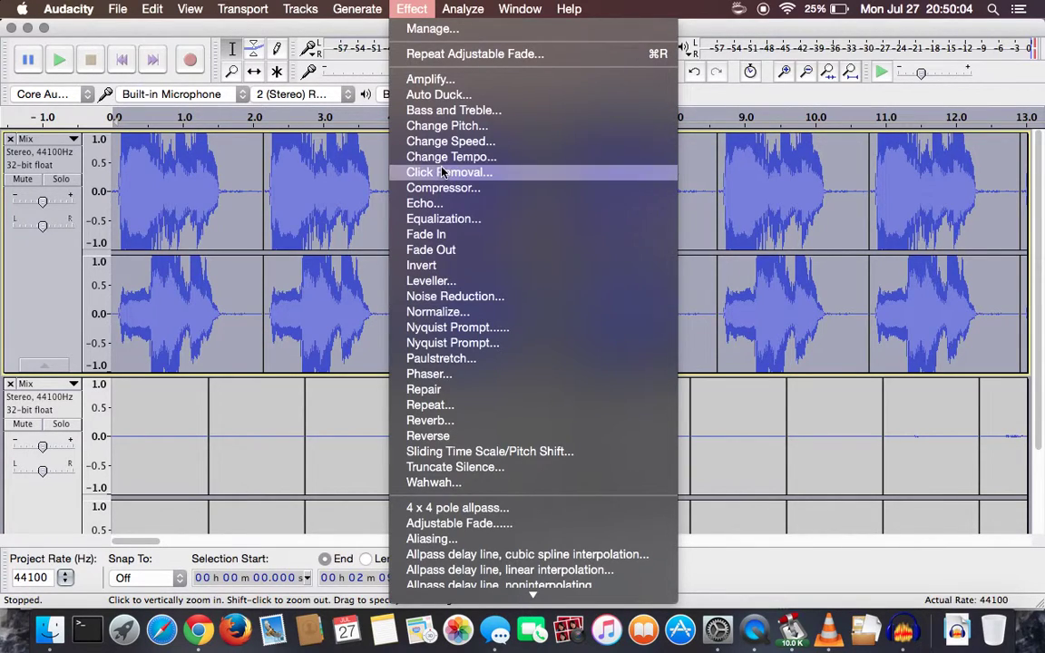
{"action": "left_click", "coordinate": [459, 235]}
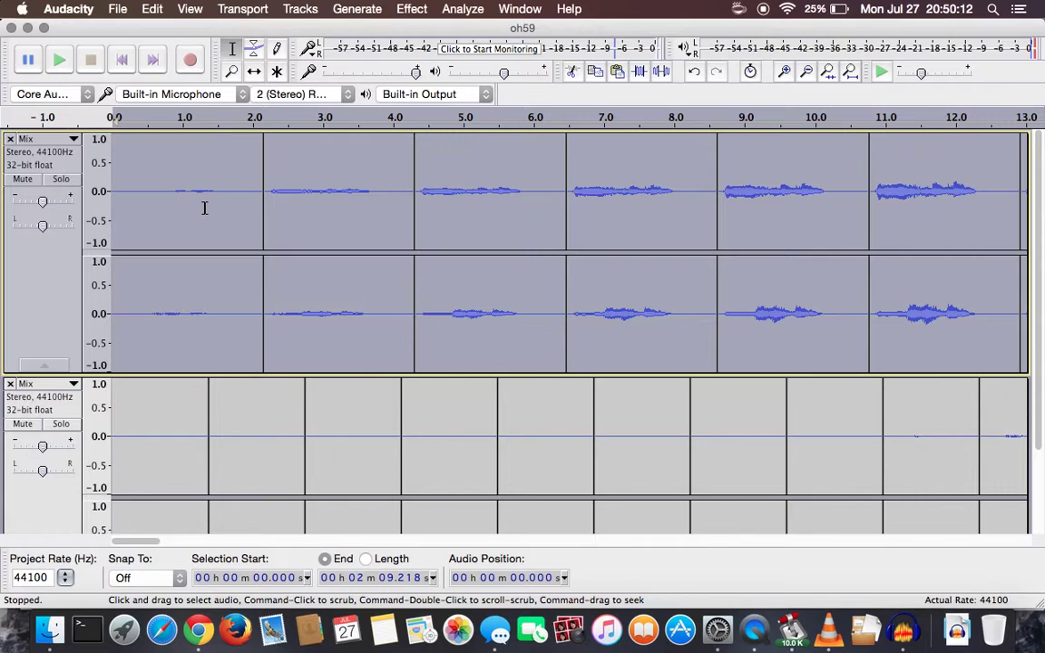
Undo the Fade In on the first Mix track and redo it
{"action": "scroll", "coordinate": [680, 359], "scroll_direction": "down", "scroll_amount": 3}
{"action": "scroll", "coordinate": [680, 360], "scroll_direction": "up", "scroll_amount": 3}
{"action": "left_click", "coordinate": [134, 59]}
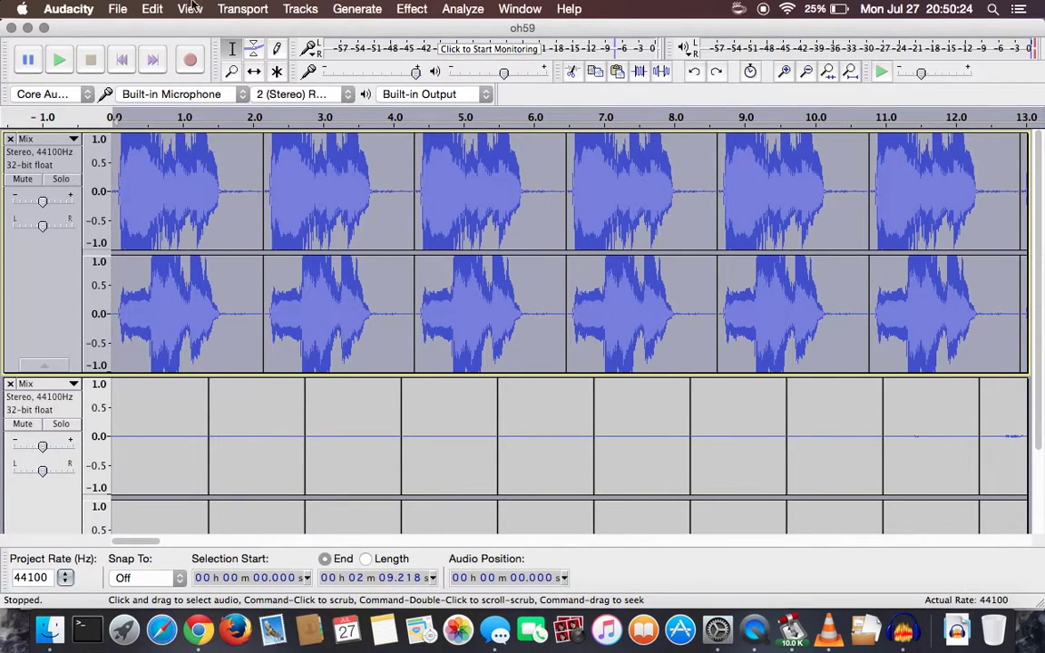
{"action": "left_click", "coordinate": [152, 8]}
{"action": "left_click", "coordinate": [166, 41]}
Play the faded mixes from the beginning and raise the output volume
{"action": "key", "text": "space"}
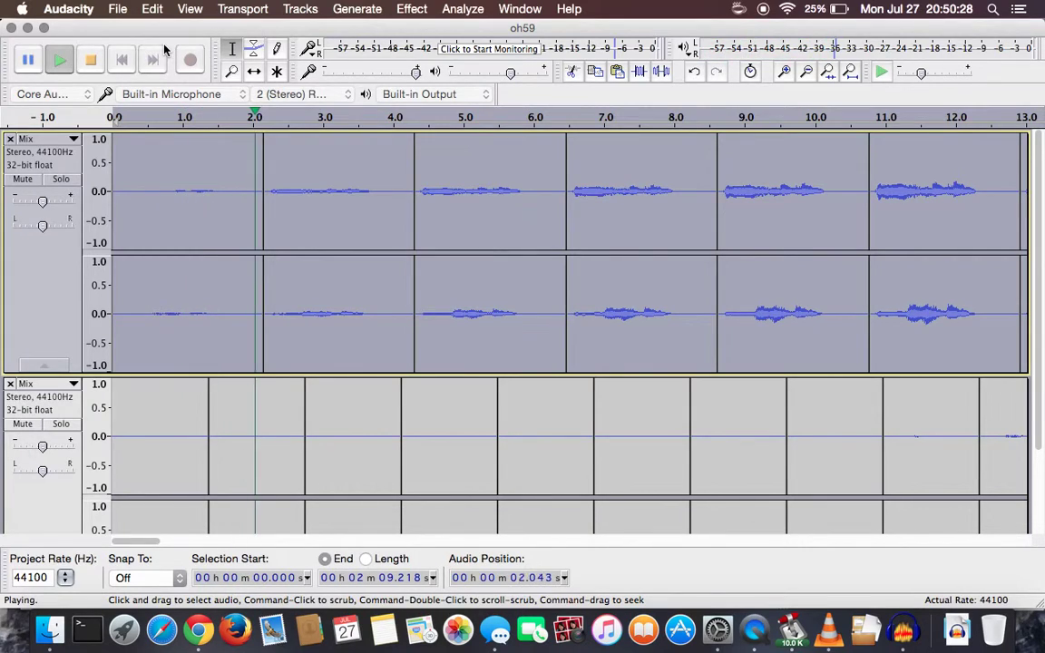
{"action": "key", "text": "XF86AudioRaiseVolume"}
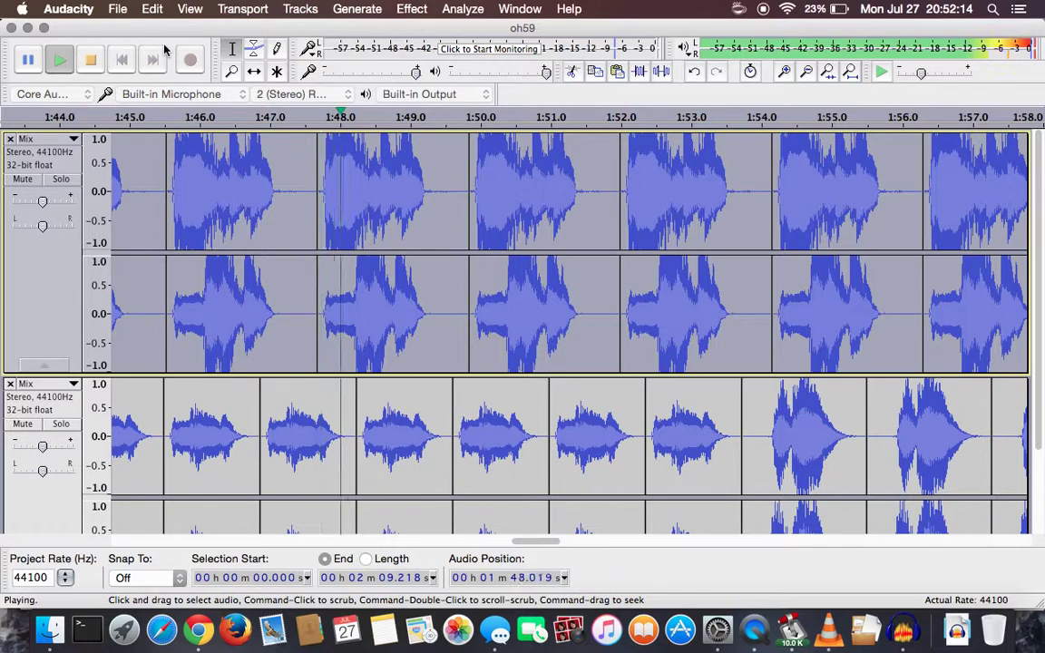
Switch to QuickTime Player while the audio keeps playing
{"action": "key", "text": "super+Tab"}
{"action": "key", "text": "super+Tab"}
{"action": "key", "text": "super+Tab"}
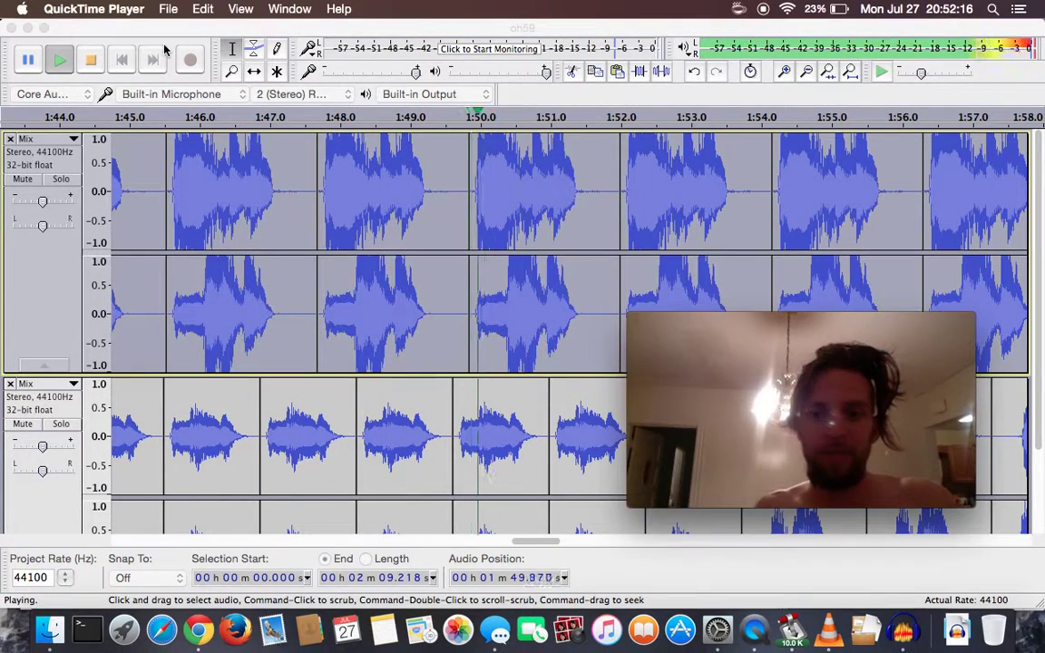